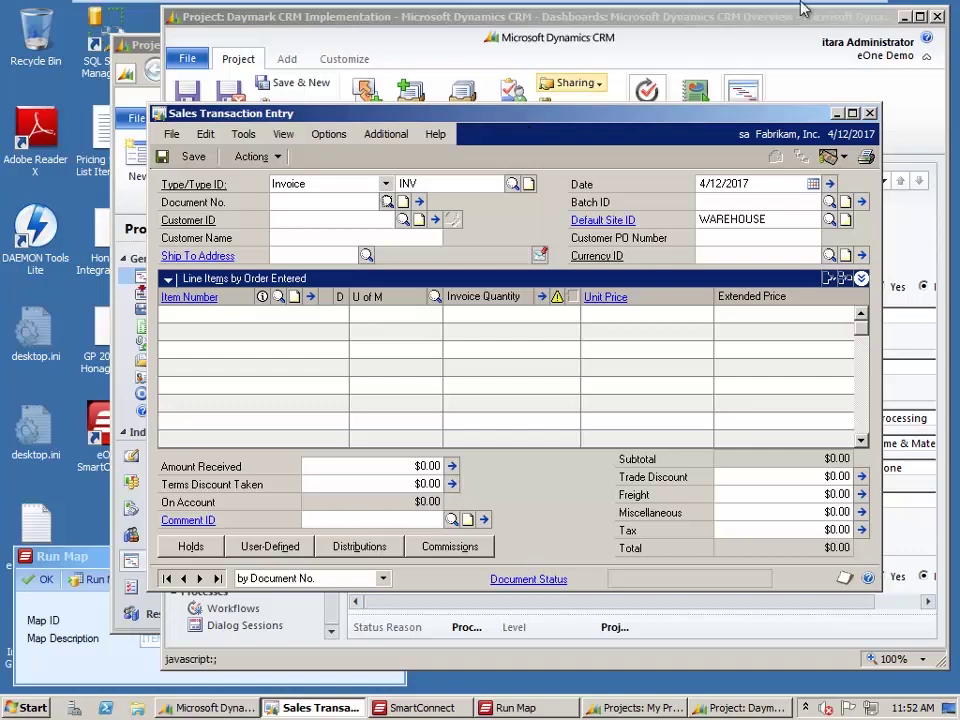
Look over the Fast Time Entry, Sales Transaction Entry, SmartConnect and Daymark CRM Implementation project windows
{"action": "left_click", "coordinate": [751, 12]}
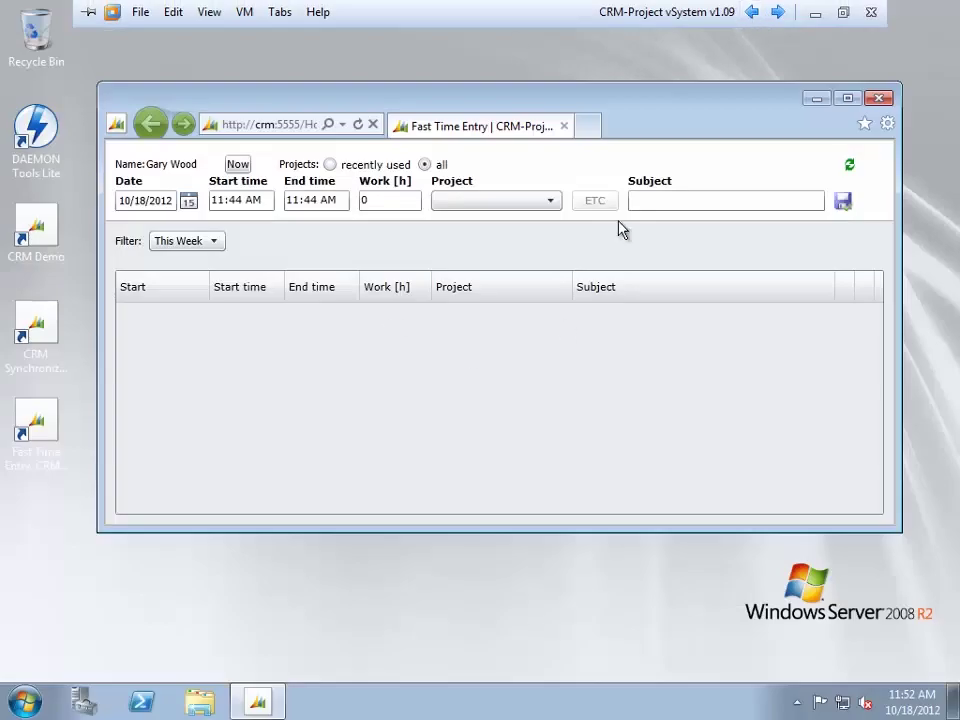
{"action": "left_click", "coordinate": [778, 12]}
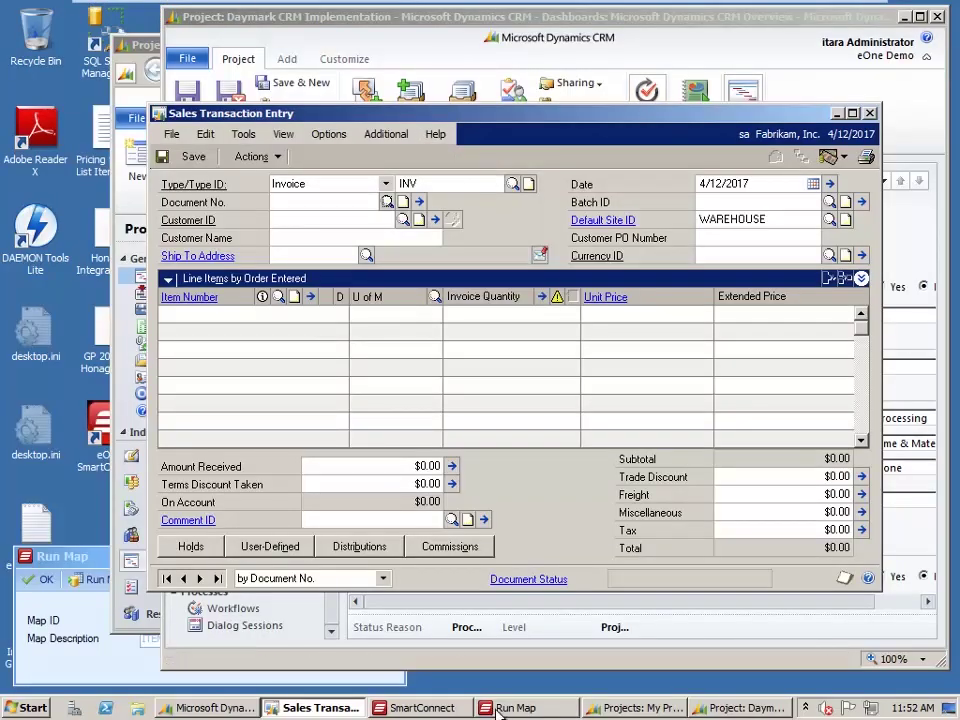
{"action": "left_click", "coordinate": [422, 707]}
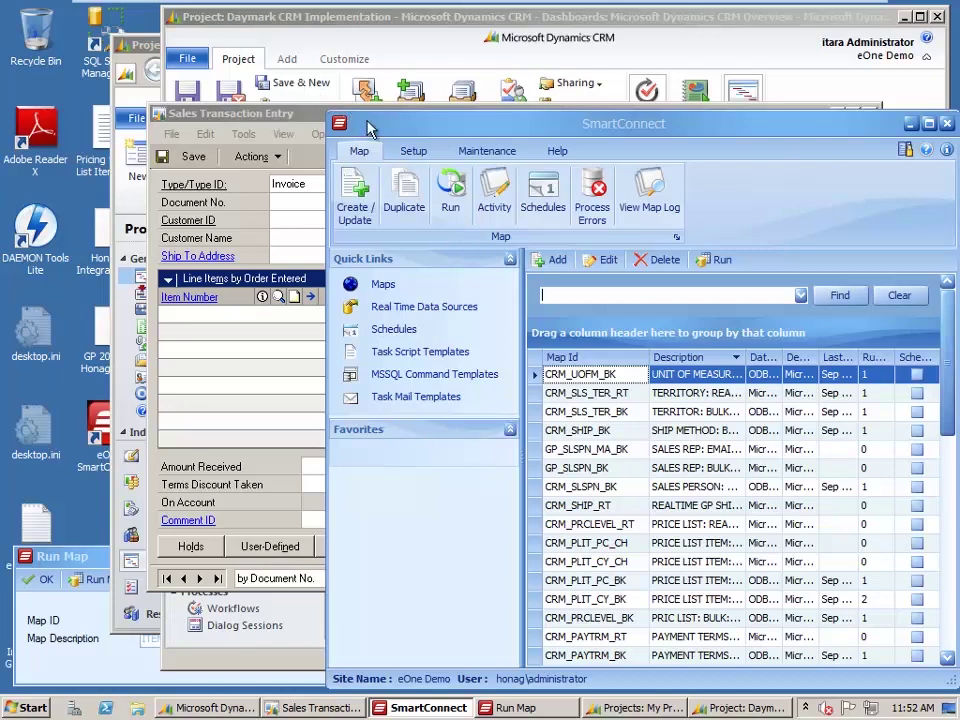
{"action": "left_click", "coordinate": [307, 119]}
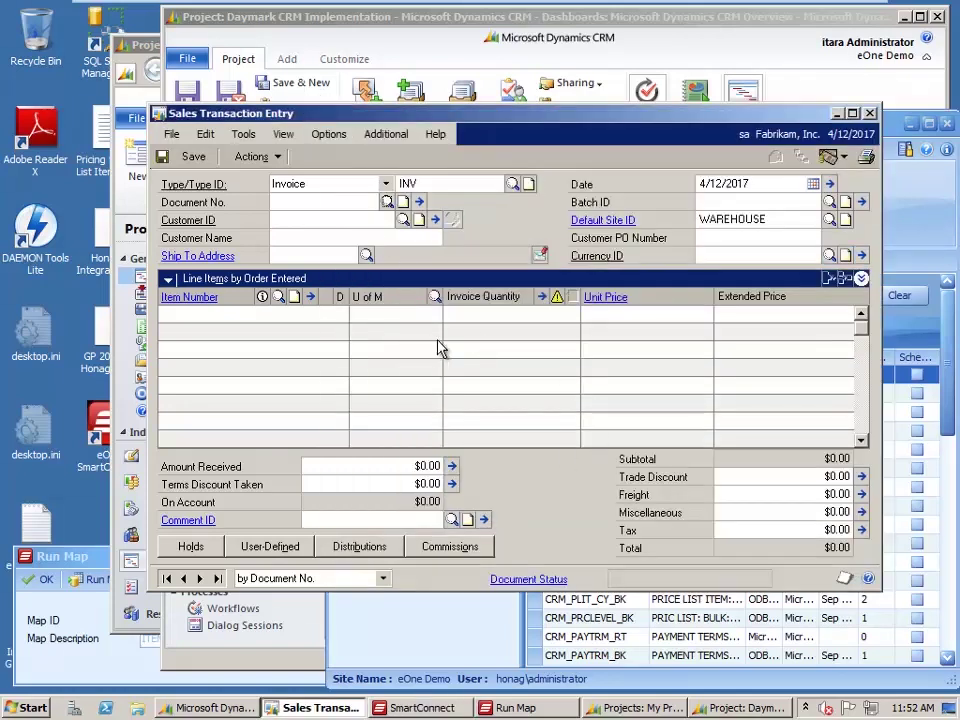
{"action": "left_click", "coordinate": [947, 219]}
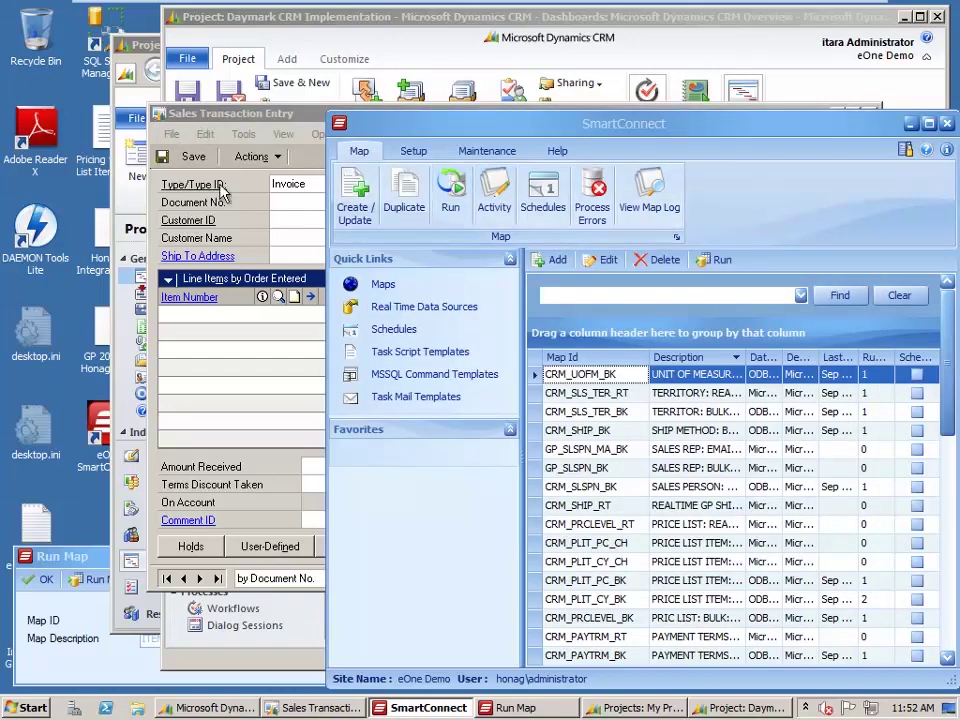
{"action": "left_click", "coordinate": [318, 18]}
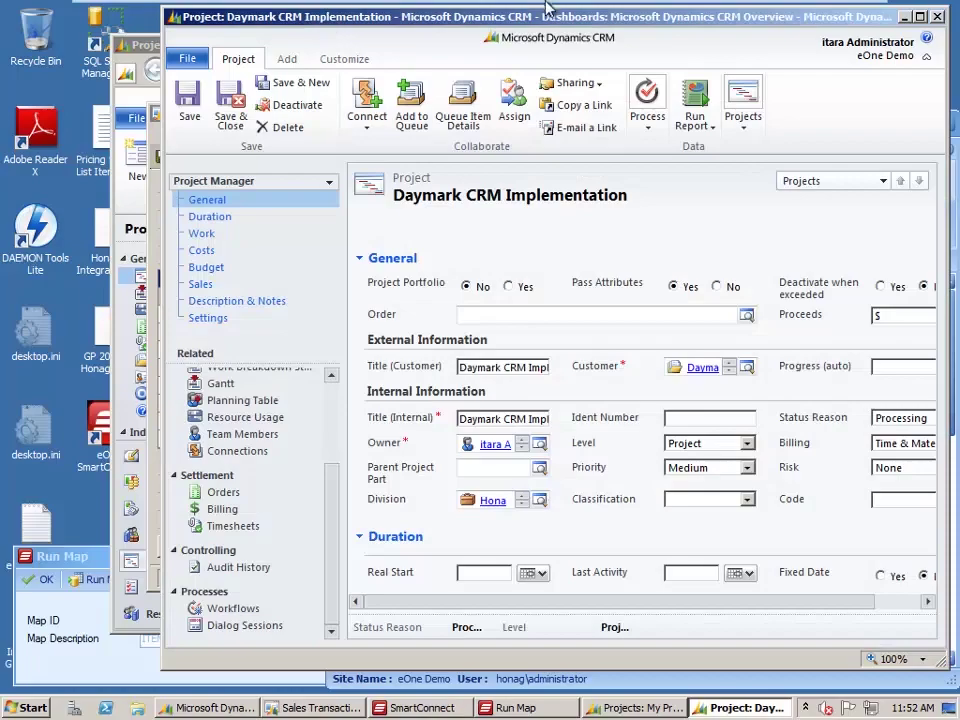
Switch to the virtual machine running Fast Time Entry and set the new time entry's date to 10/15/2012
{"action": "mouse_move", "coordinate": [556, 9]}
{"action": "left_click", "coordinate": [777, 10]}
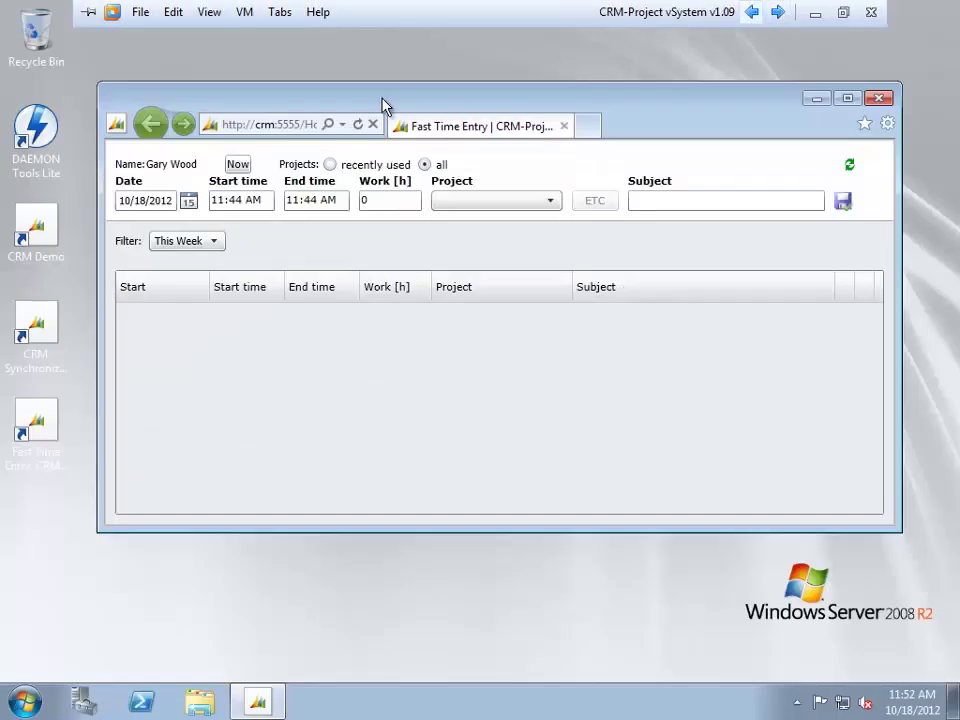
{"action": "left_click", "coordinate": [189, 202]}
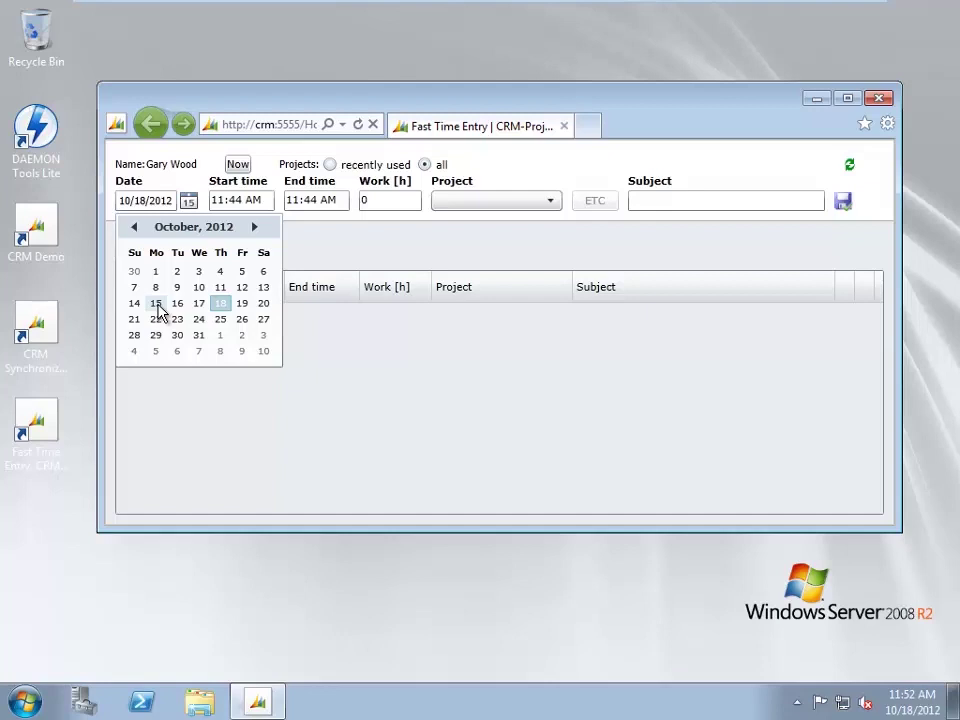
{"action": "left_click", "coordinate": [156, 305]}
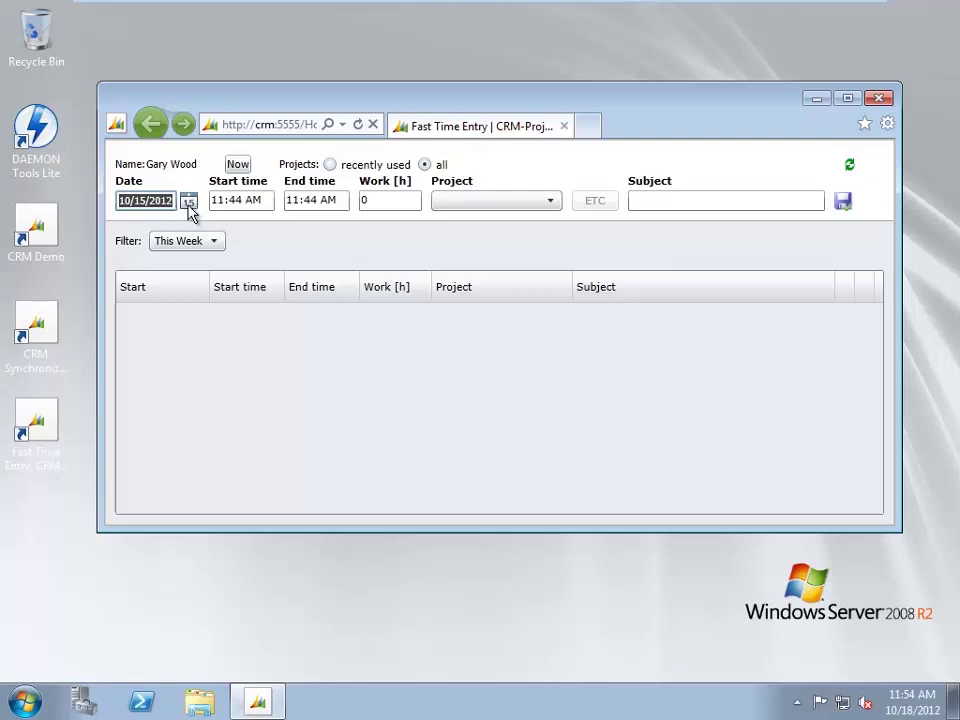
{"action": "left_click", "coordinate": [188, 201]}
{"action": "left_click", "coordinate": [155, 305]}
Set the time entry's start time to 8:00 AM and its work duration to 2 hours
{"action": "left_click", "coordinate": [233, 201]}
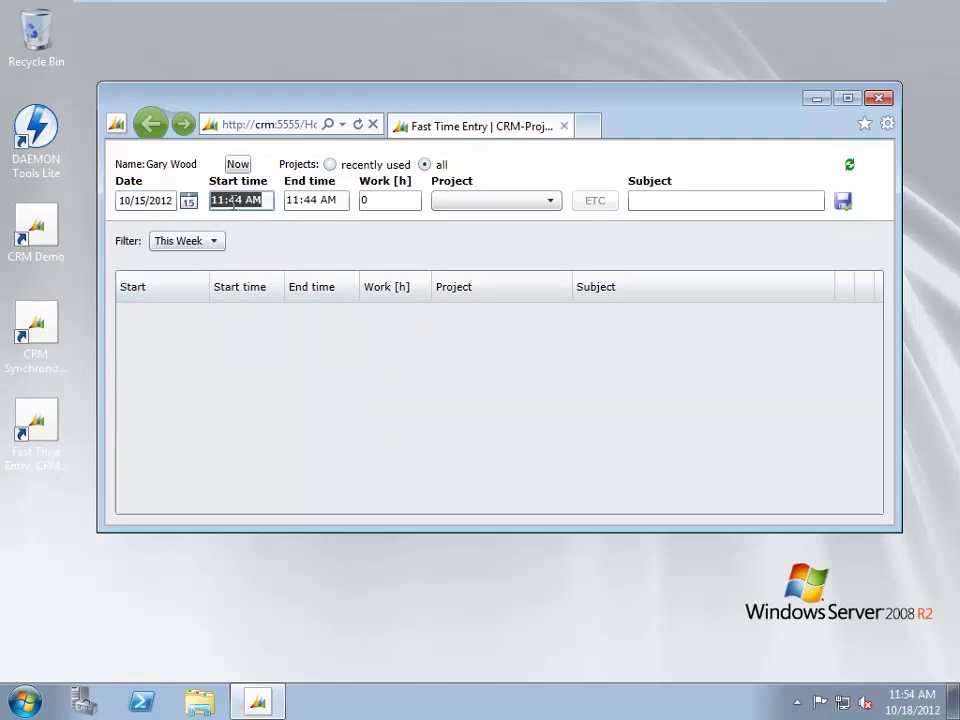
{"action": "type", "text": "8:00 AM"}
{"action": "key", "text": "Tab"}
{"action": "key", "text": "Tab"}
{"action": "type", "text": "2"}
{"action": "key", "text": "Tab"}
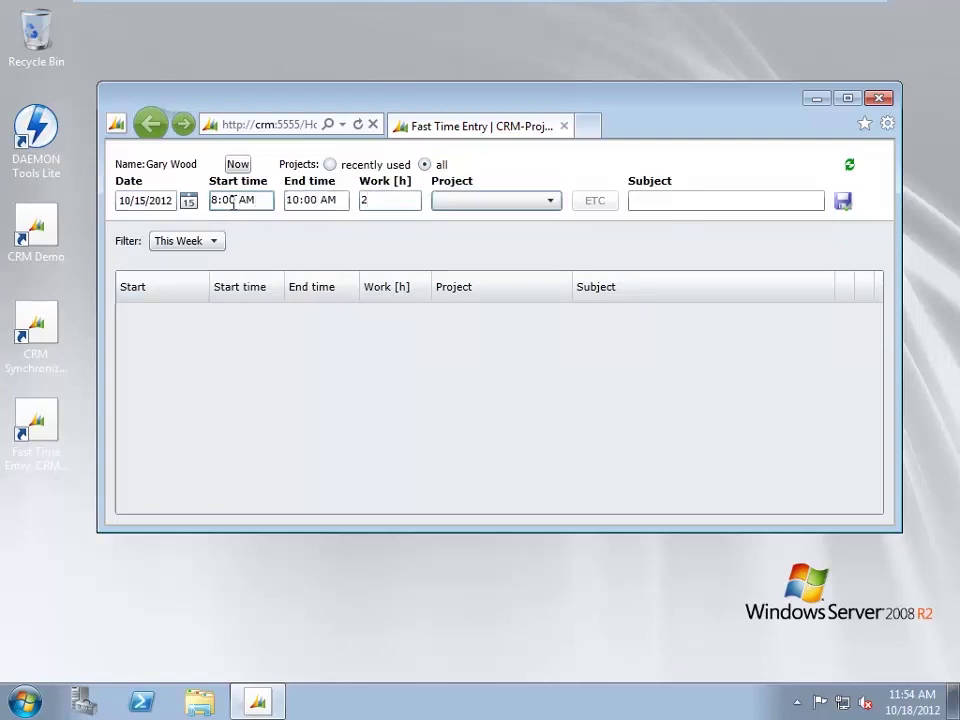
Assign the time entry to Business Process Review with the subject "Project Kickoff Meeting" and save it
{"action": "left_click", "coordinate": [549, 201]}
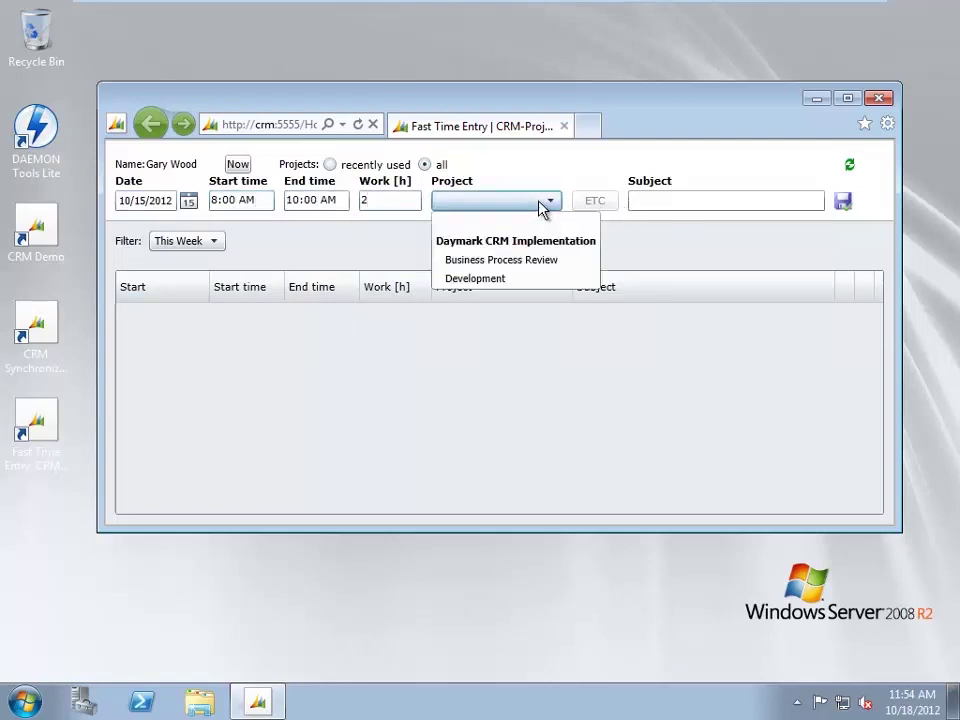
{"action": "left_click", "coordinate": [535, 261]}
{"action": "left_click", "coordinate": [660, 201]}
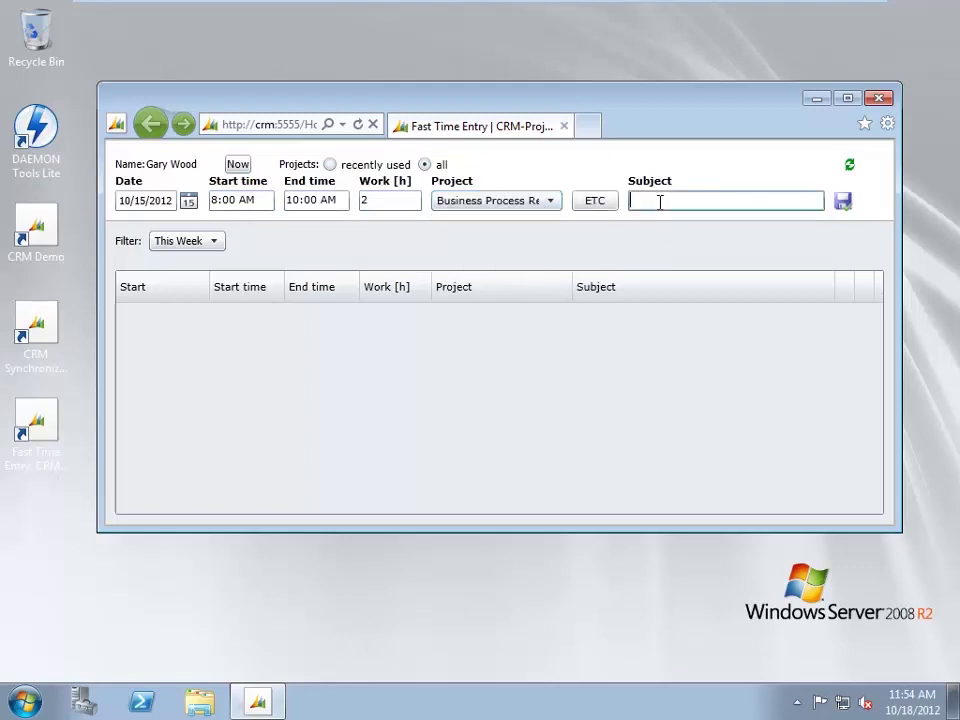
{"action": "type", "text": "Project Kickoff Meeting"}
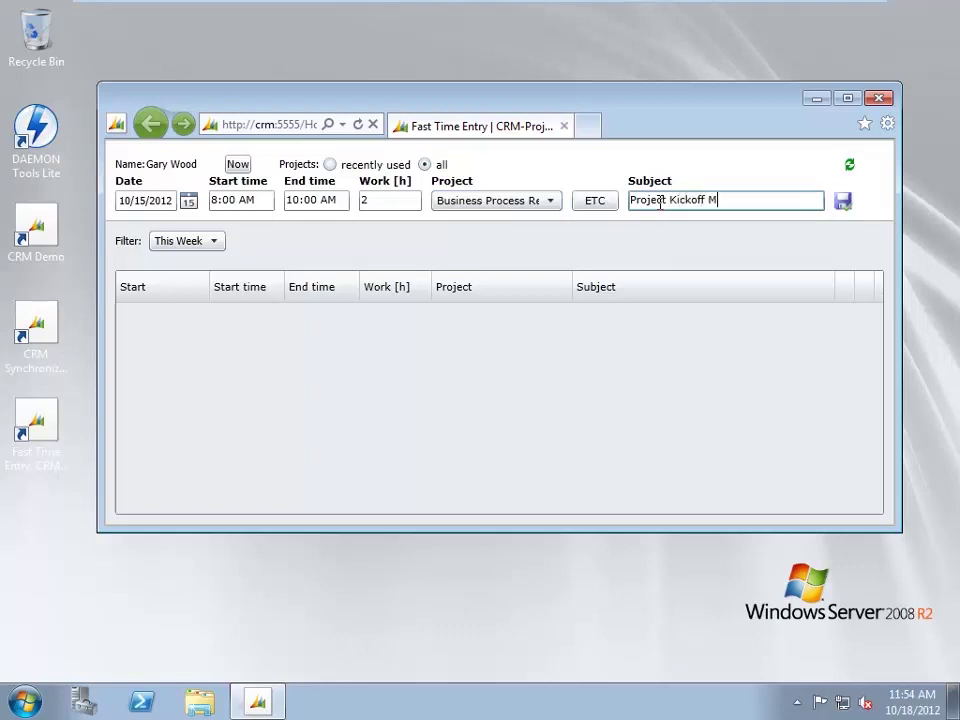
{"action": "left_click", "coordinate": [845, 204]}
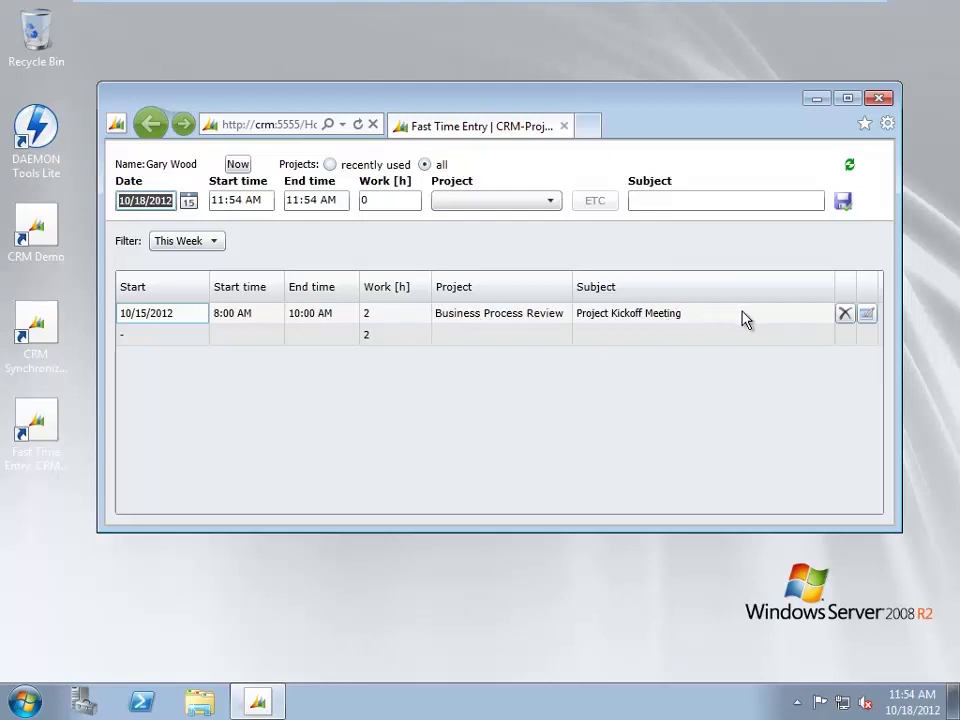
{"action": "left_click", "coordinate": [660, 317]}
{"action": "left_click", "coordinate": [437, 318]}
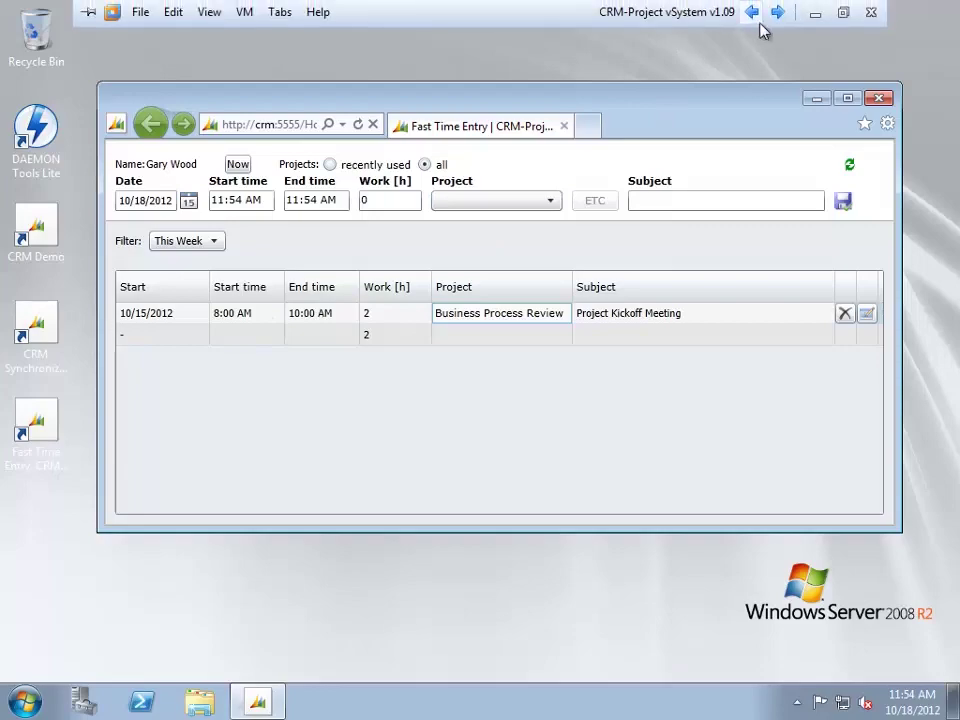
Switch back to the Daymark CRM Implementation project in Dynamics CRM and recalculate it, closing the calculation window when done
{"action": "left_click", "coordinate": [776, 16]}
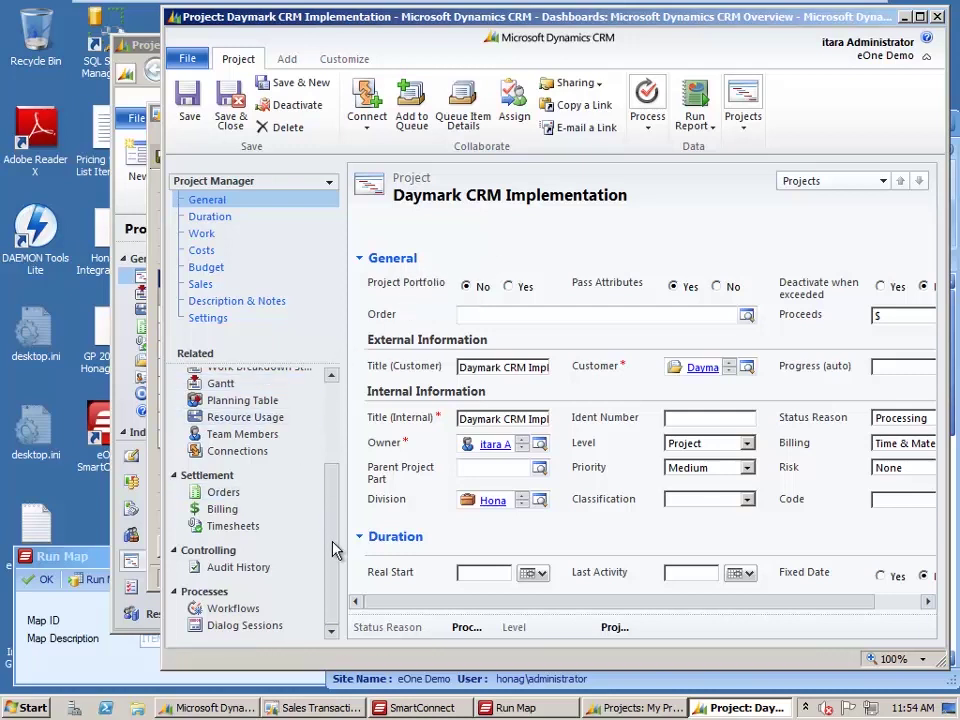
{"action": "scroll", "coordinate": [333, 550], "scroll_direction": "up", "scroll_amount": 2}
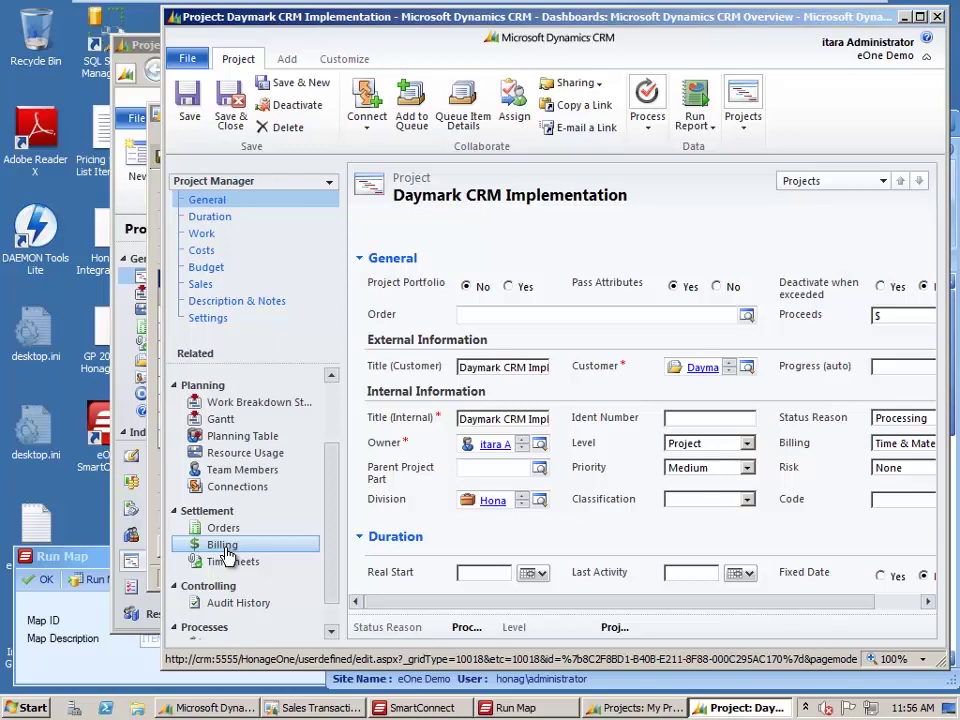
{"action": "left_click", "coordinate": [213, 203]}
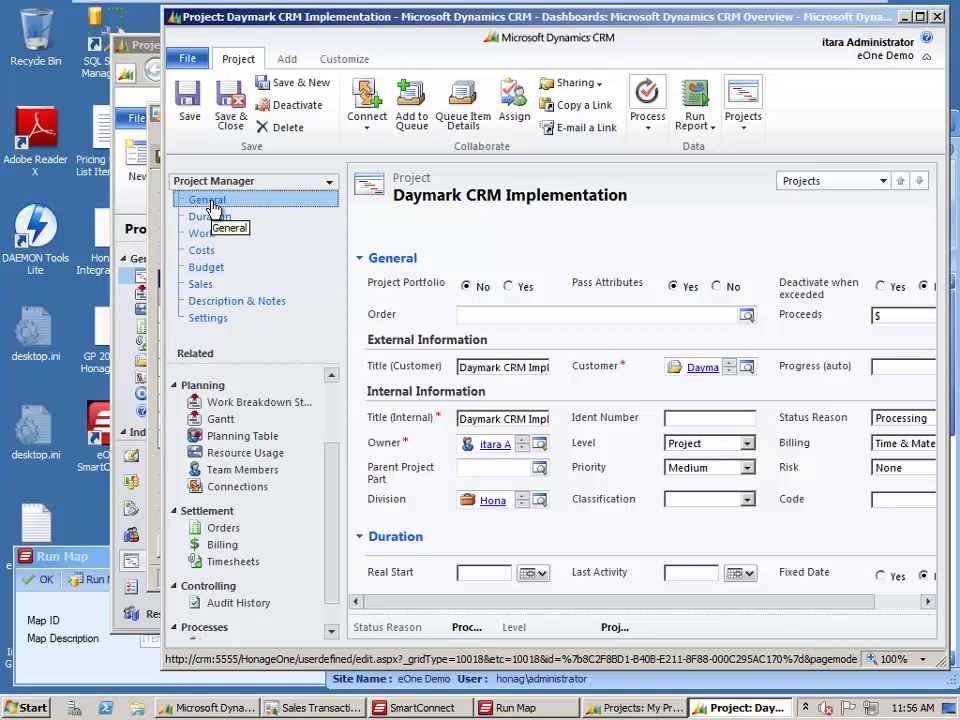
{"action": "left_click", "coordinate": [745, 118]}
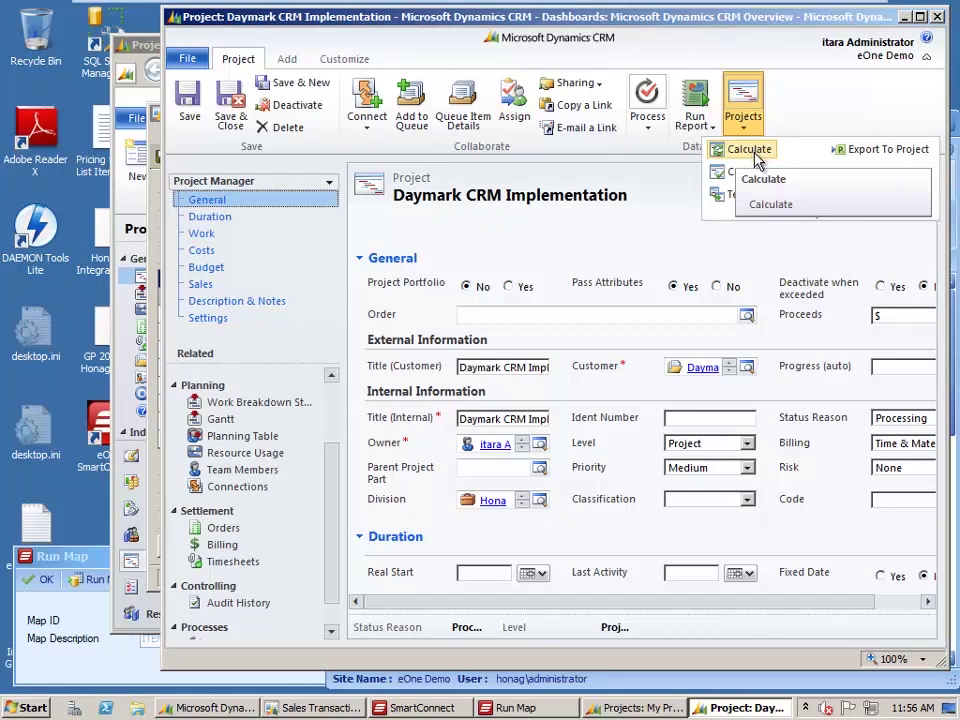
{"action": "left_click", "coordinate": [757, 161]}
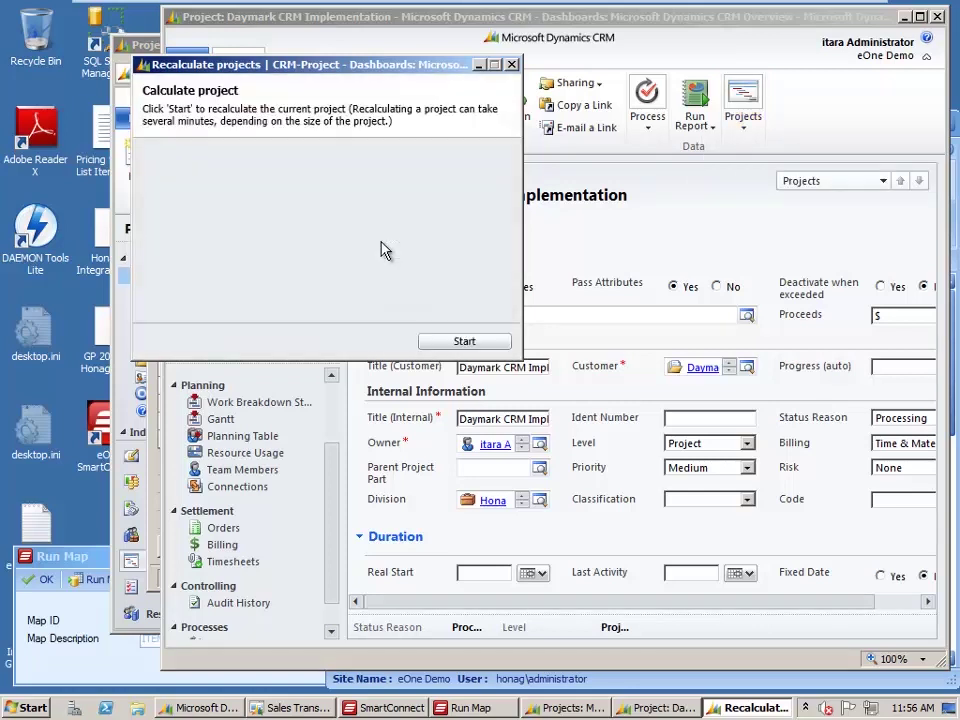
{"action": "left_click", "coordinate": [464, 342]}
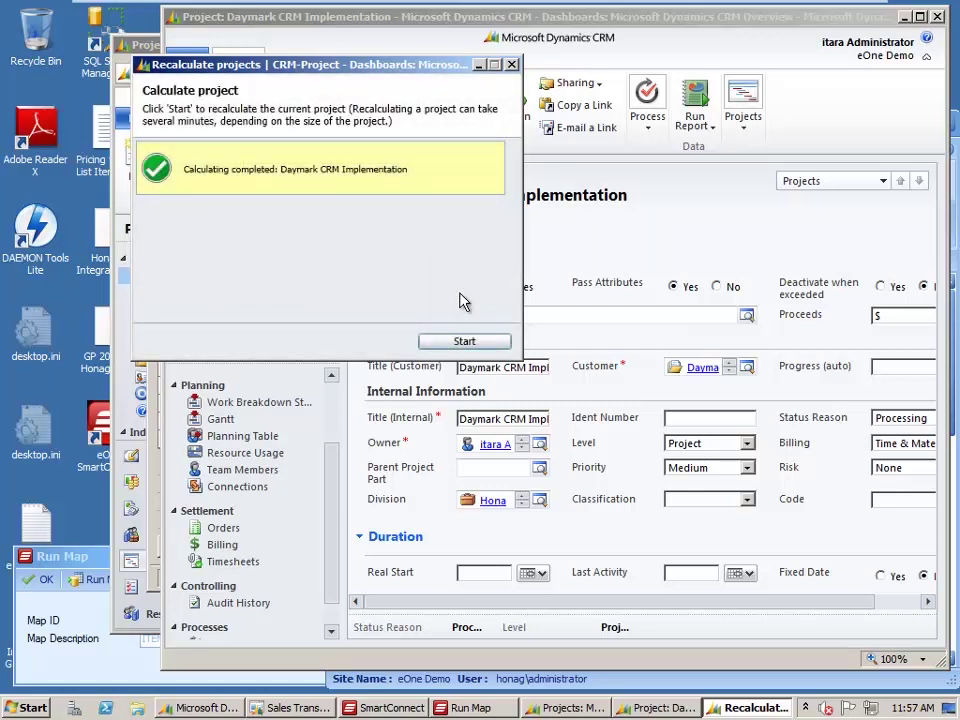
{"action": "left_click", "coordinate": [512, 66]}
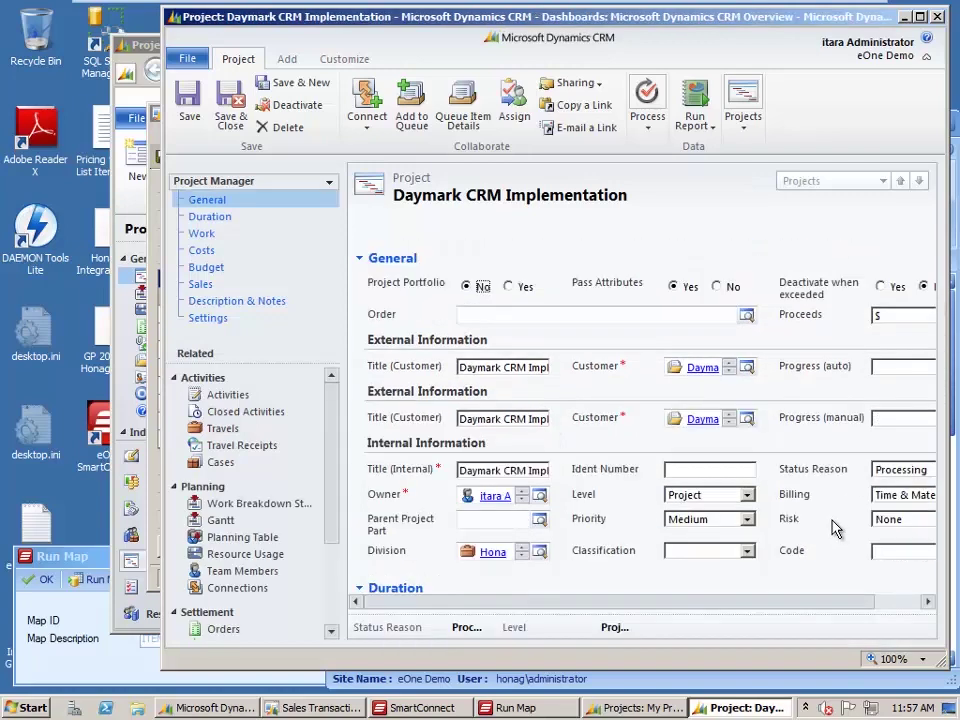
Examine the project's actual hours, projected hours and costs in the Work and Costs sections
{"action": "scroll", "coordinate": [812, 600], "scroll_direction": "down", "scroll_amount": 3}
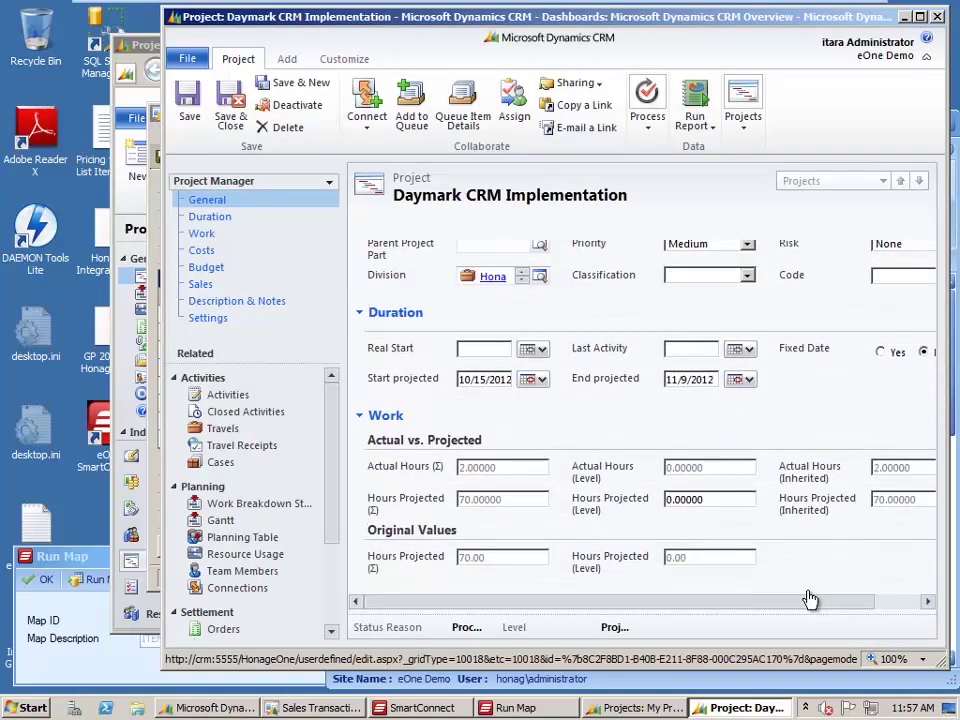
{"action": "scroll", "coordinate": [810, 598], "scroll_direction": "down", "scroll_amount": 1}
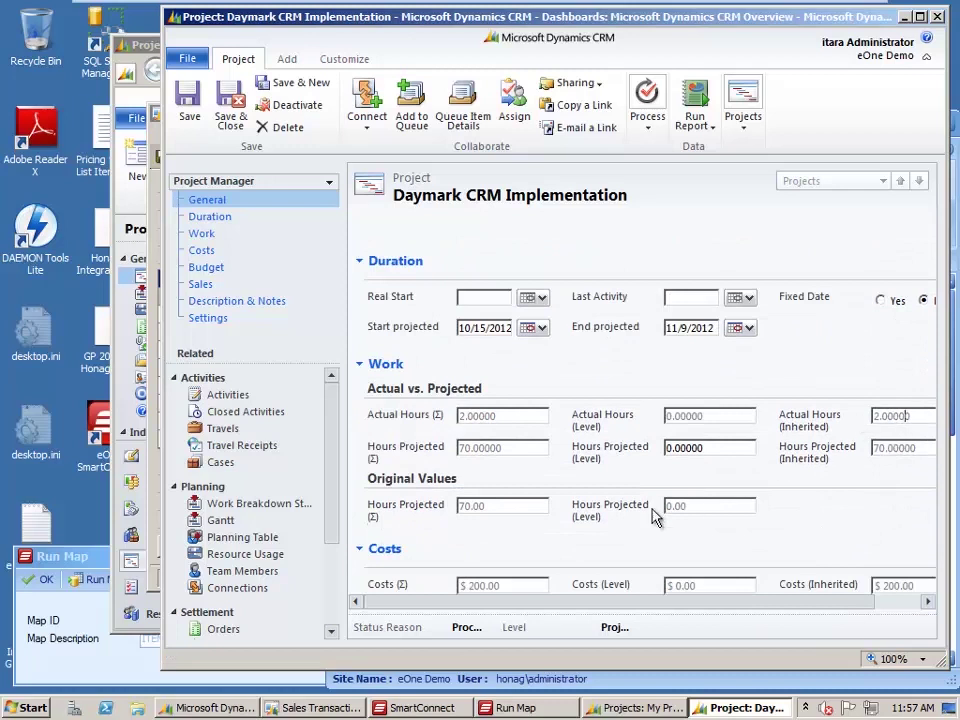
{"action": "left_click", "coordinate": [521, 588]}
{"action": "scroll", "coordinate": [521, 588], "scroll_direction": "down", "scroll_amount": 1}
{"action": "left_click_drag", "start_coordinate": [525, 536], "coordinate": [467, 538]}
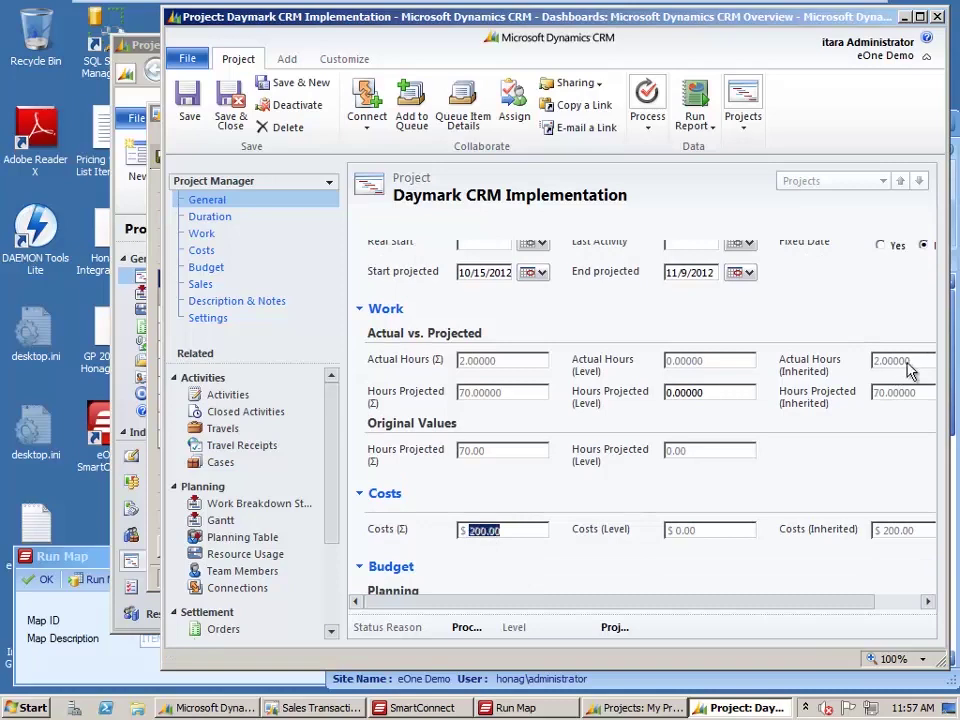
{"action": "left_click_drag", "start_coordinate": [902, 364], "coordinate": [864, 369]}
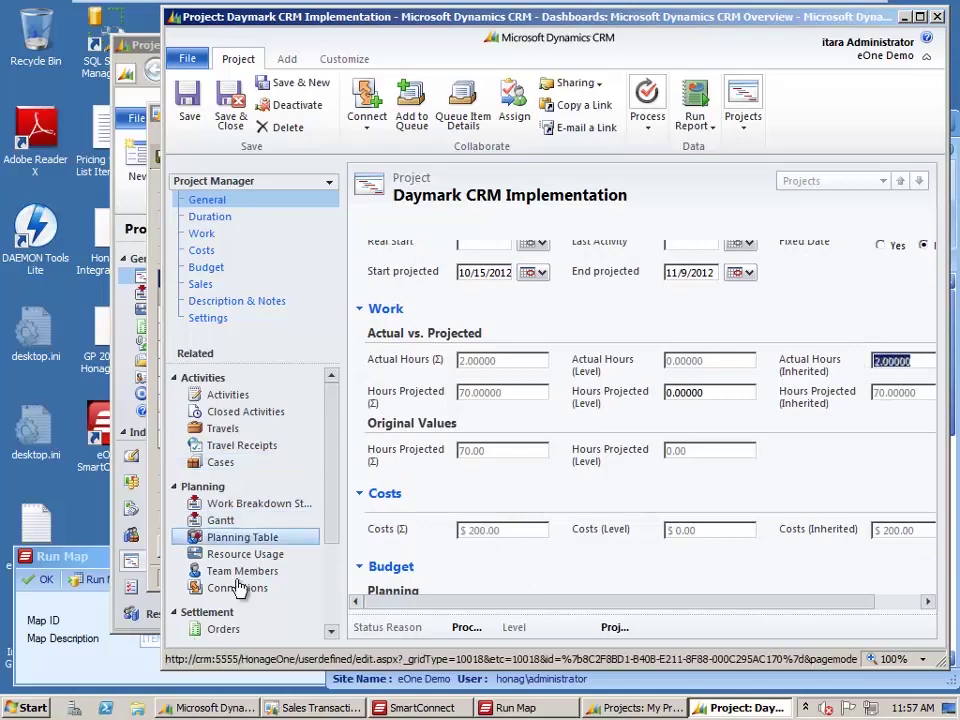
Open the project's billing page and start creating a new timesheet
{"action": "scroll", "coordinate": [285, 568], "scroll_direction": "down", "scroll_amount": 3}
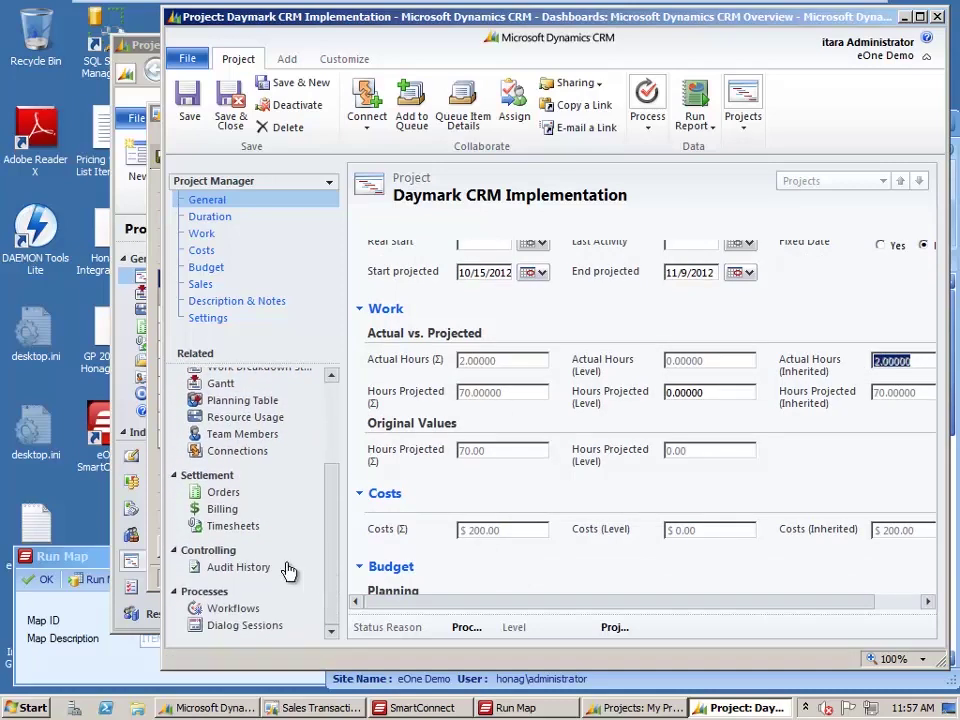
{"action": "left_click", "coordinate": [216, 509]}
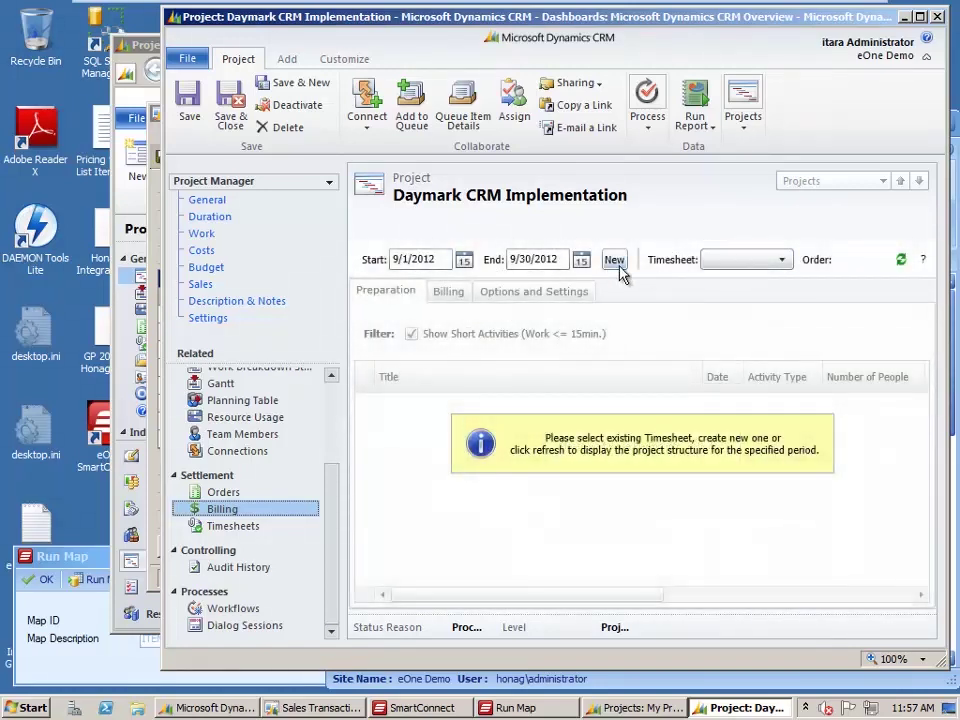
{"action": "left_click", "coordinate": [466, 263]}
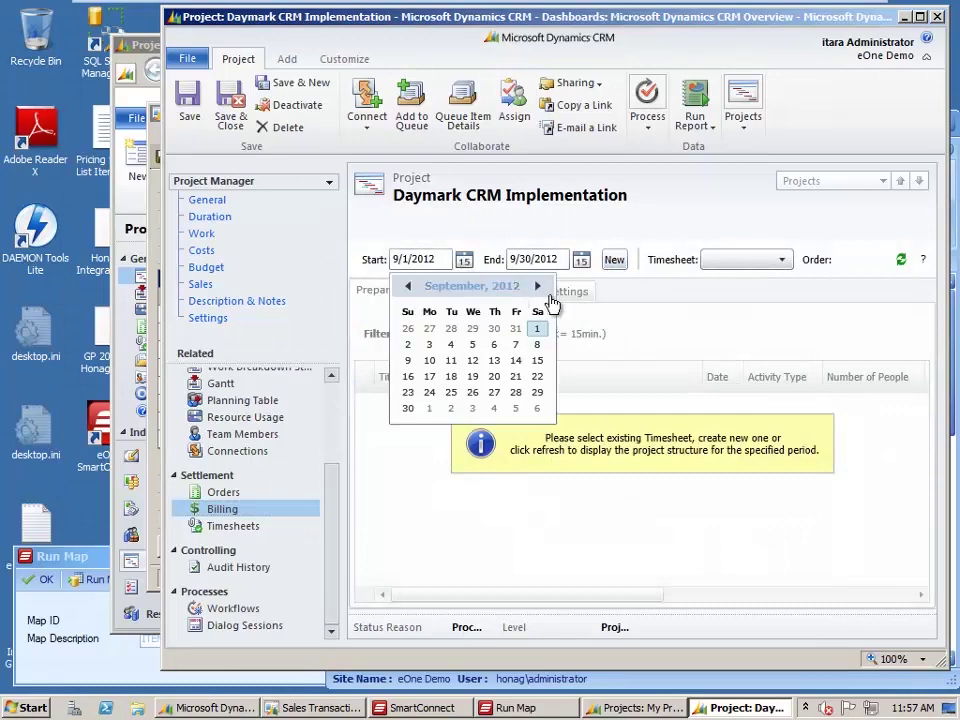
{"action": "left_click", "coordinate": [614, 260]}
{"action": "left_click", "coordinate": [614, 262]}
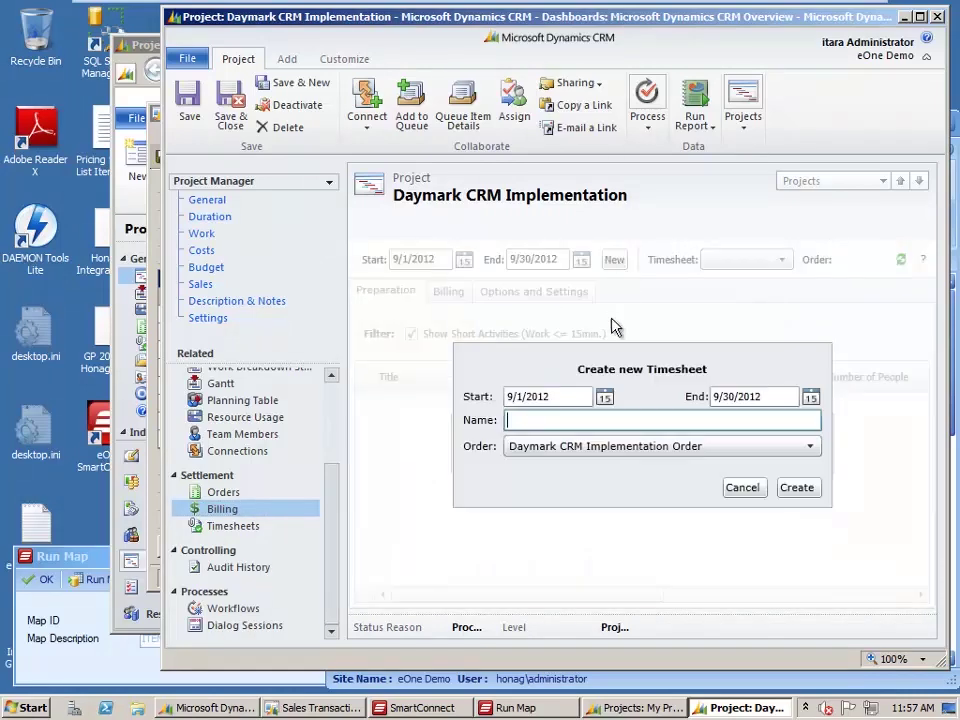
Set the new timesheet's period to start on 10/14/2012 and end on 10/20/2012
{"action": "left_click", "coordinate": [605, 398]}
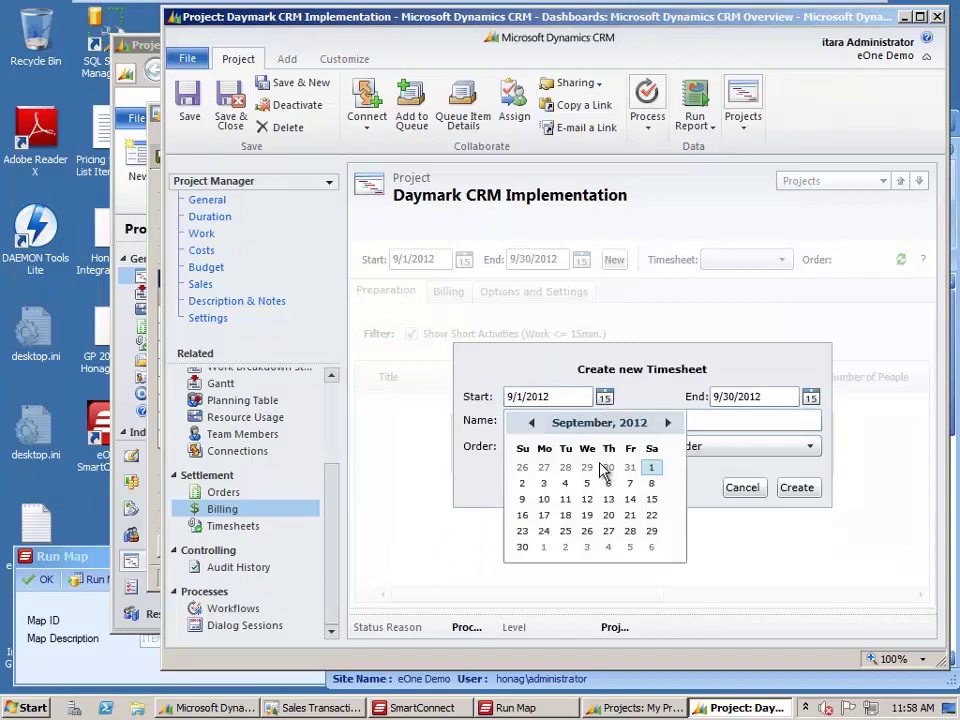
{"action": "left_click", "coordinate": [667, 423]}
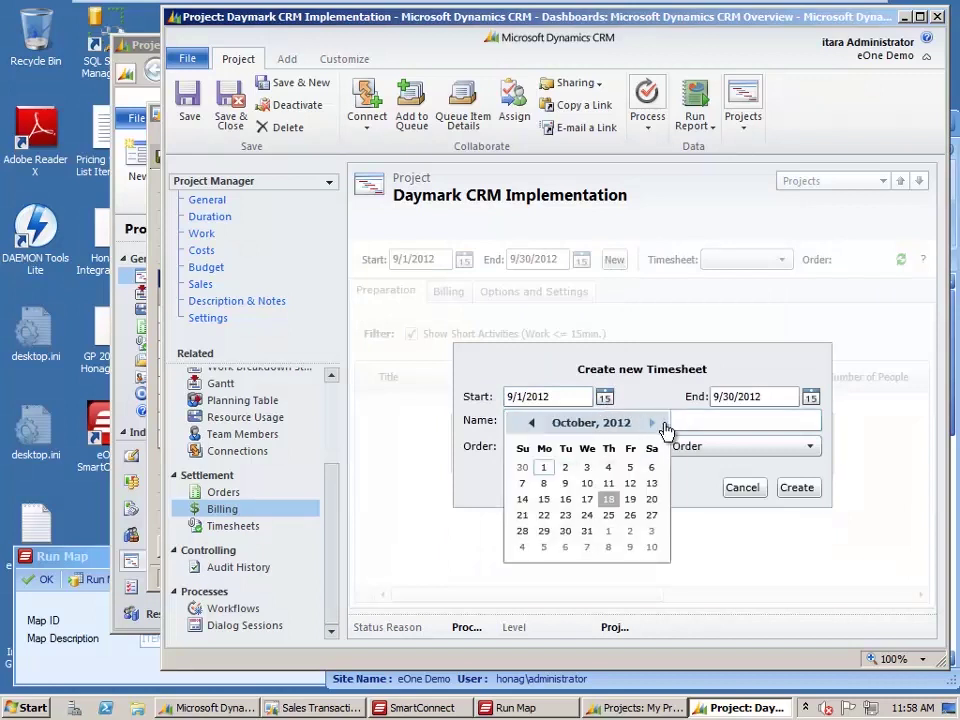
{"action": "left_click", "coordinate": [522, 506]}
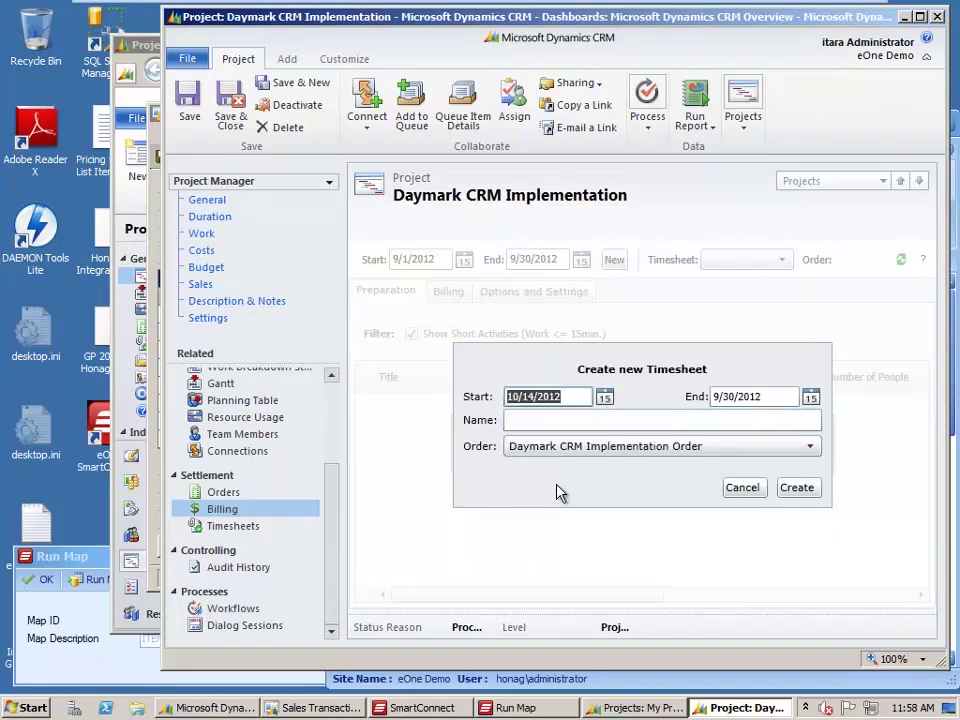
{"action": "left_click", "coordinate": [811, 398]}
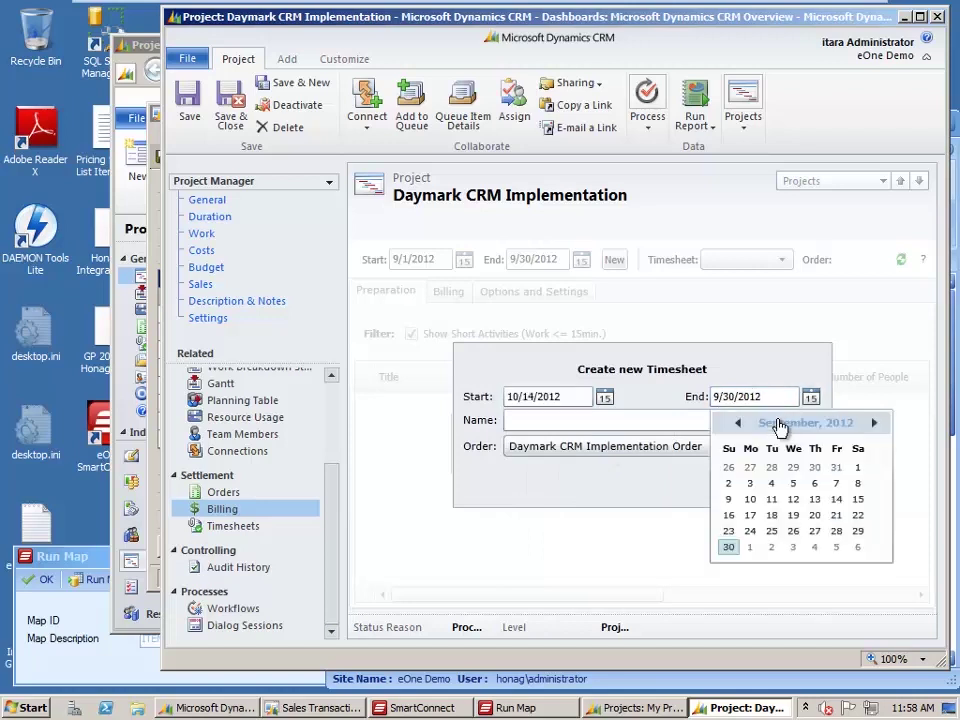
{"action": "left_click", "coordinate": [857, 423]}
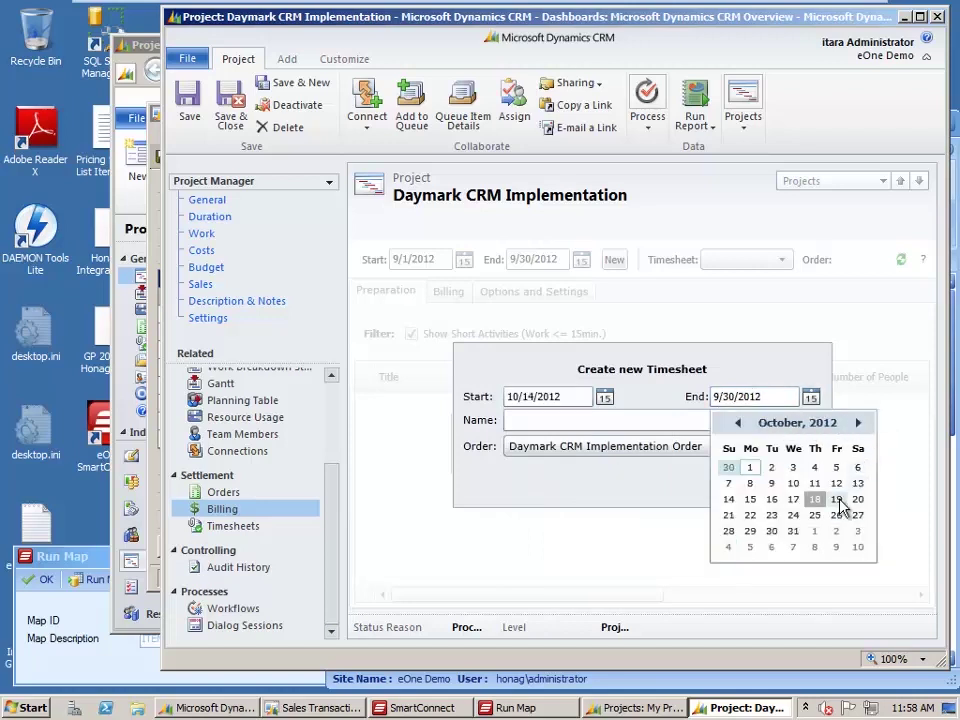
{"action": "left_click", "coordinate": [857, 499]}
Name the timesheet "Sample Timesheet" and create it against the Daymark CRM Implementation Order
{"action": "left_click", "coordinate": [630, 421]}
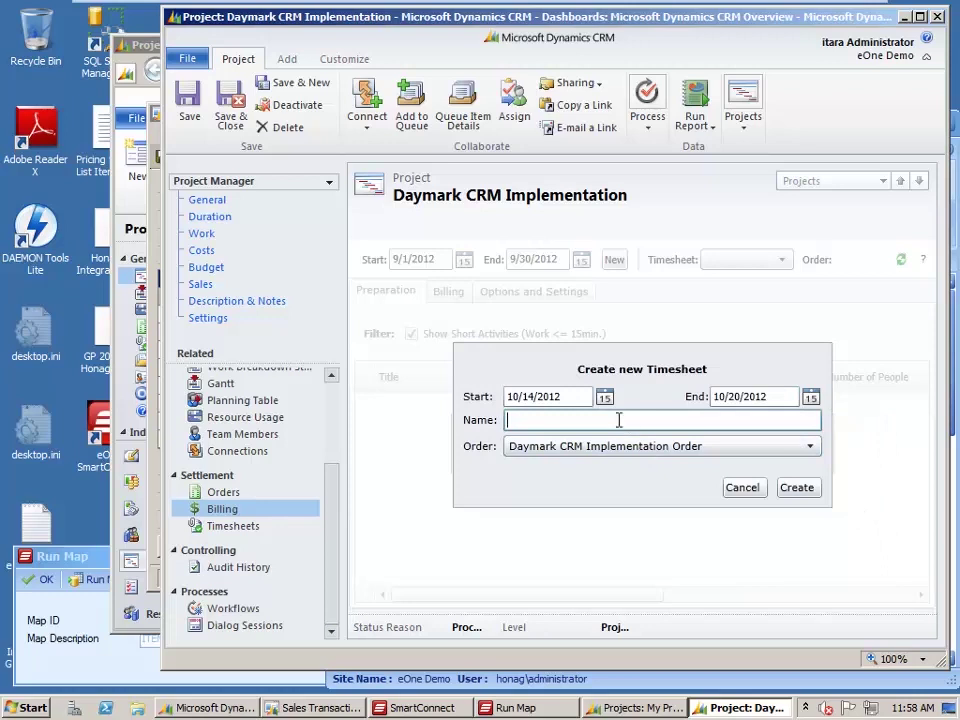
{"action": "type", "text": "Sample Timesheet"}
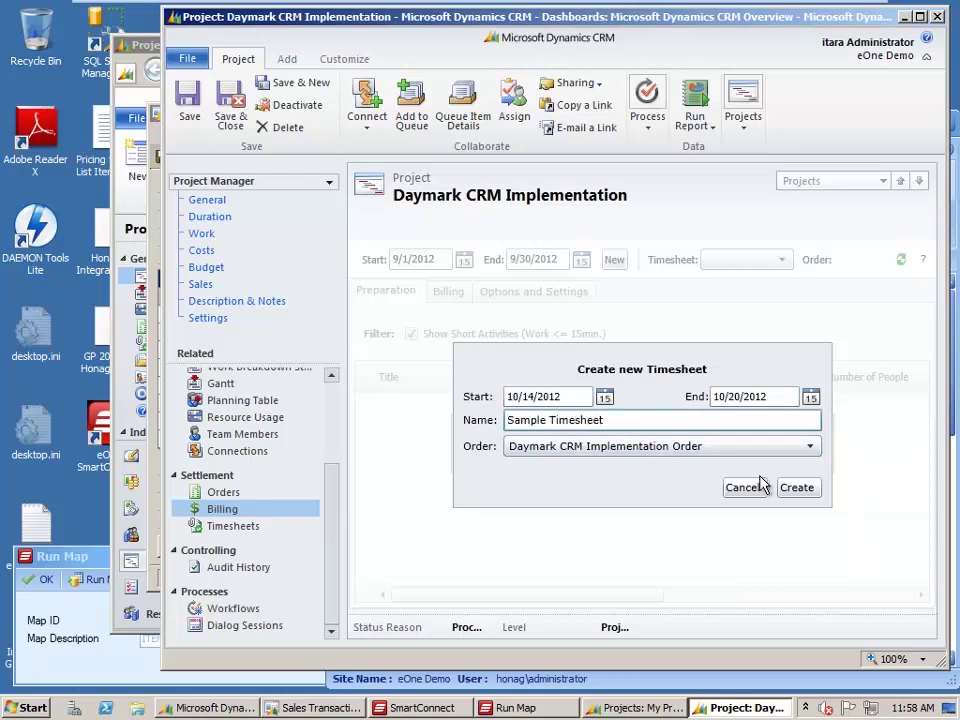
{"action": "left_click", "coordinate": [806, 489]}
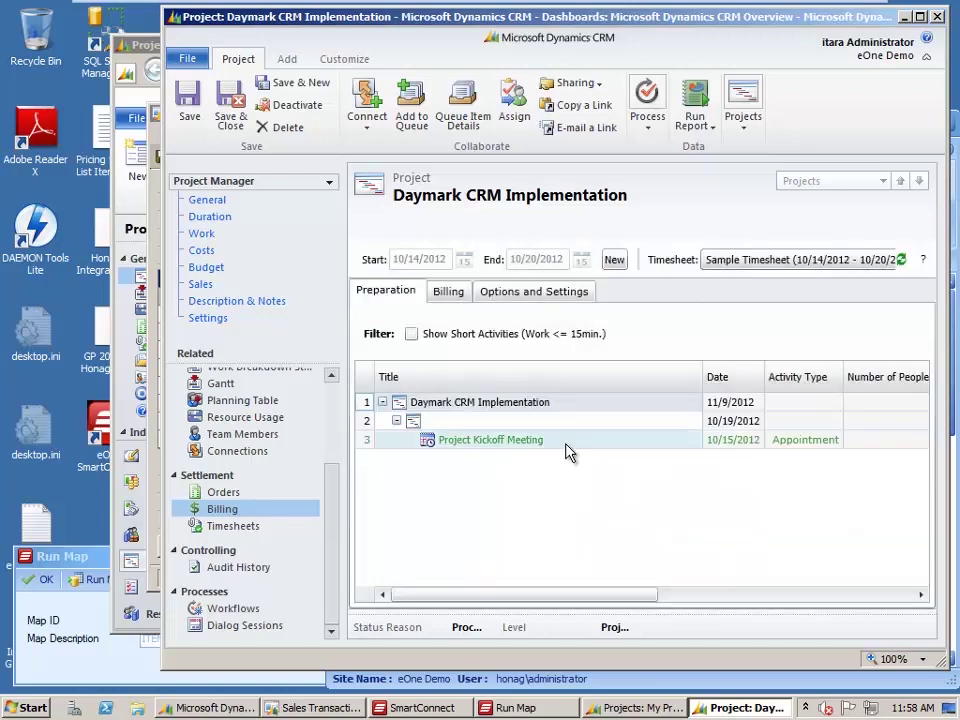
Mark the Project Kickoff Meeting activity for billing in the timesheet preparation and save the modified values
{"action": "left_click_drag", "start_coordinate": [625, 600], "coordinate": [891, 604]}
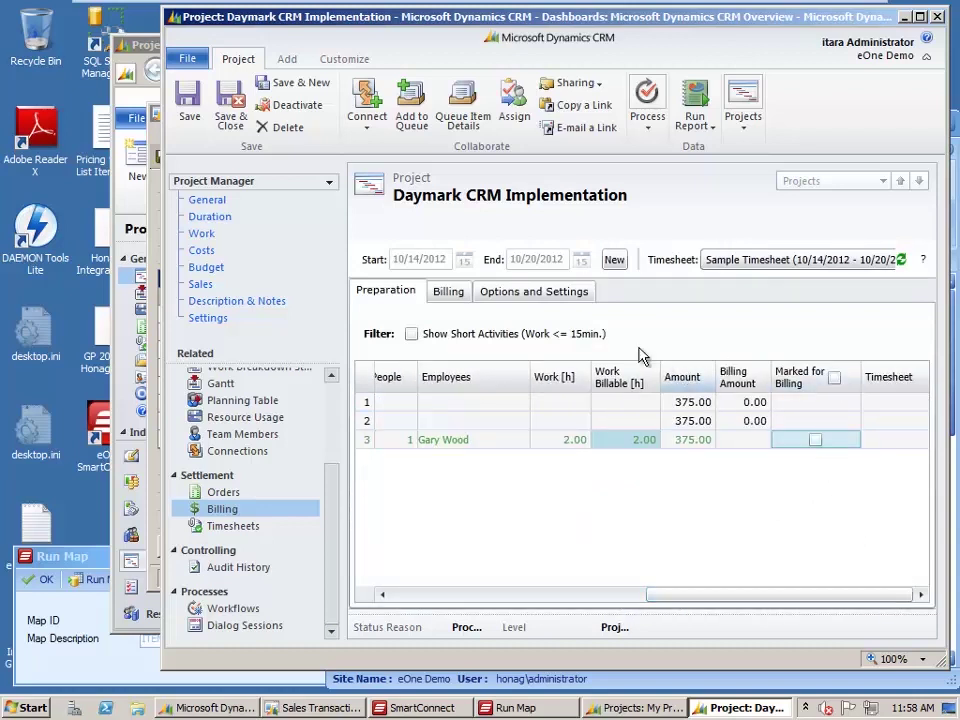
{"action": "left_click", "coordinate": [816, 446]}
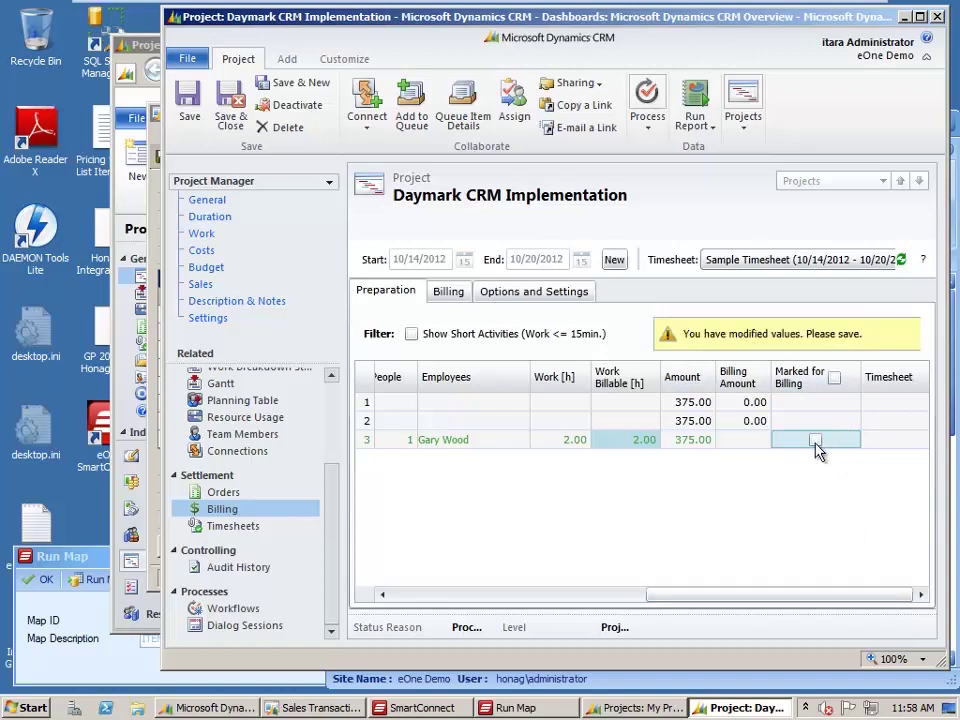
{"action": "left_click", "coordinate": [815, 442]}
{"action": "left_click_drag", "start_coordinate": [895, 600], "coordinate": [917, 596]}
{"action": "left_click_drag", "start_coordinate": [574, 22], "coordinate": [480, 30]}
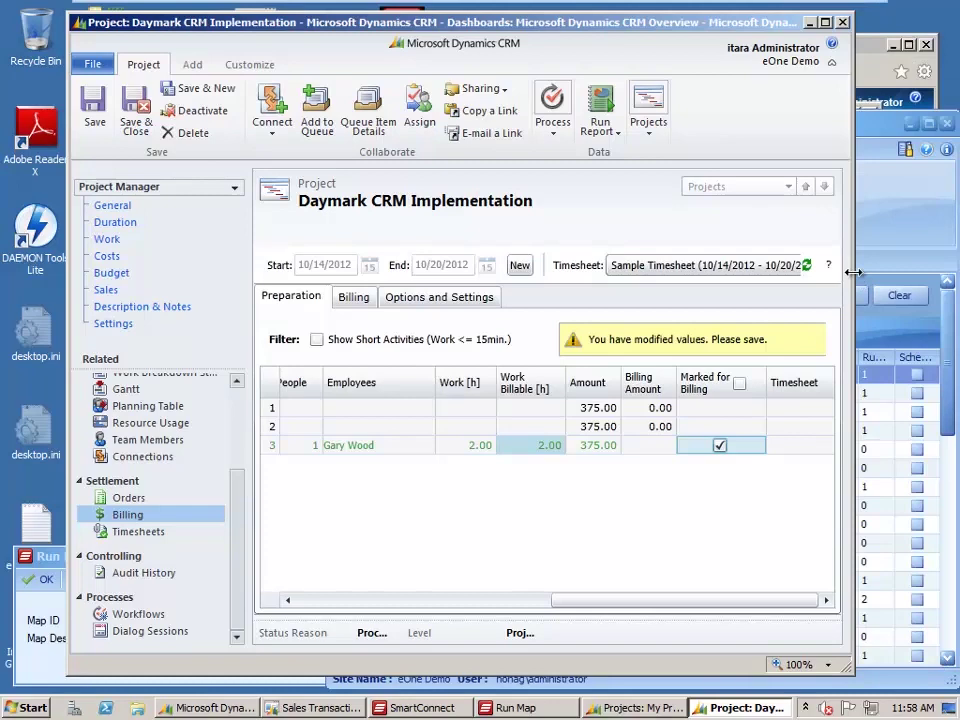
{"action": "left_click_drag", "start_coordinate": [852, 265], "coordinate": [931, 265]}
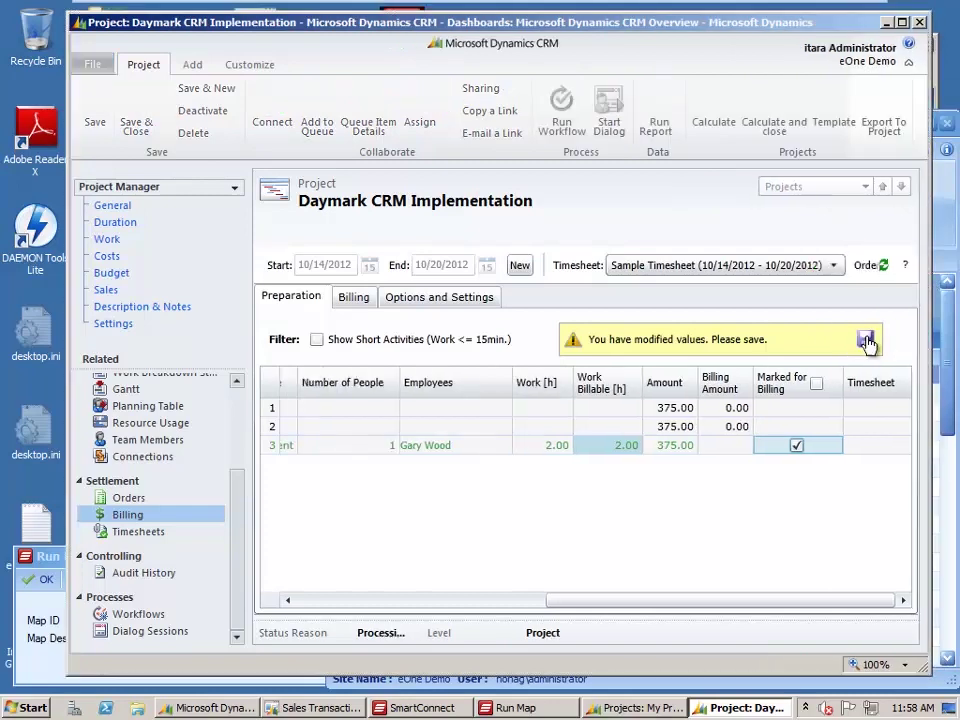
{"action": "left_click", "coordinate": [866, 341]}
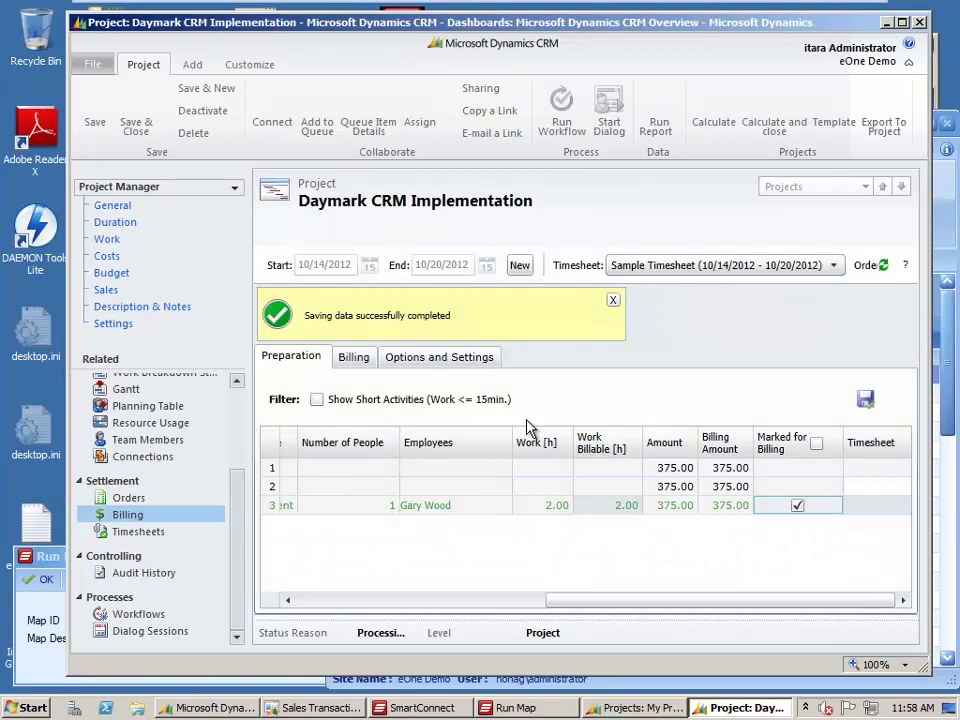
Create an invoice from the billing lines of Sample Timesheet
{"action": "left_click", "coordinate": [364, 360]}
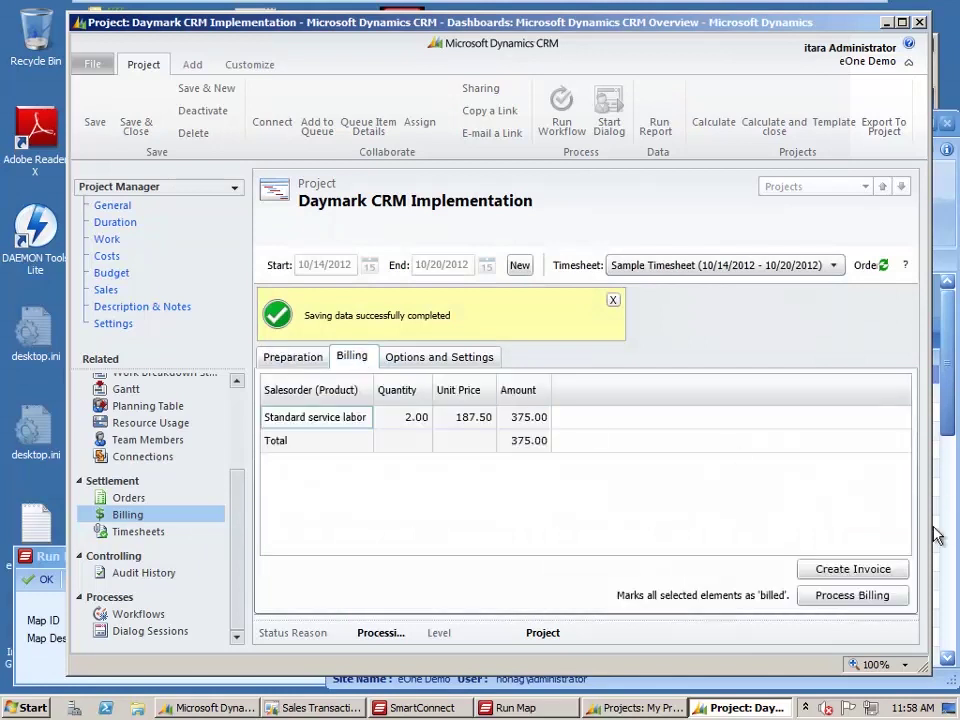
{"action": "left_click", "coordinate": [830, 572]}
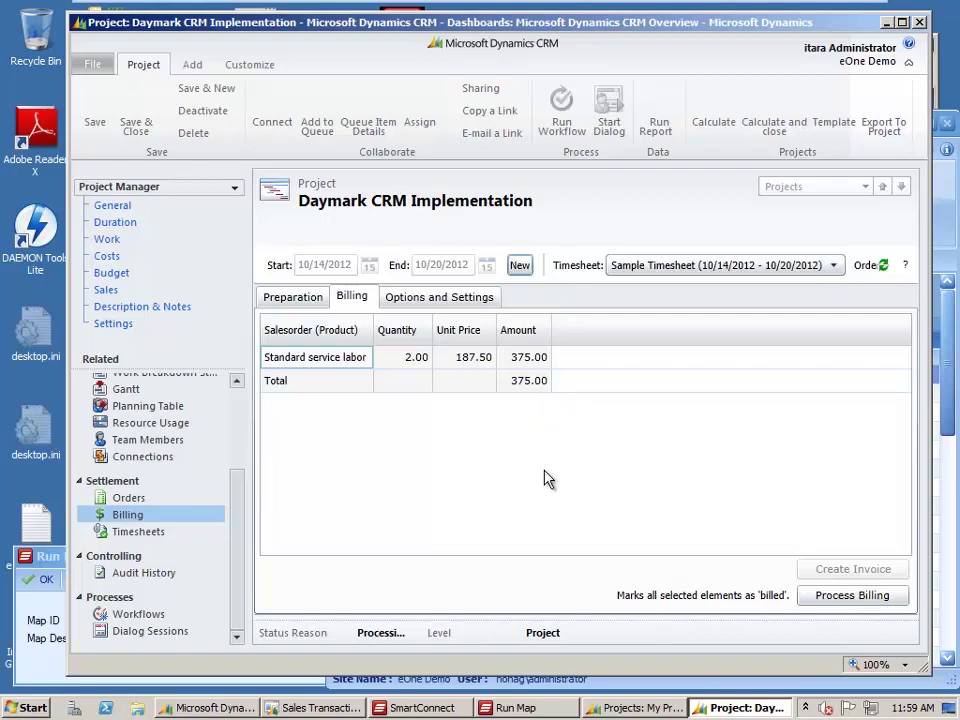
{"action": "mouse_move", "coordinate": [325, 688]}
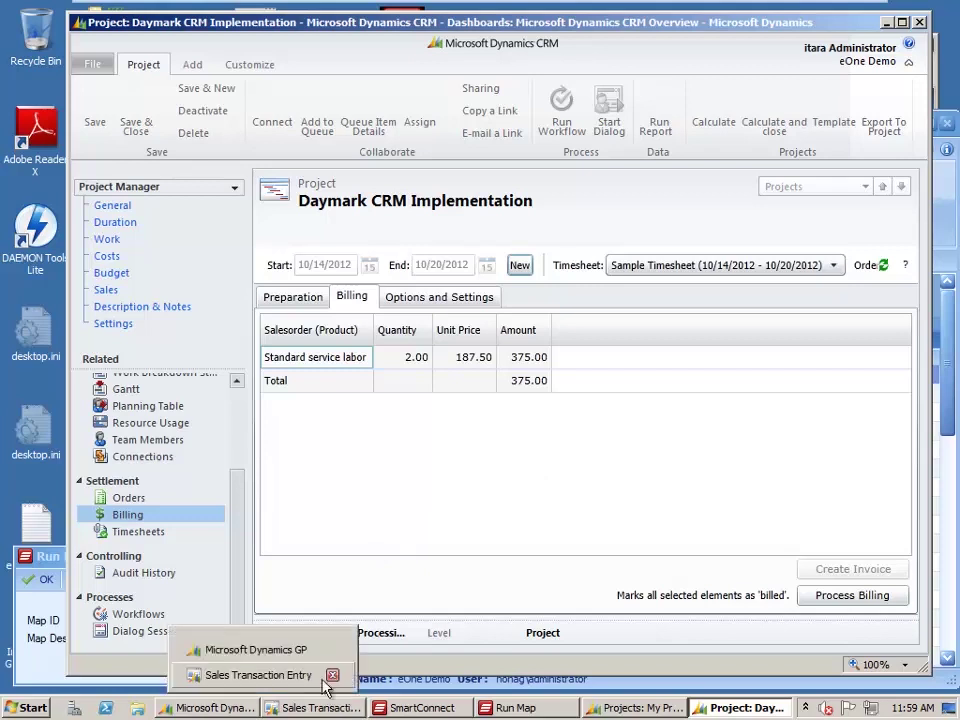
Open the invoice linked to Sample Timesheet, review its general details and products, and close it
{"action": "left_click", "coordinate": [133, 531]}
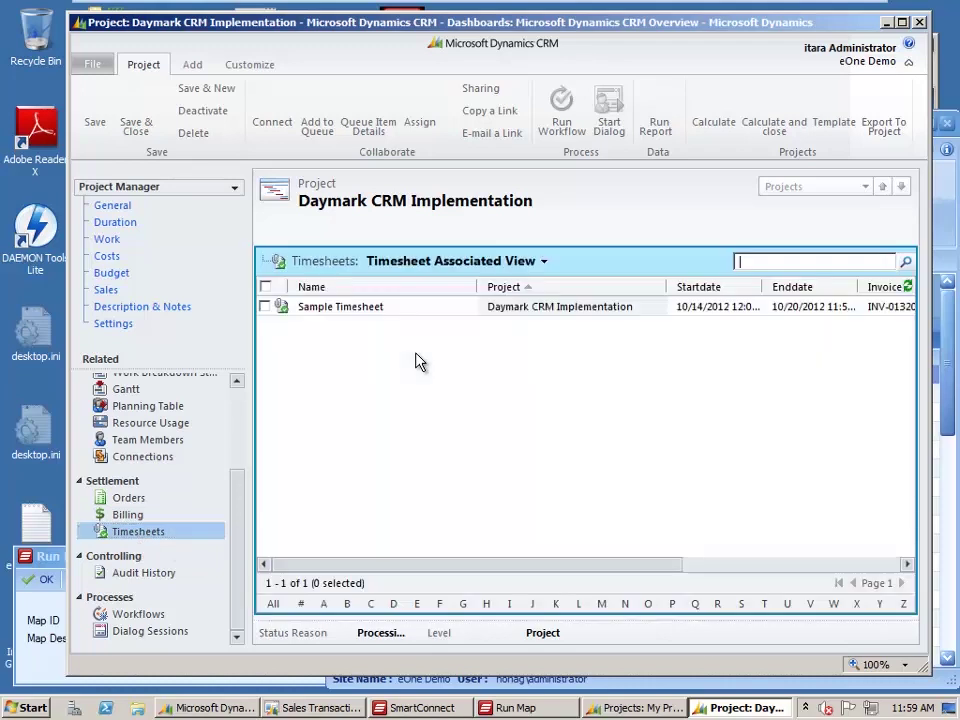
{"action": "left_click_drag", "start_coordinate": [590, 565], "coordinate": [695, 568]}
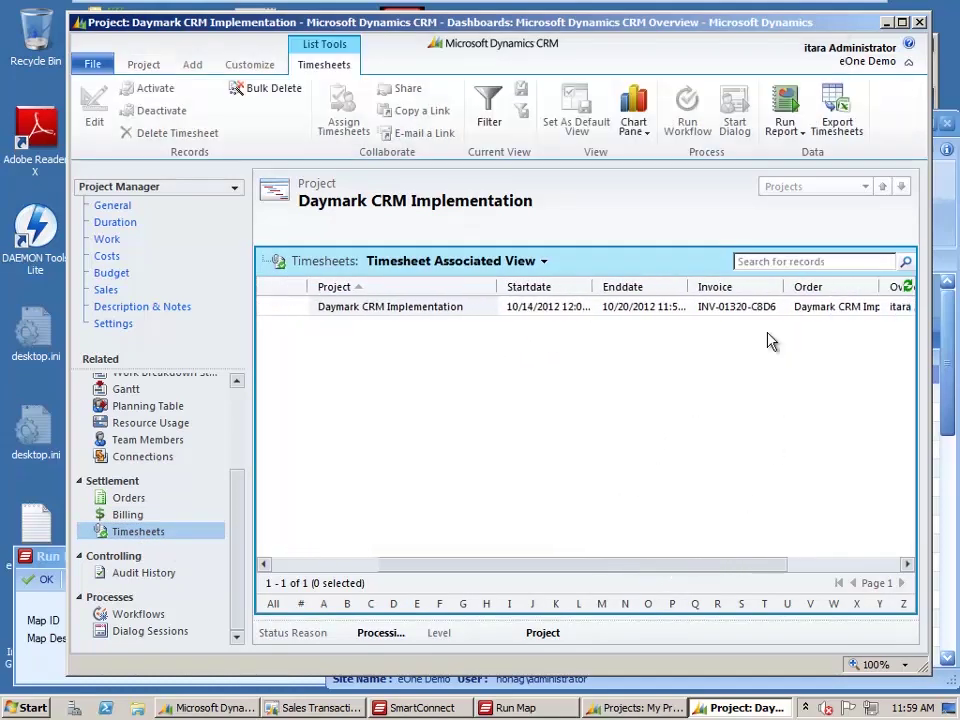
{"action": "double_click", "coordinate": [525, 303]}
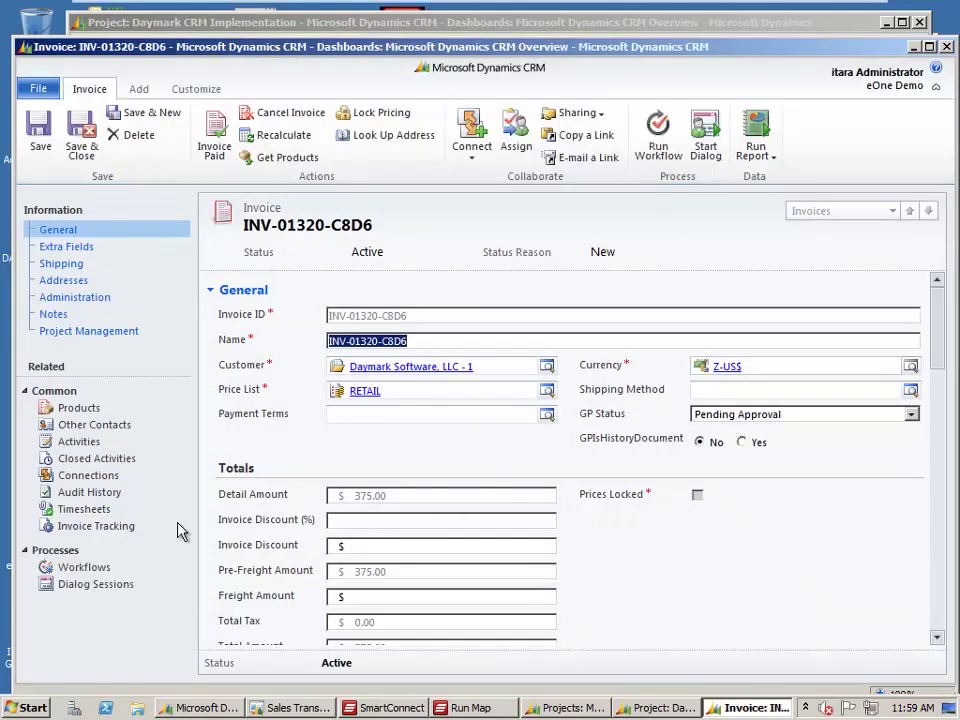
{"action": "left_click", "coordinate": [78, 412]}
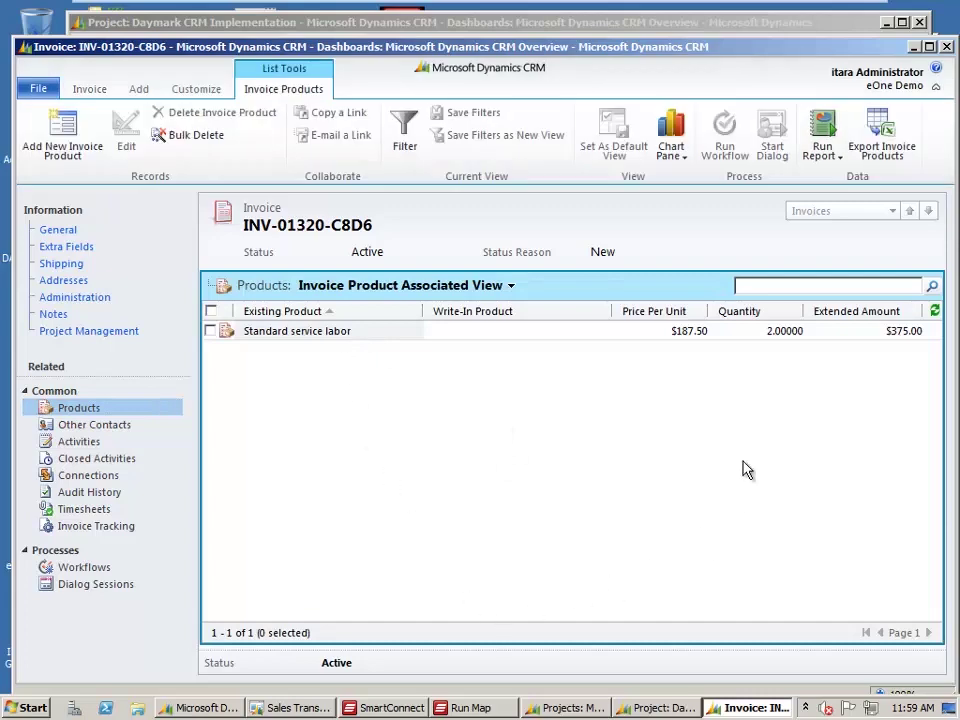
{"action": "left_click", "coordinate": [947, 50]}
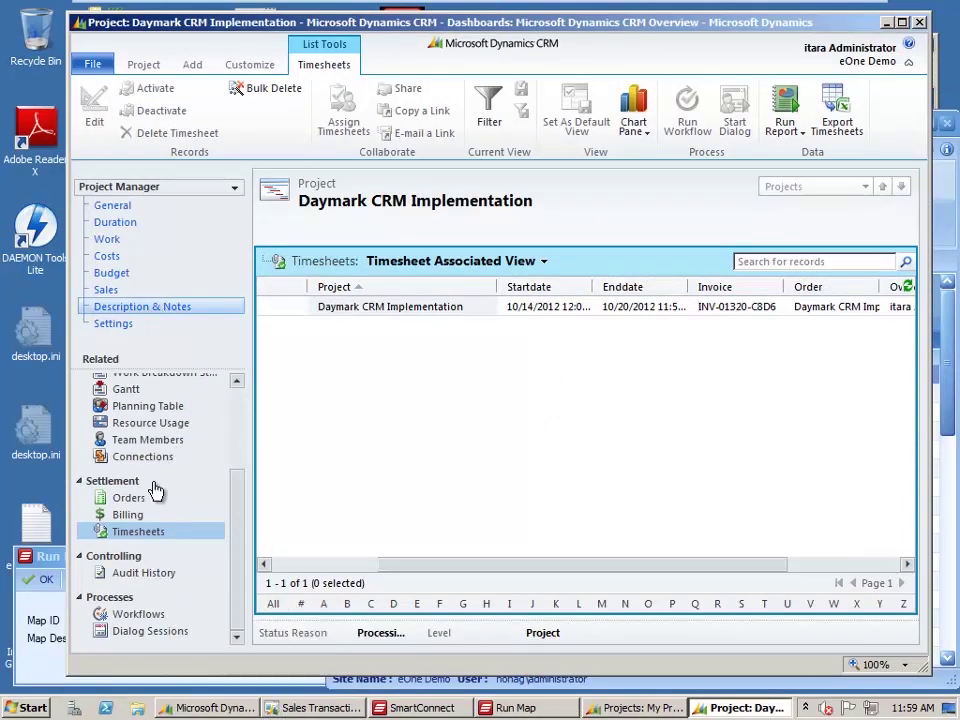
Return to the project's billing page and process the billing for Sample Timesheet
{"action": "left_click", "coordinate": [130, 516]}
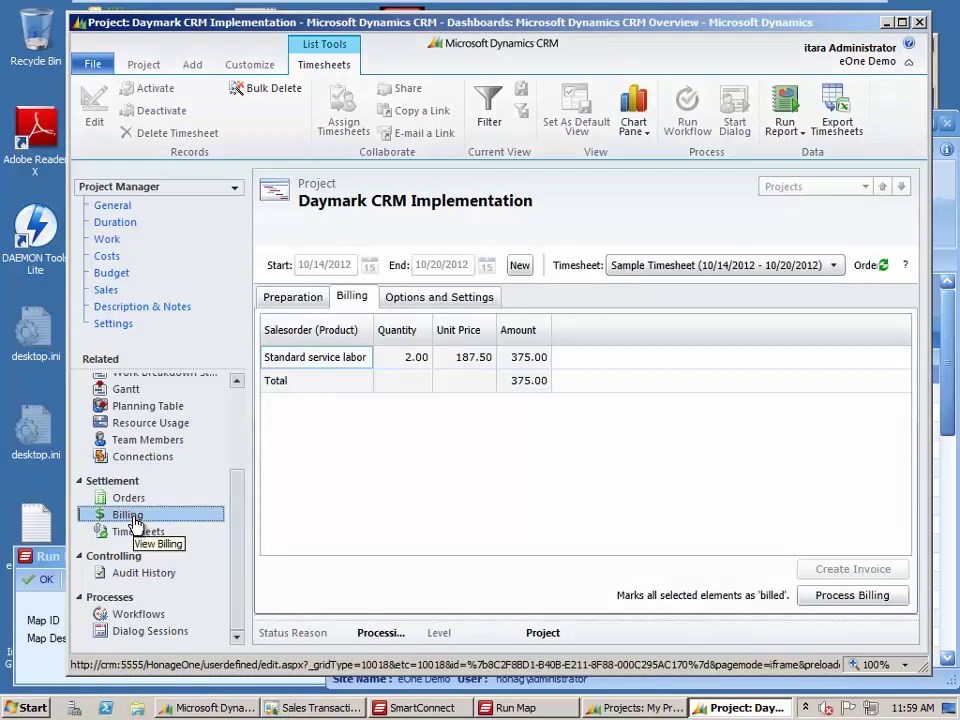
{"action": "left_click", "coordinate": [831, 602]}
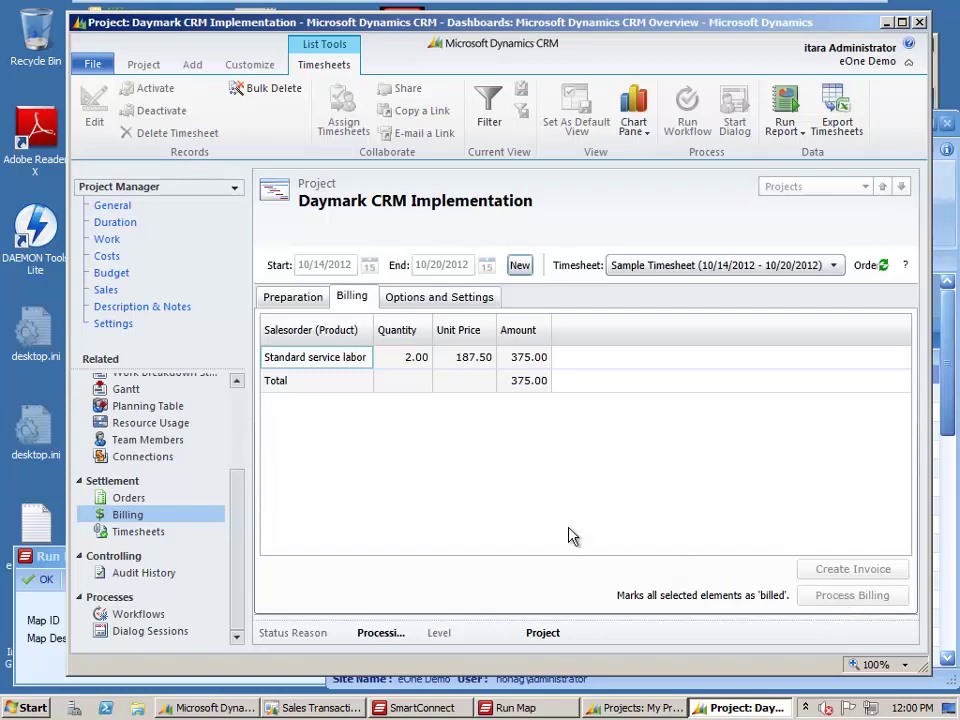
Reopen the invoice from the project's timesheet list, check its GP Status, and close it
{"action": "left_click", "coordinate": [136, 532]}
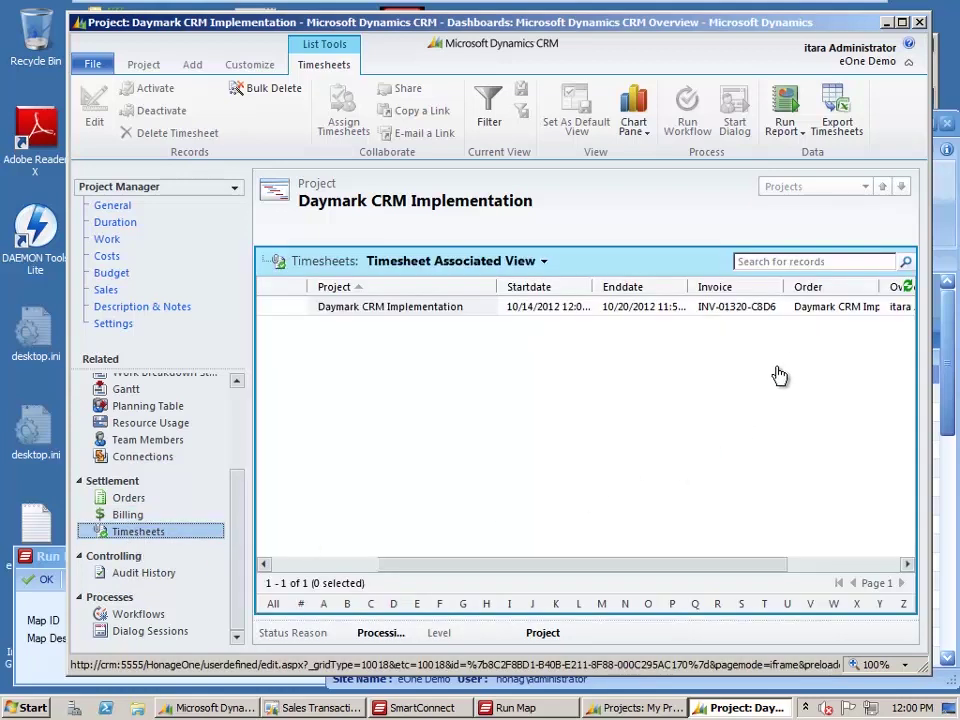
{"action": "left_click", "coordinate": [735, 316]}
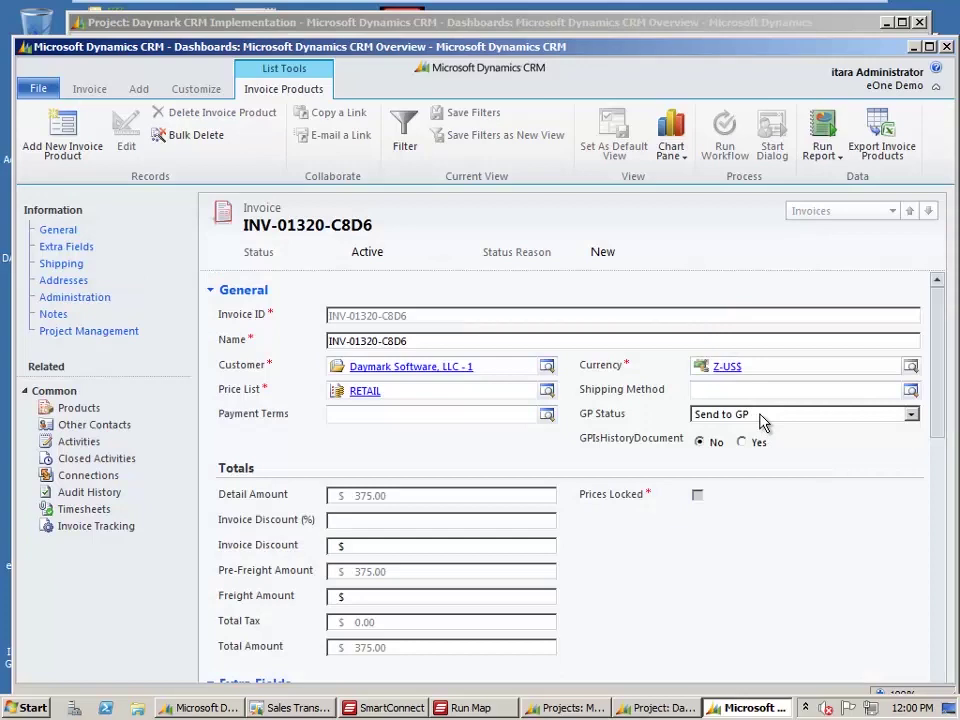
{"action": "left_click", "coordinate": [740, 416]}
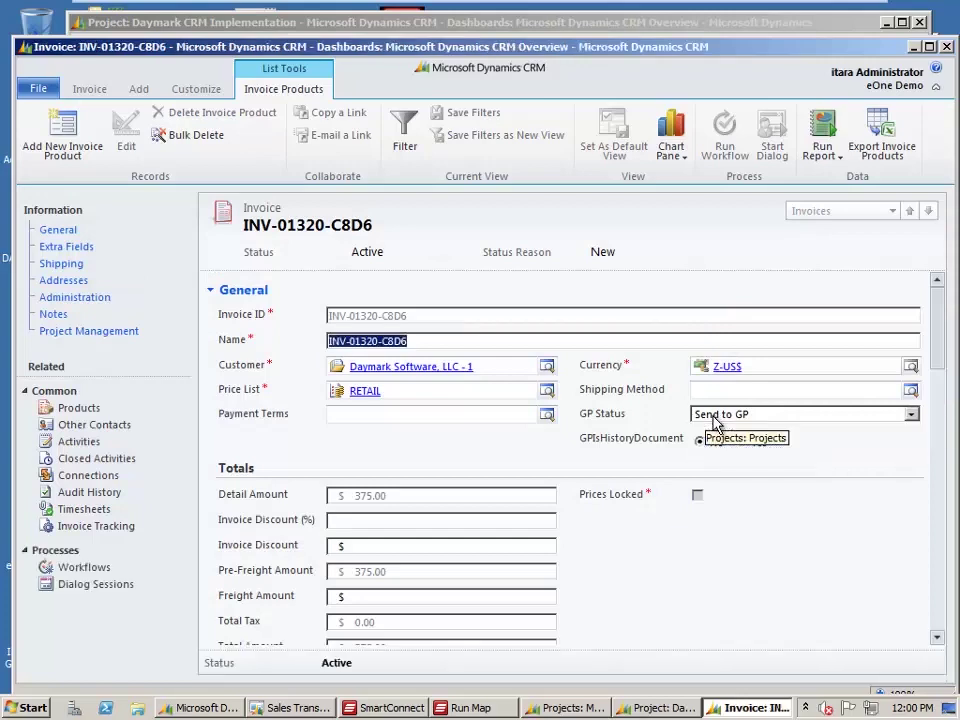
{"action": "left_click", "coordinate": [946, 47]}
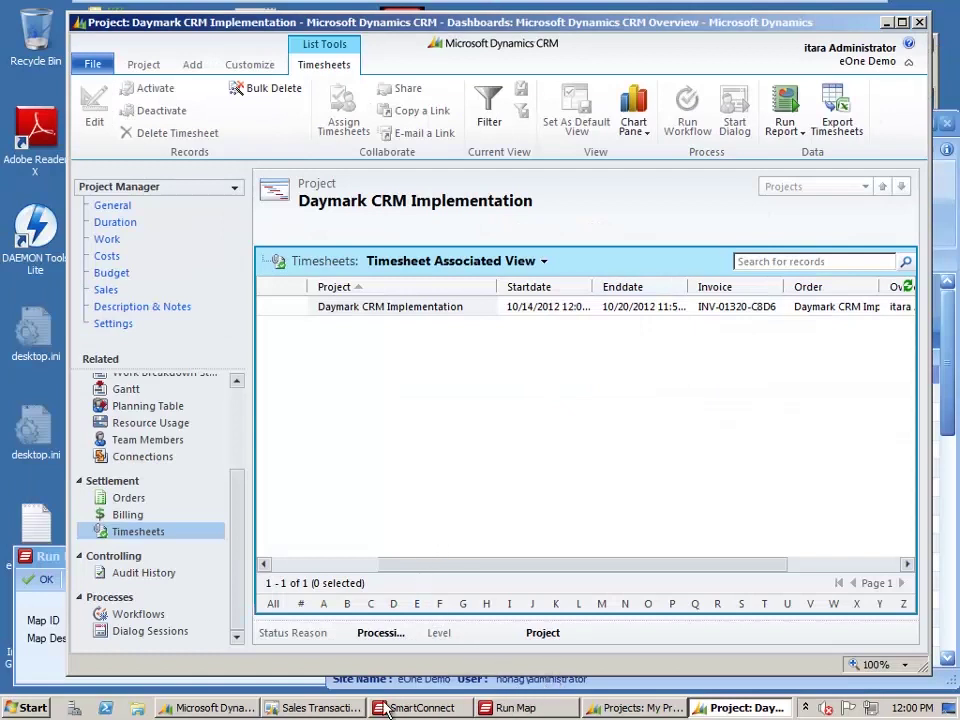
Switch to the Sales Transaction Entry window in Dynamics GP and look up the unposted invoices, refreshing the document list
{"action": "left_click", "coordinate": [291, 712]}
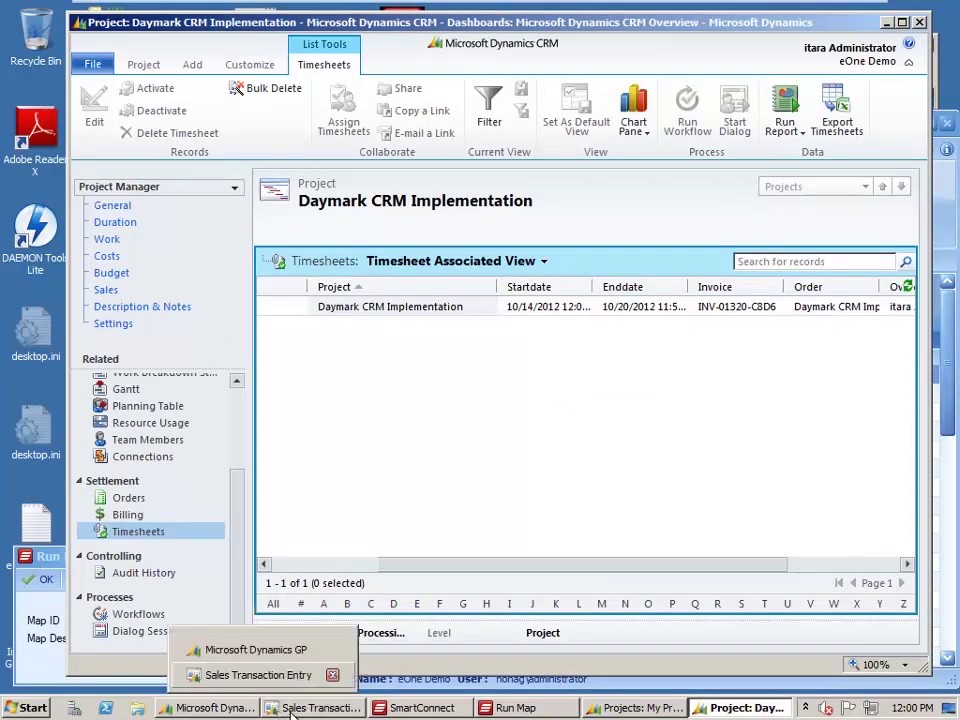
{"action": "left_click", "coordinate": [270, 675]}
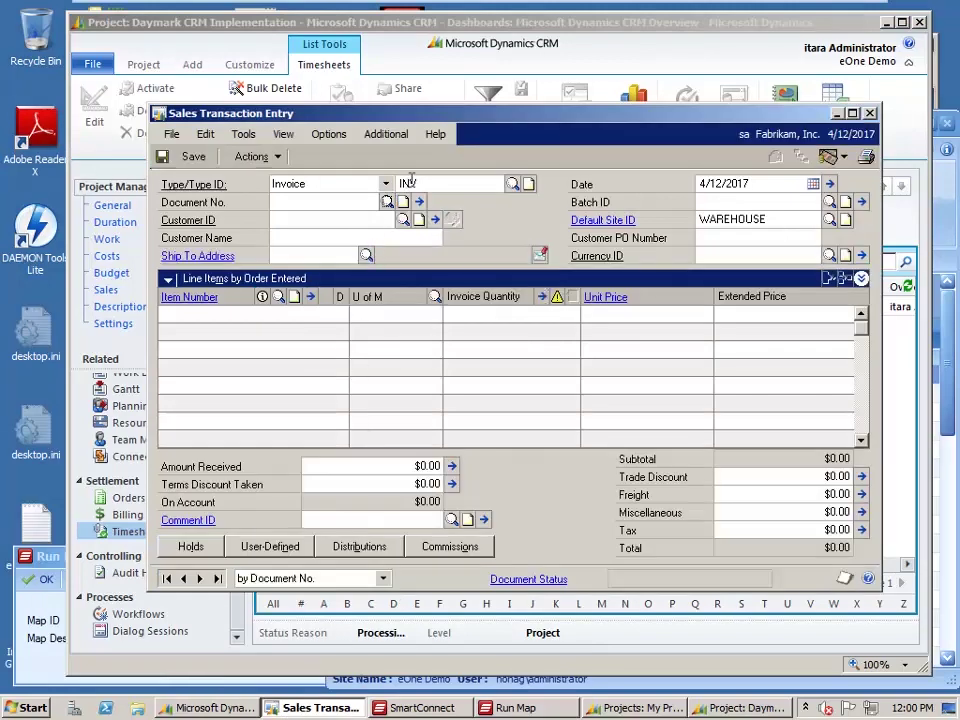
{"action": "left_click", "coordinate": [387, 202]}
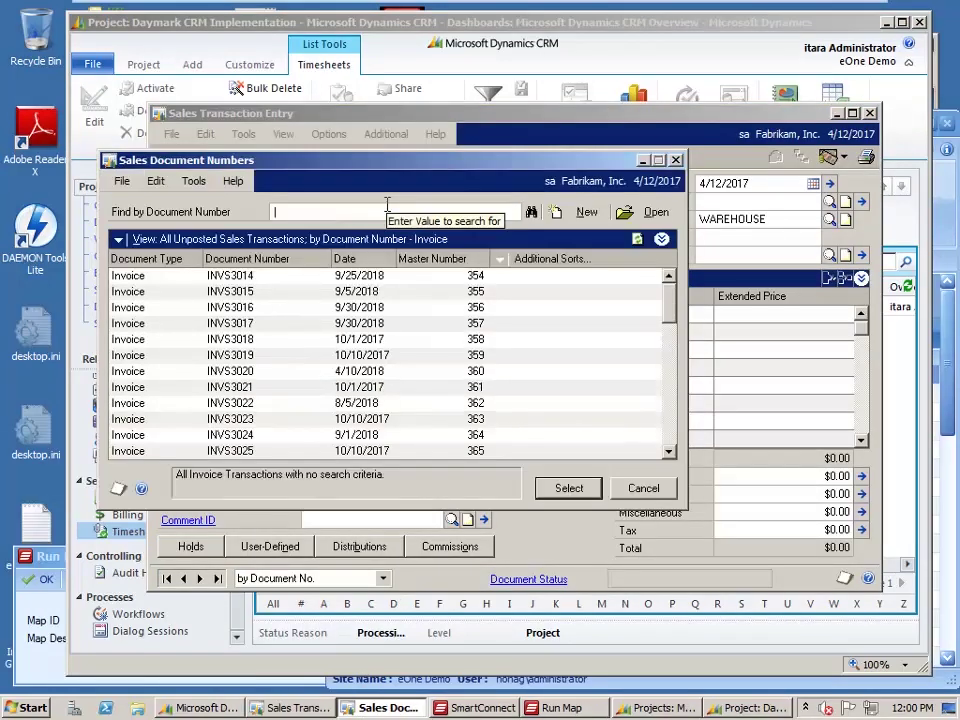
{"action": "left_click", "coordinate": [637, 243]}
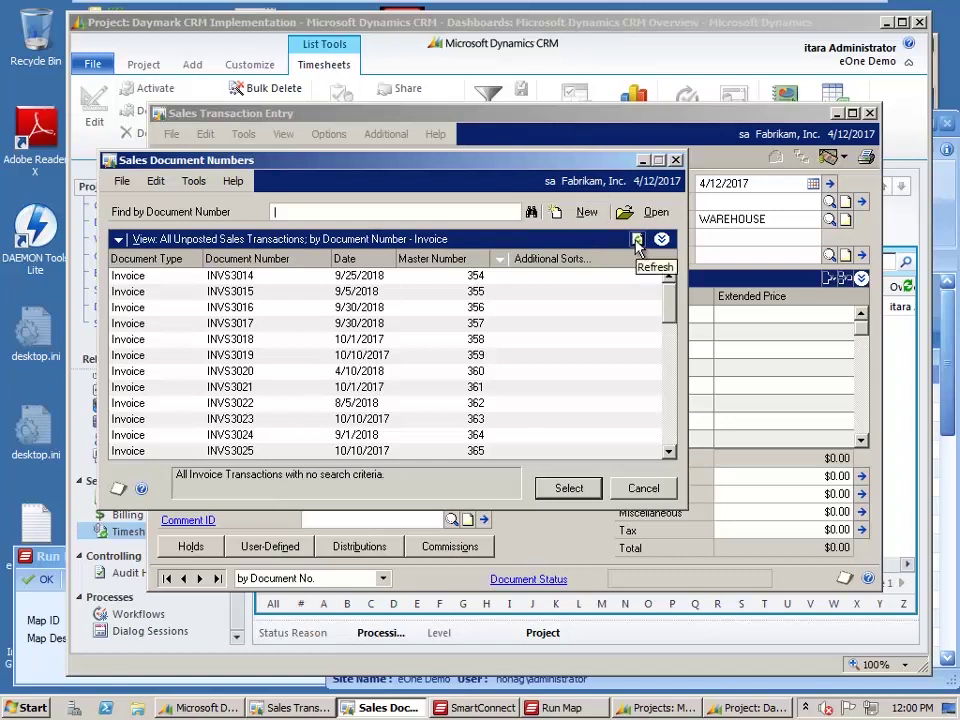
{"action": "left_click", "coordinate": [636, 240]}
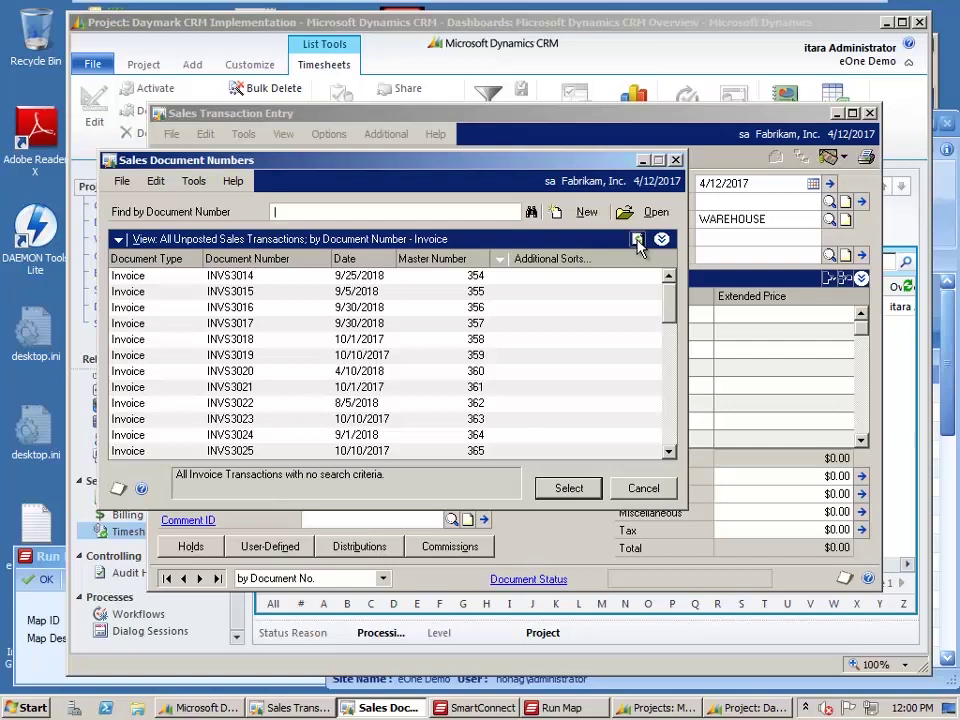
Switch back to the Daymark CRM Implementation project in Dynamics CRM and open the timesheet's invoice to check its ID
{"action": "left_click", "coordinate": [380, 20]}
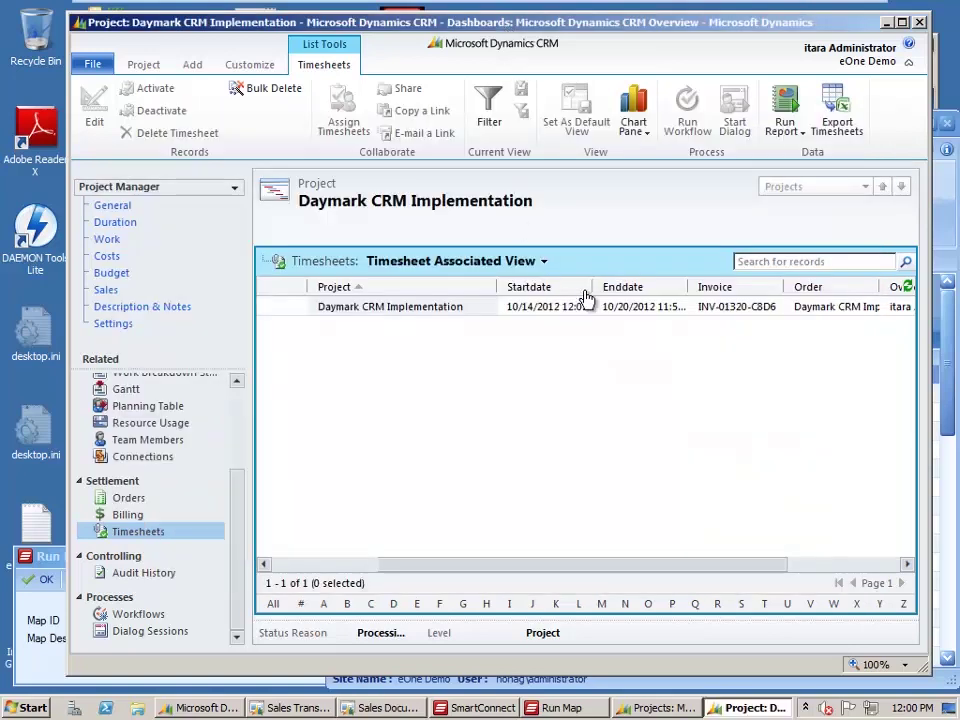
{"action": "left_click", "coordinate": [737, 308]}
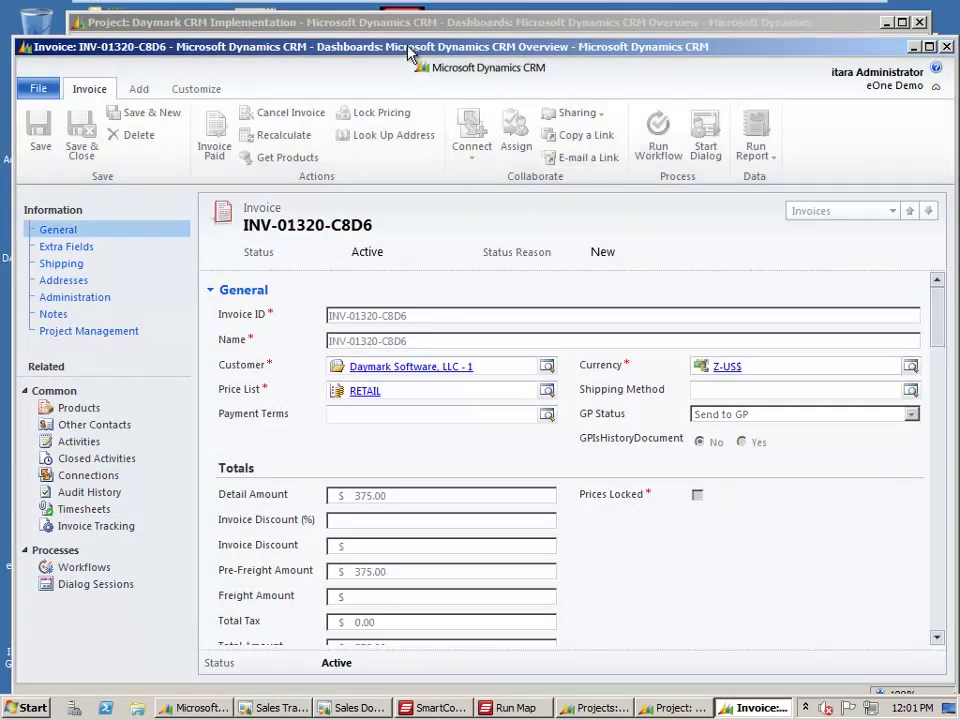
{"action": "left_click_drag", "start_coordinate": [408, 52], "coordinate": [408, 44]}
{"action": "left_click", "coordinate": [423, 312]}
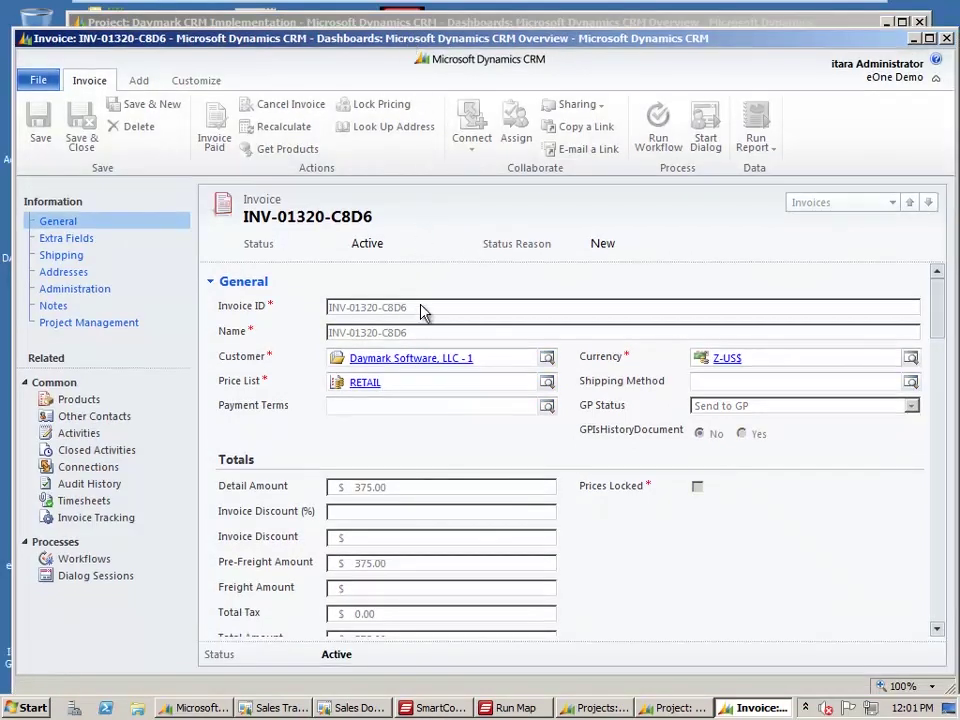
Check the invoice's ID and GP Status, and close the invoice
{"action": "double_click", "coordinate": [420, 310]}
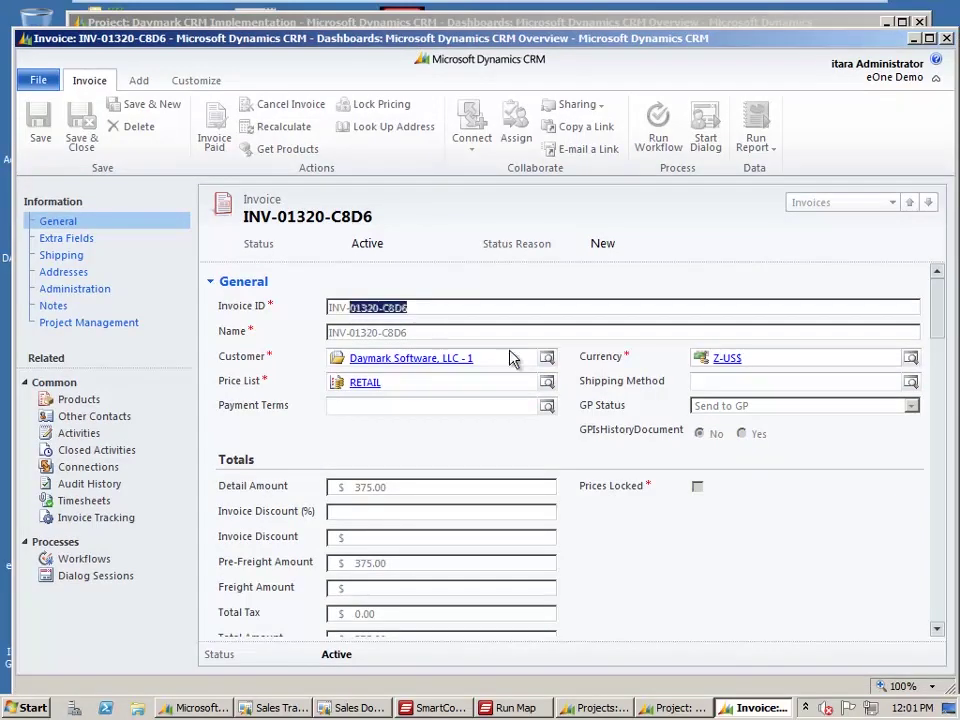
{"action": "left_click", "coordinate": [775, 418]}
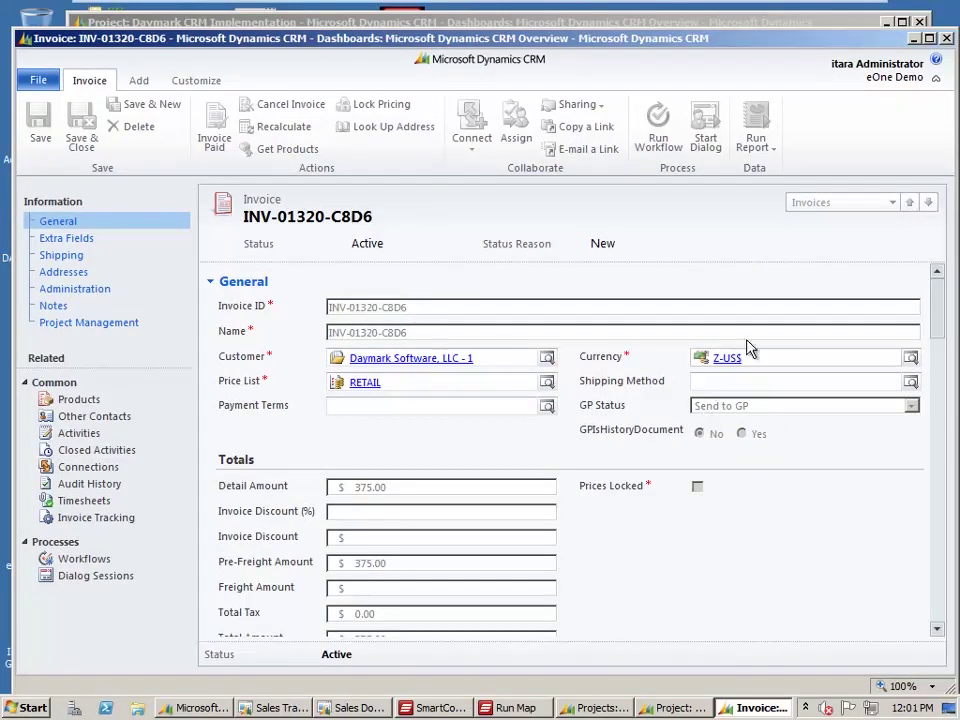
{"action": "left_click", "coordinate": [947, 40]}
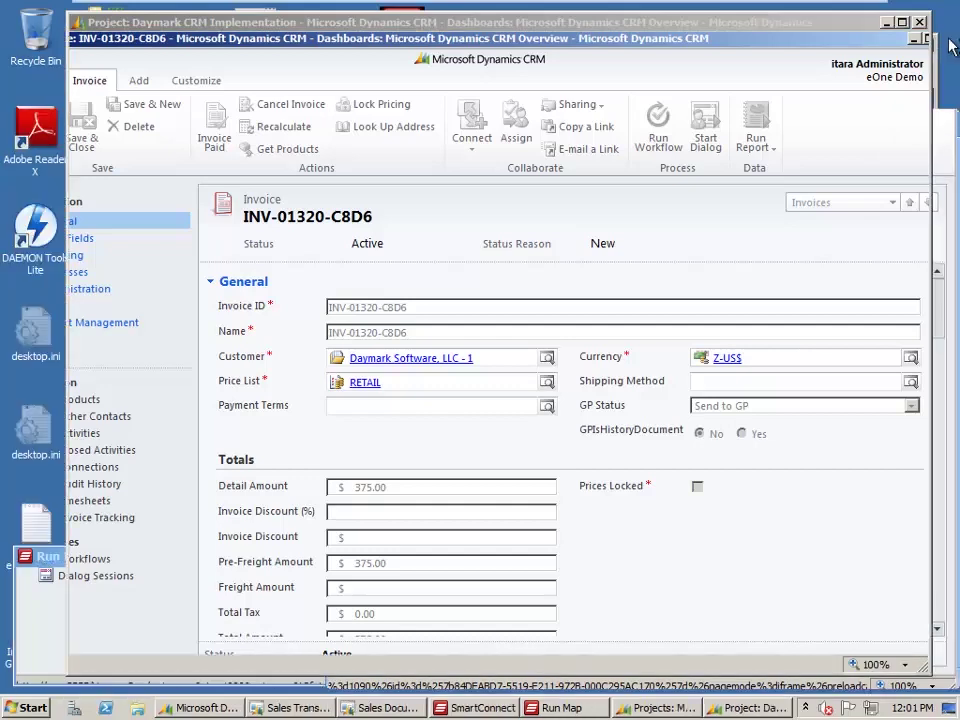
Switch to the Sales Document Numbers window in Dynamics GP and refresh the list of unposted invoices
{"action": "left_click", "coordinate": [385, 707]}
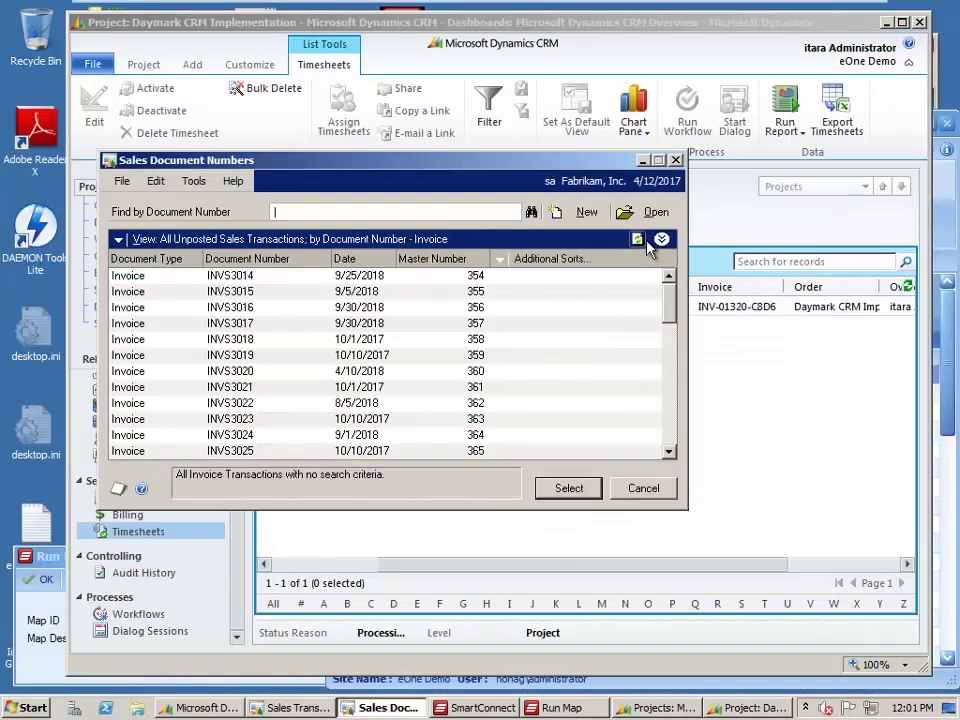
{"action": "left_click", "coordinate": [637, 240]}
{"action": "left_click", "coordinate": [637, 240]}
{"action": "left_click", "coordinate": [637, 240]}
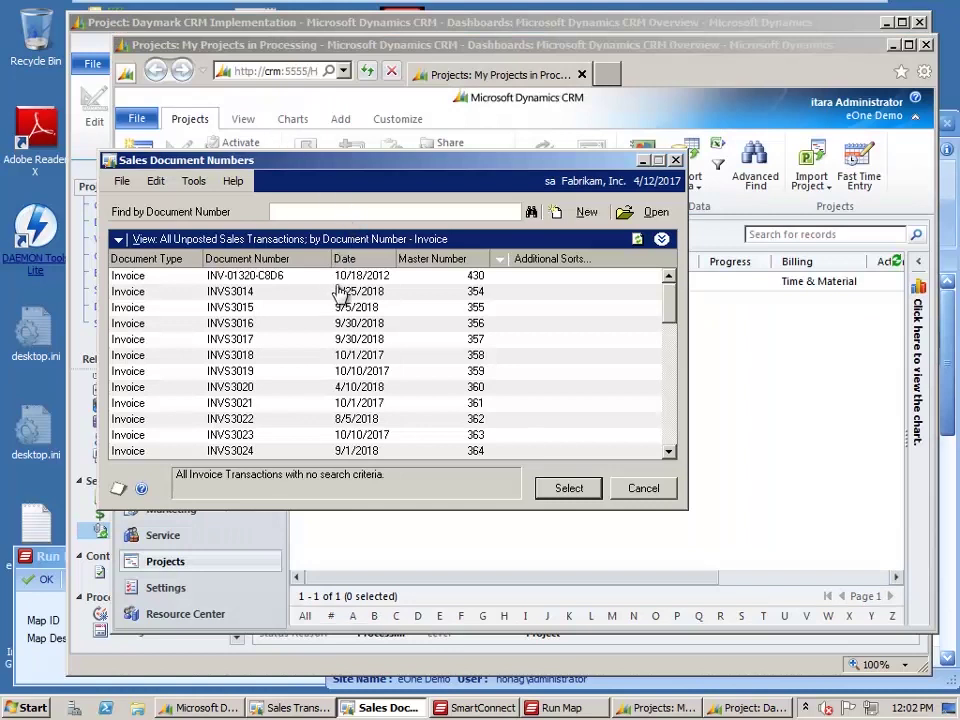
Open the unposted invoice dated 10/18/2012 in Sales Transaction Entry and check its 5-STDLABOR line item
{"action": "left_click", "coordinate": [175, 276]}
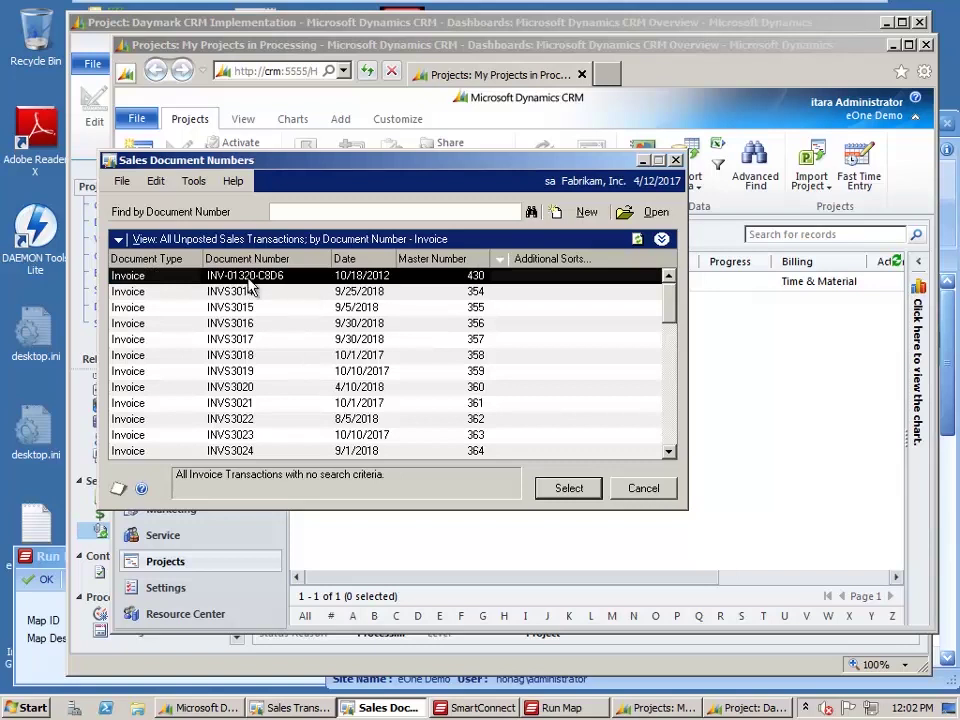
{"action": "left_click", "coordinate": [568, 489]}
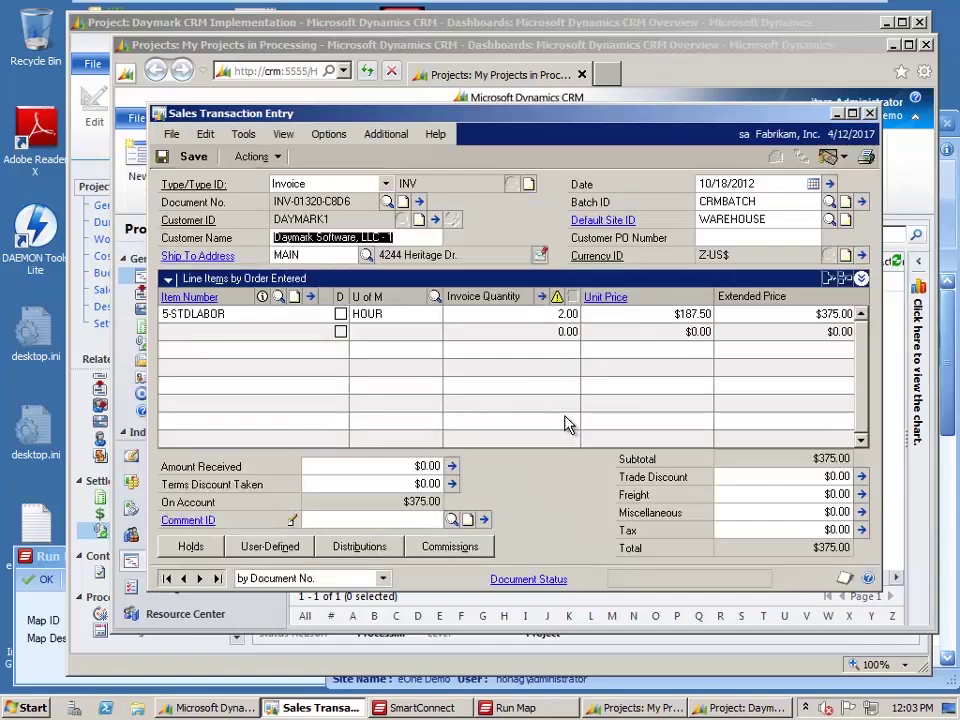
{"action": "left_click", "coordinate": [247, 314]}
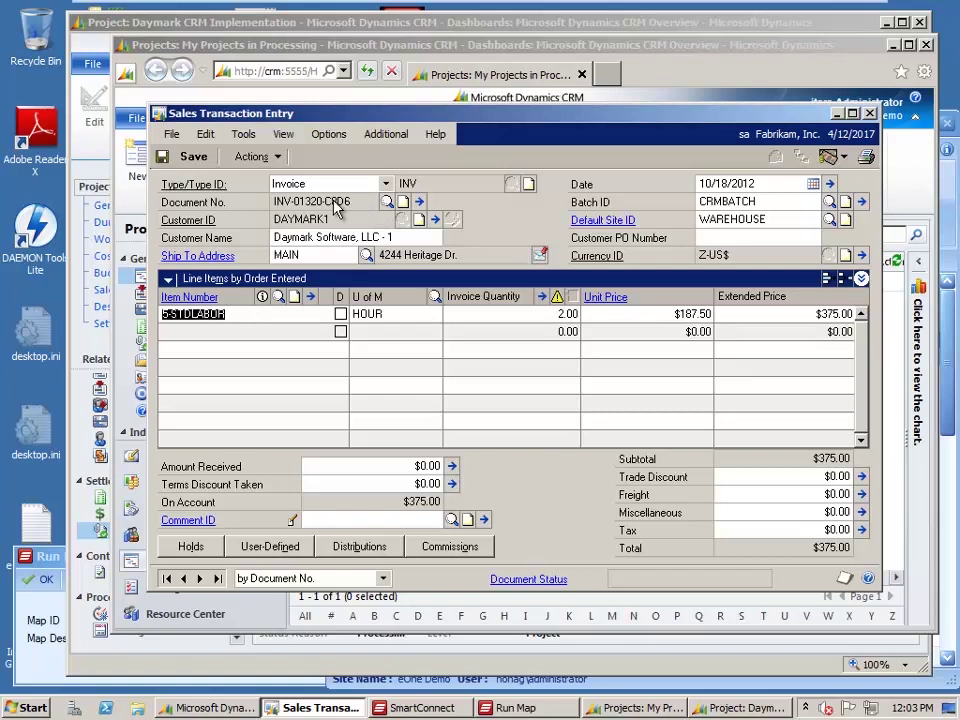
Open the invoice's batch CRMBATCH, try to post it, and close the Sales Transaction Entry window
{"action": "left_click", "coordinate": [862, 202]}
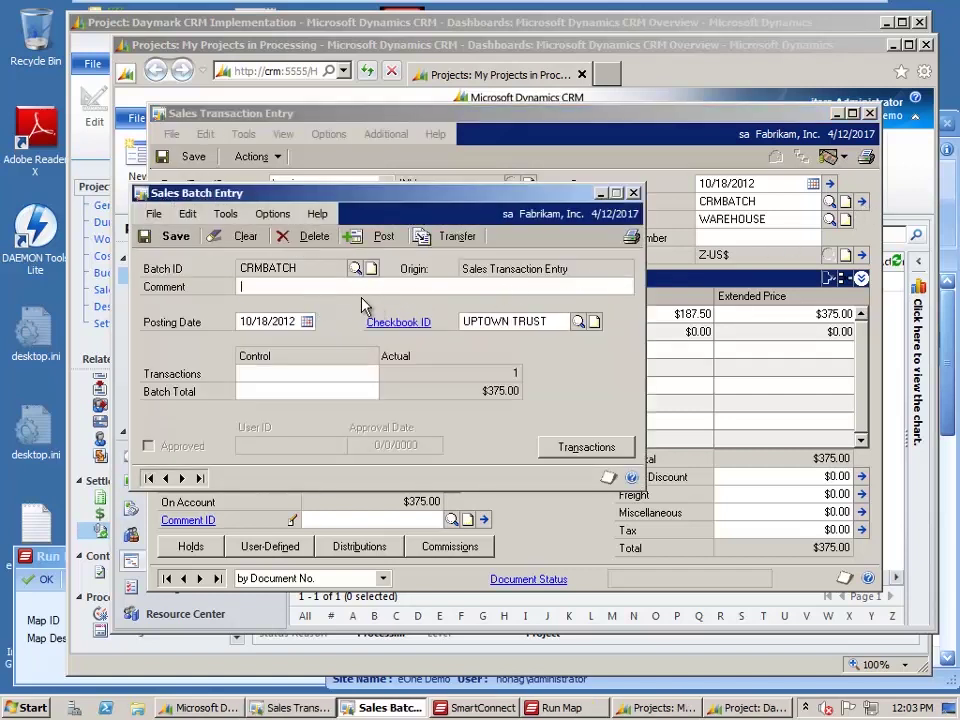
{"action": "left_click", "coordinate": [368, 238]}
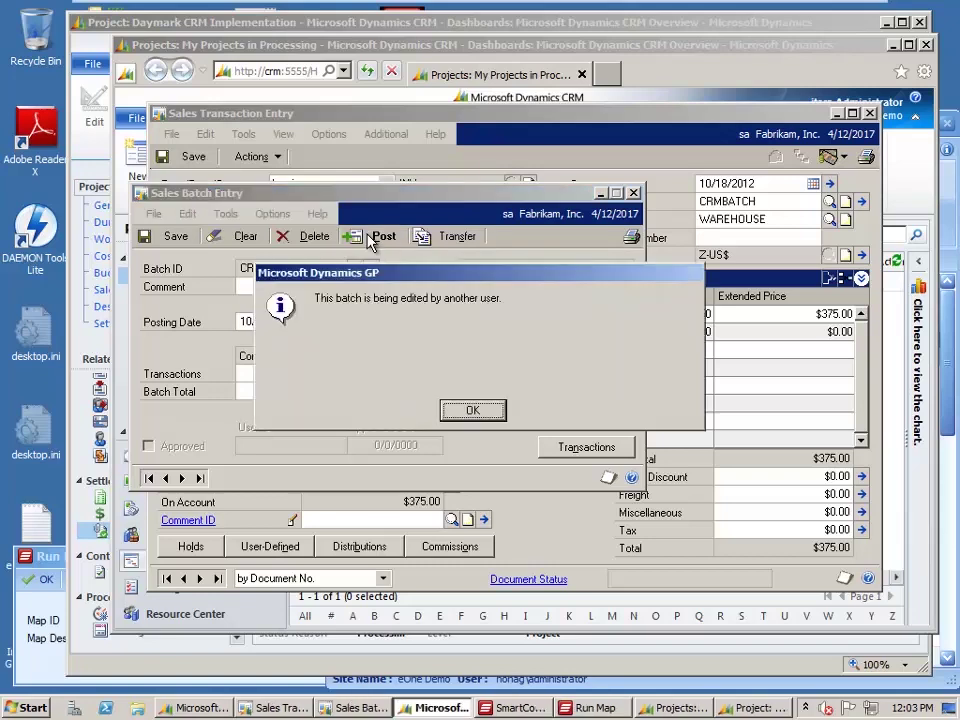
{"action": "left_click", "coordinate": [471, 412]}
{"action": "left_click", "coordinate": [838, 116]}
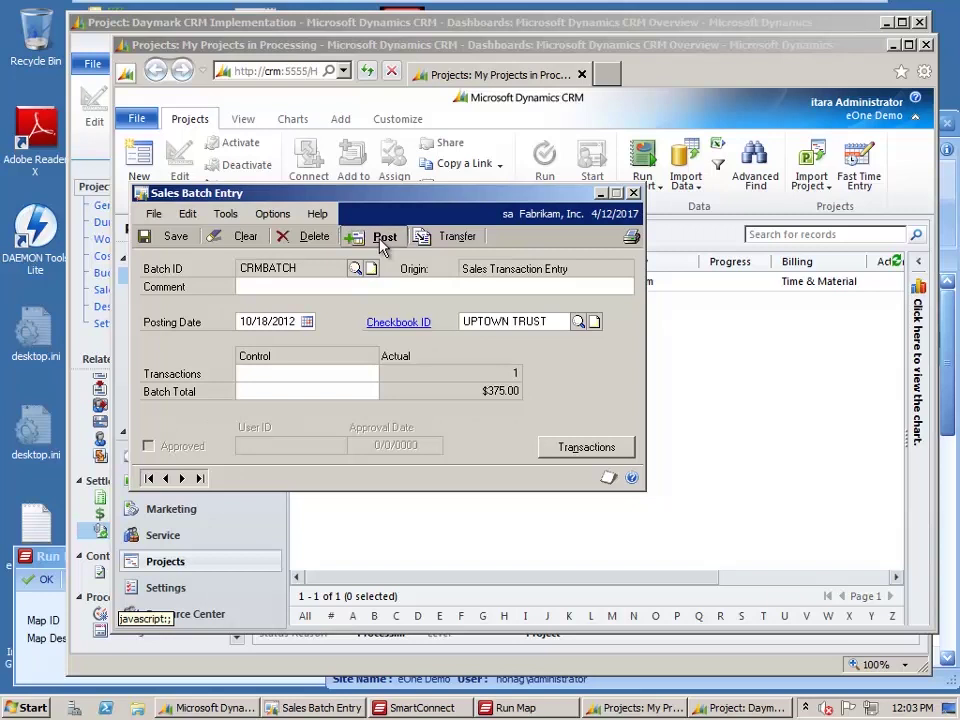
Post the CRMBATCH batch, choosing the screen as the destination for its posting reports
{"action": "left_click", "coordinate": [382, 240]}
{"action": "left_click", "coordinate": [316, 356]}
{"action": "left_click", "coordinate": [553, 503]}
{"action": "left_click", "coordinate": [334, 360]}
{"action": "left_click", "coordinate": [553, 503]}
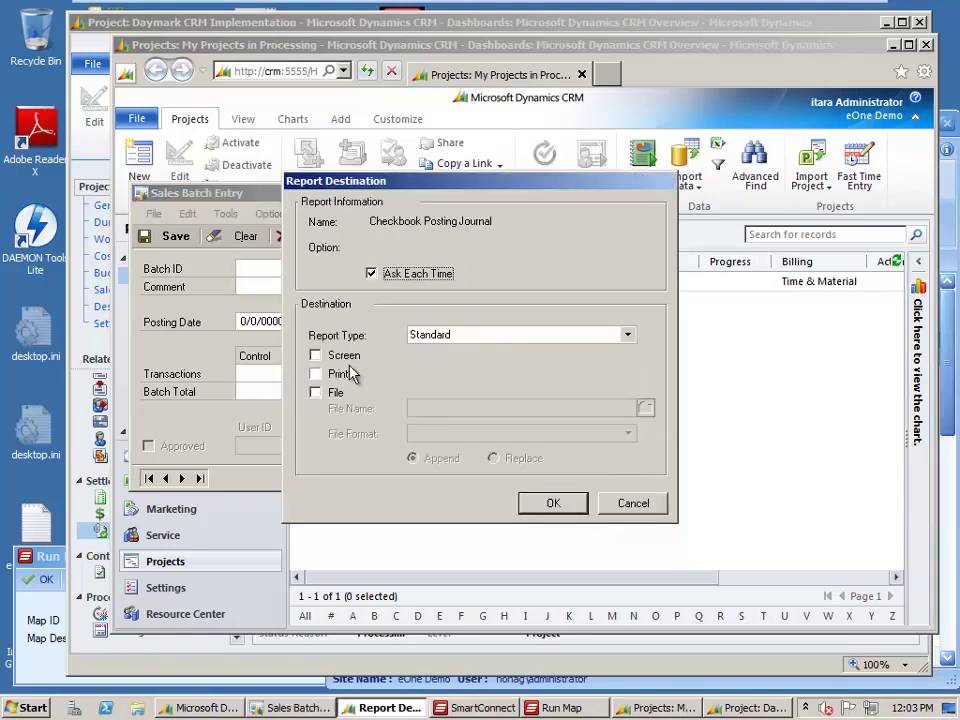
{"action": "left_click", "coordinate": [318, 357]}
{"action": "left_click", "coordinate": [553, 503]}
{"action": "left_click", "coordinate": [318, 357]}
{"action": "left_click", "coordinate": [540, 503]}
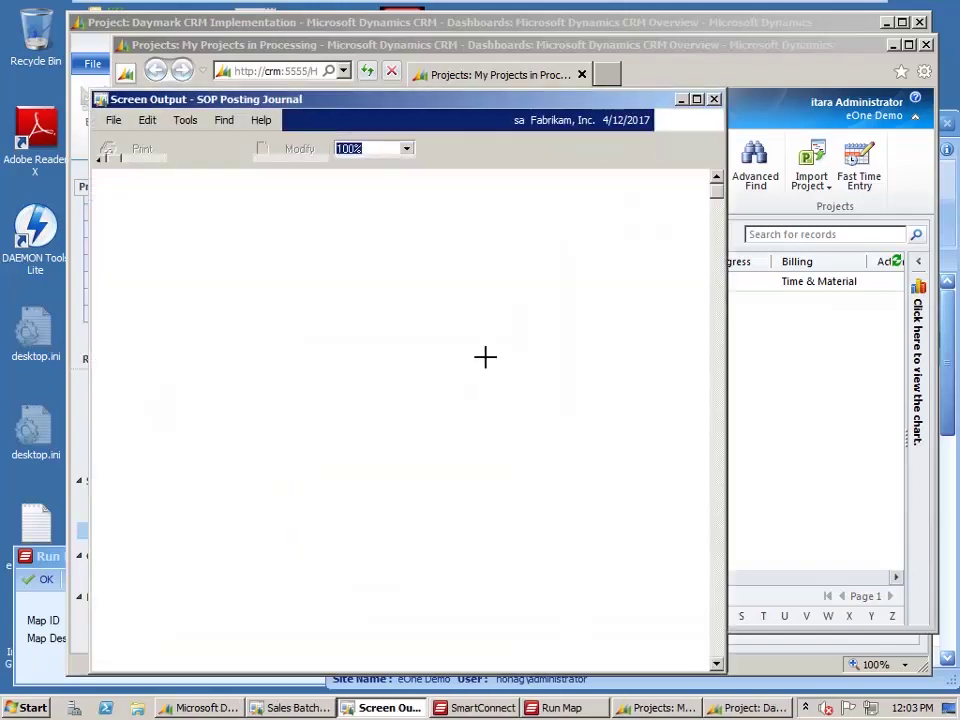
View the SOP Posting Journal, SOP Breakdown Register Detail and Checkbook Posting Journal, closing each report
{"action": "left_click_drag", "start_coordinate": [628, 105], "coordinate": [632, 82]}
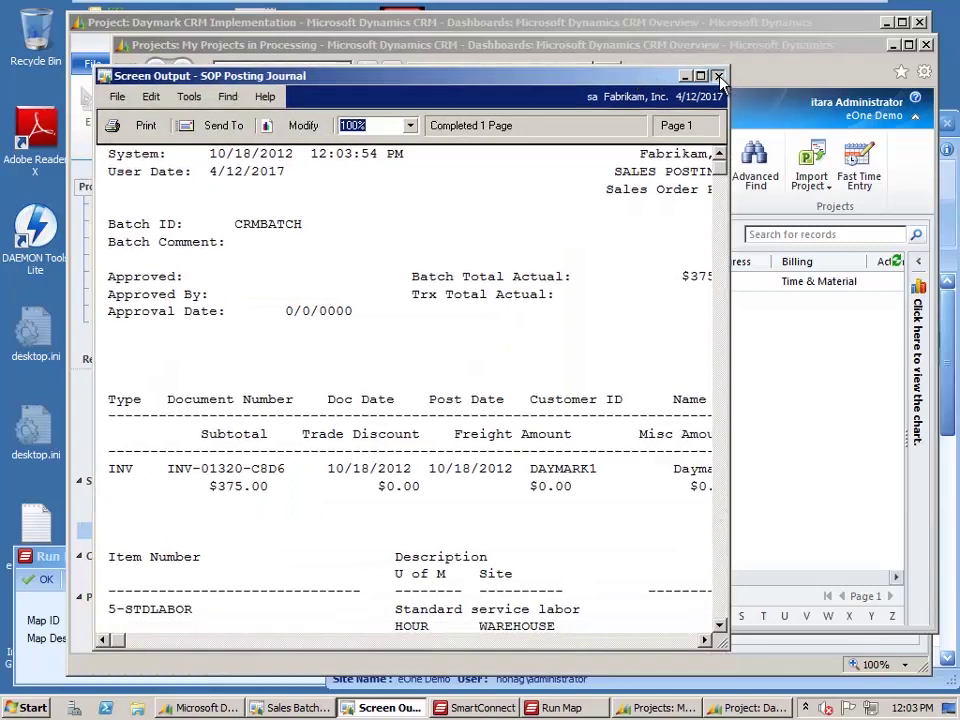
{"action": "left_click", "coordinate": [720, 77]}
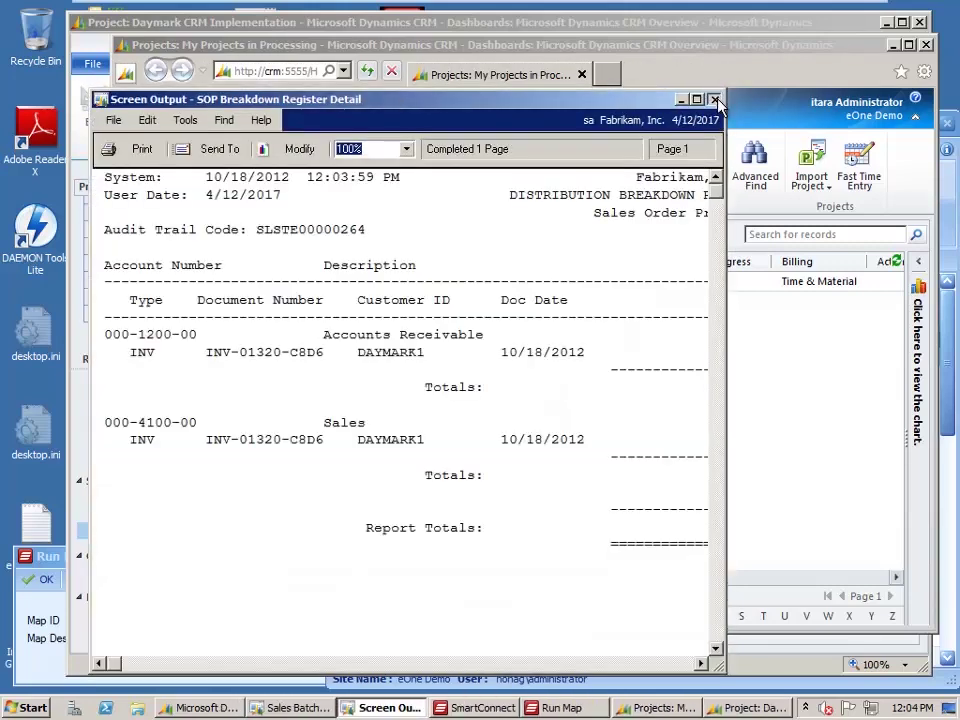
{"action": "left_click", "coordinate": [716, 101]}
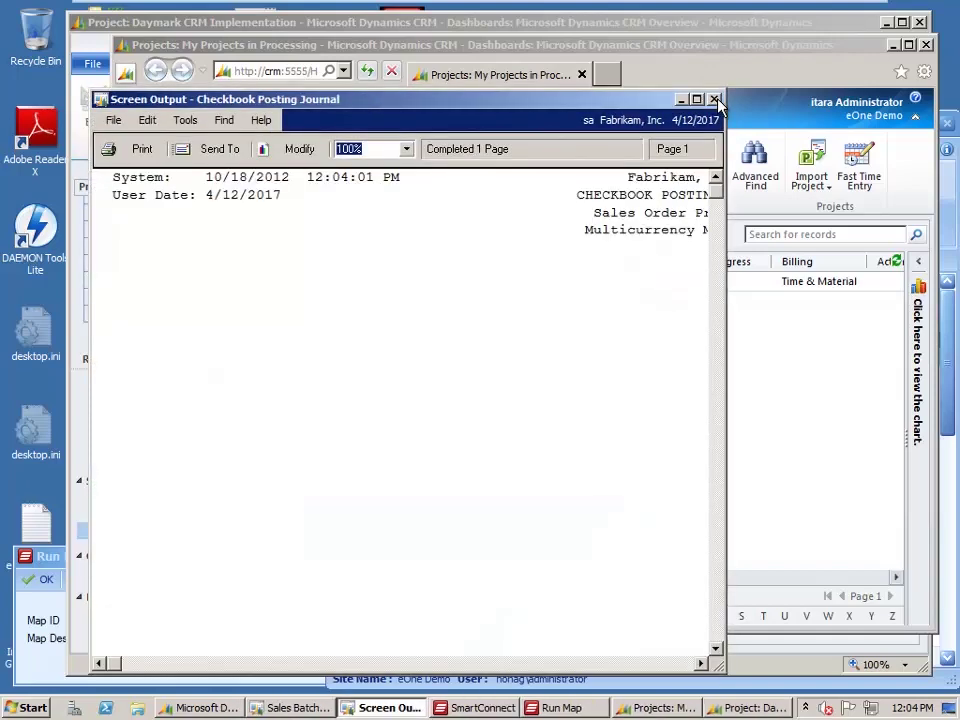
{"action": "left_click", "coordinate": [717, 99]}
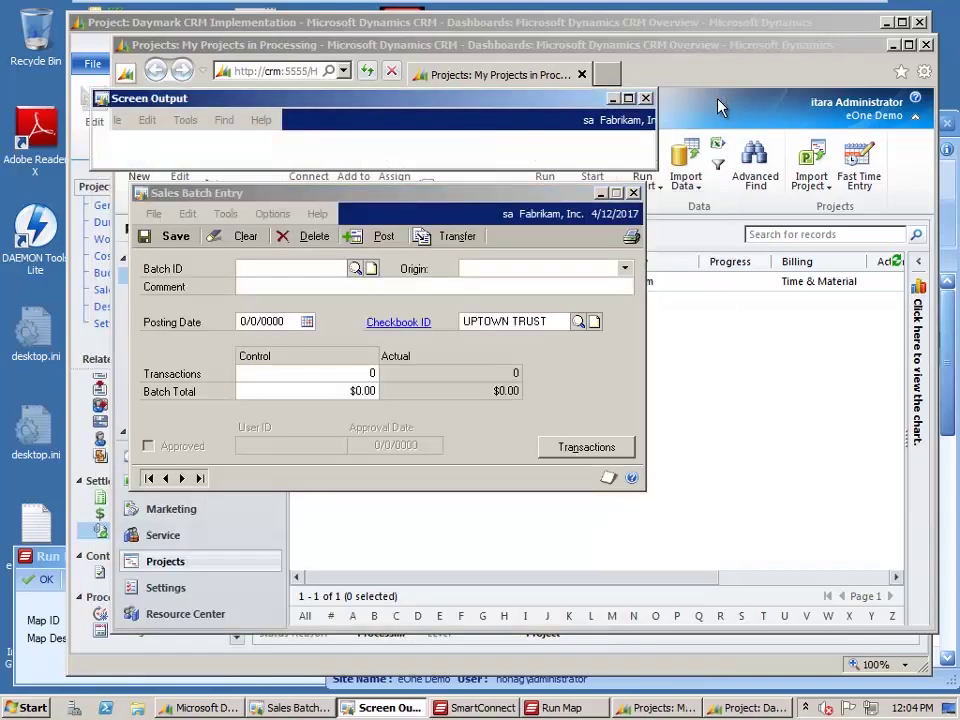
{"action": "left_click", "coordinate": [718, 99]}
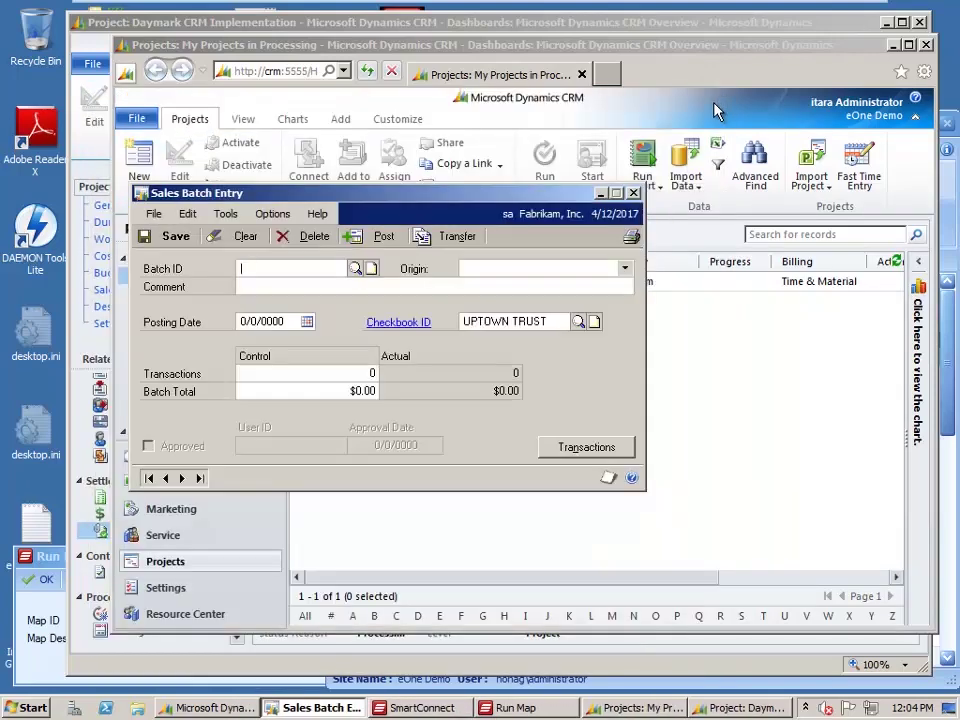
Decline the Audit Trail report and close the Sales Batch Entry window
{"action": "left_click_drag", "start_coordinate": [536, 199], "coordinate": [560, 175]}
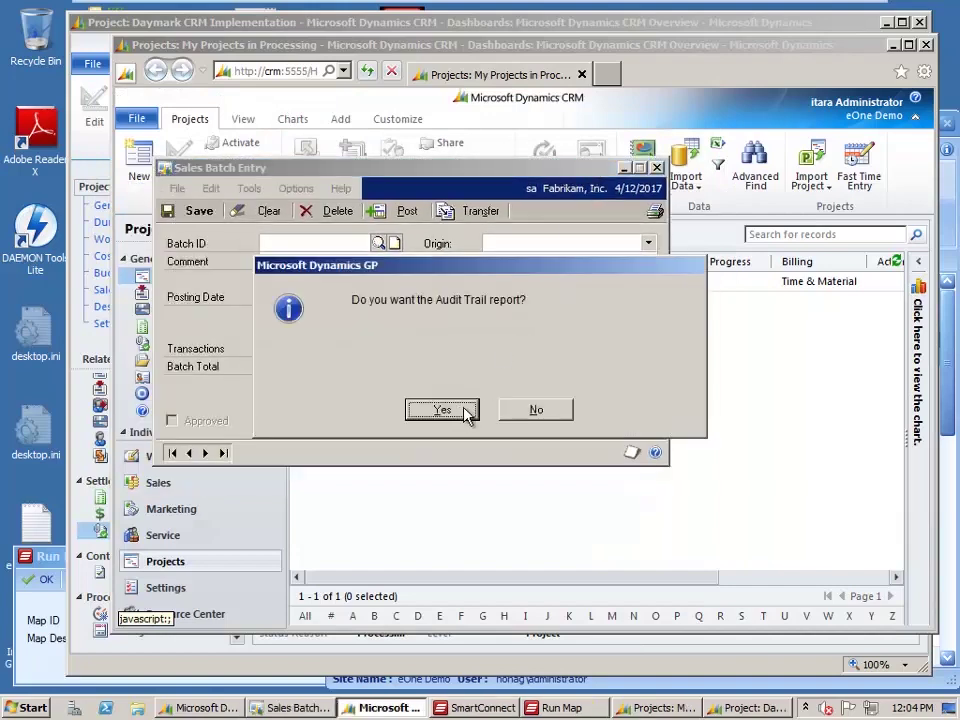
{"action": "left_click", "coordinate": [540, 415]}
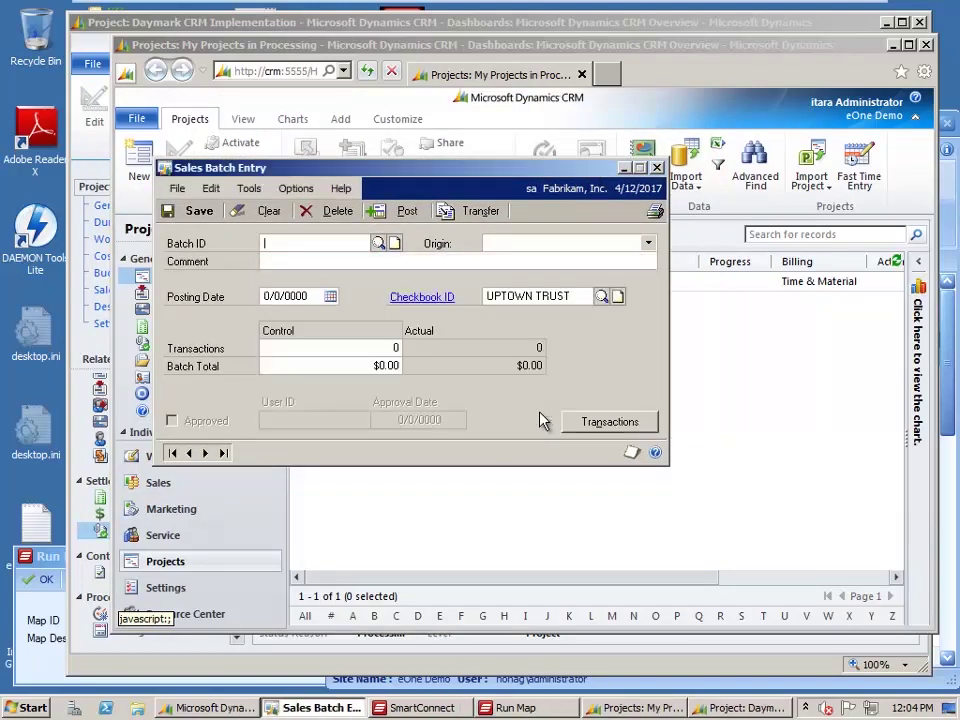
{"action": "left_click", "coordinate": [658, 170]}
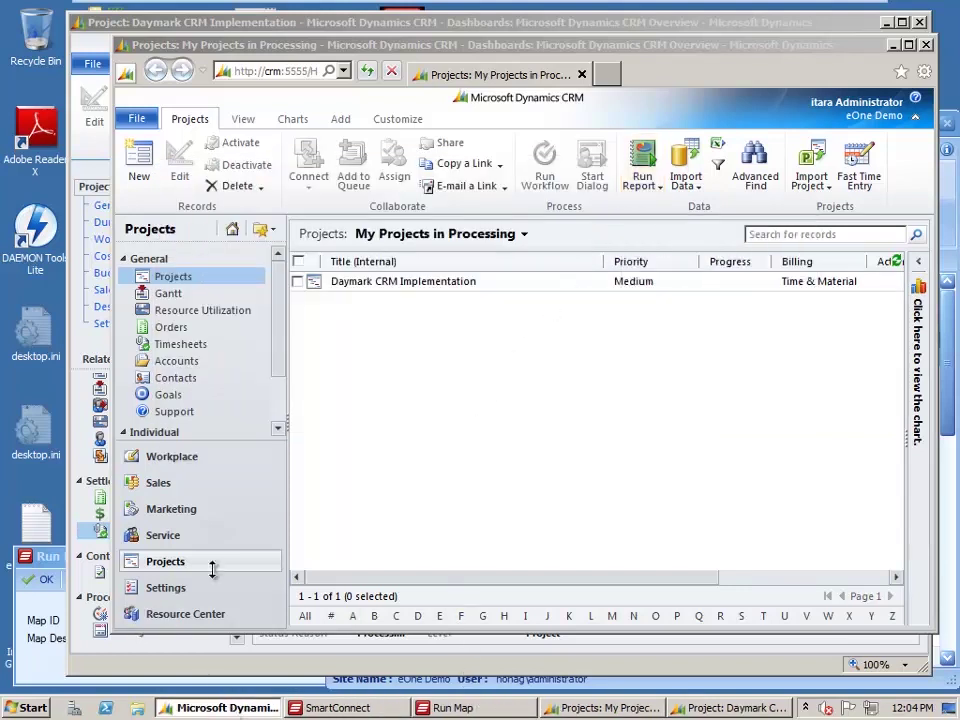
Switch to SmartConnect, run the CRM_INVOICE_CH map, and dismiss the progress window when the run is done
{"action": "left_click", "coordinate": [50, 567]}
{"action": "left_click", "coordinate": [308, 707]}
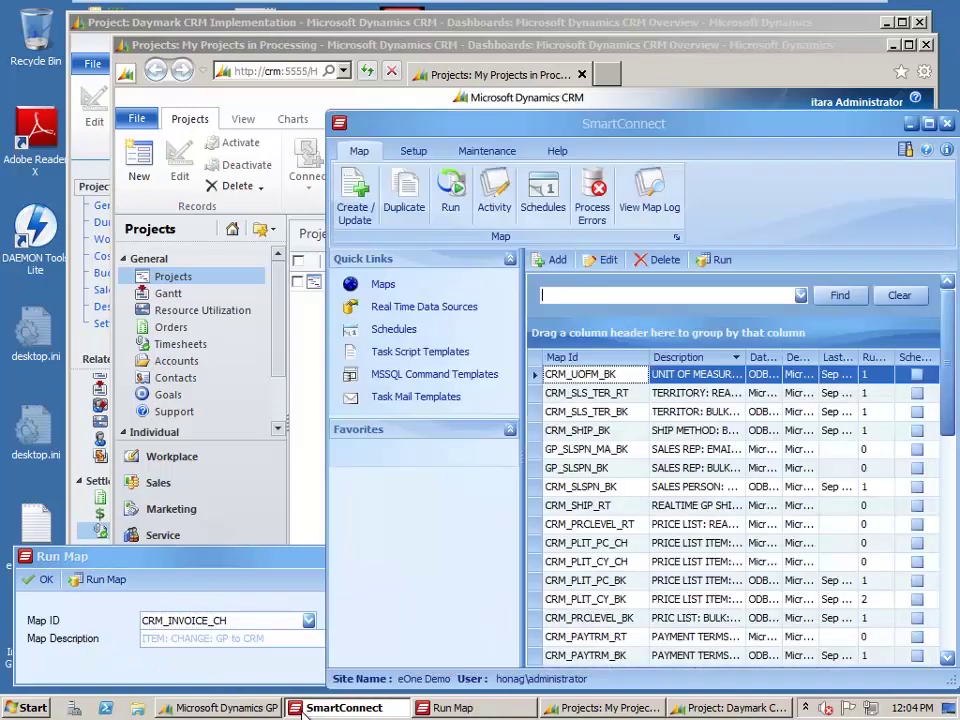
{"action": "left_click", "coordinate": [452, 707]}
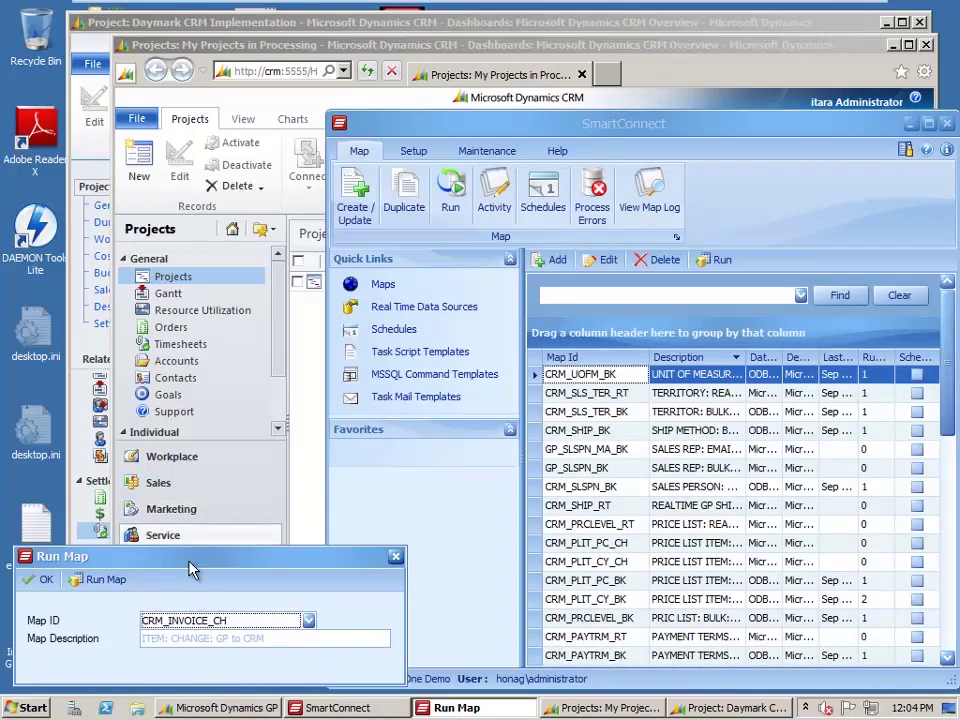
{"action": "left_click_drag", "start_coordinate": [192, 569], "coordinate": [225, 385]}
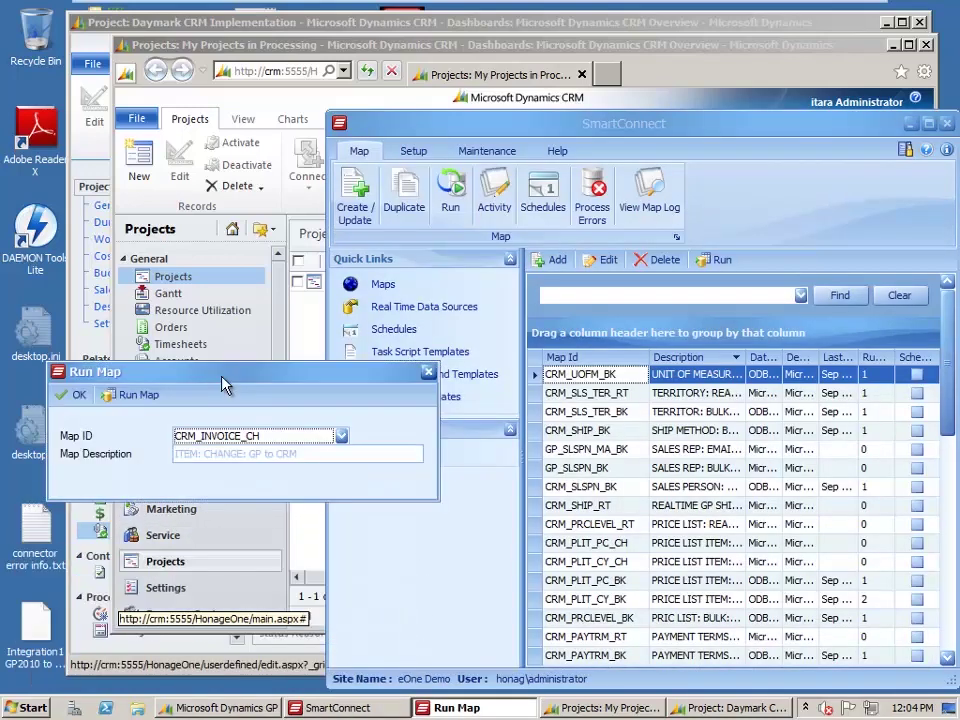
{"action": "left_click", "coordinate": [128, 398]}
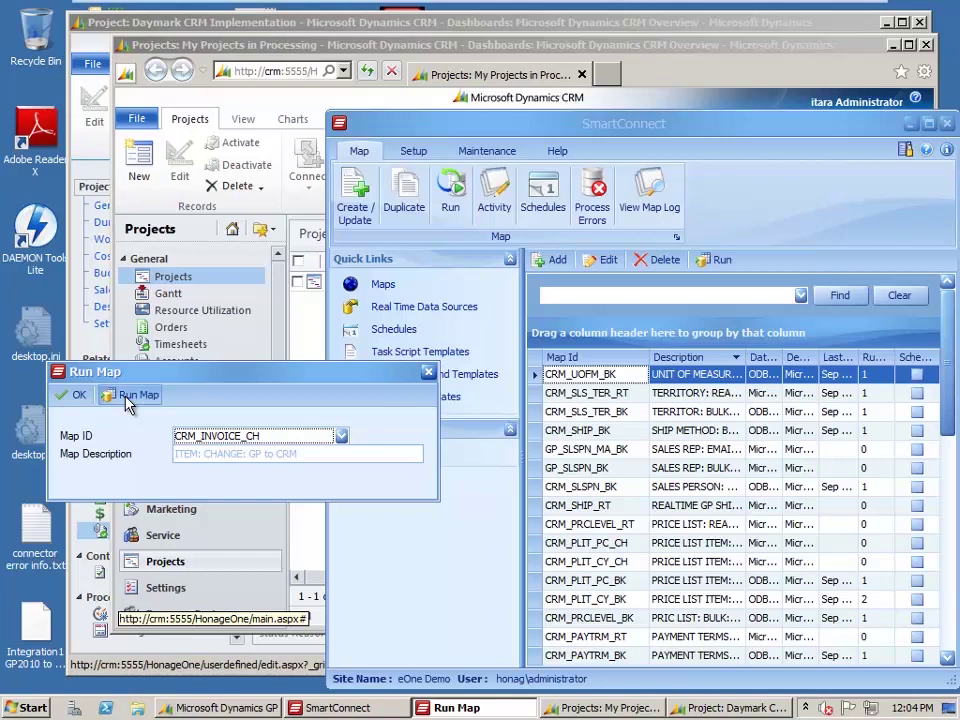
{"action": "left_click_drag", "start_coordinate": [268, 398], "coordinate": [298, 322]}
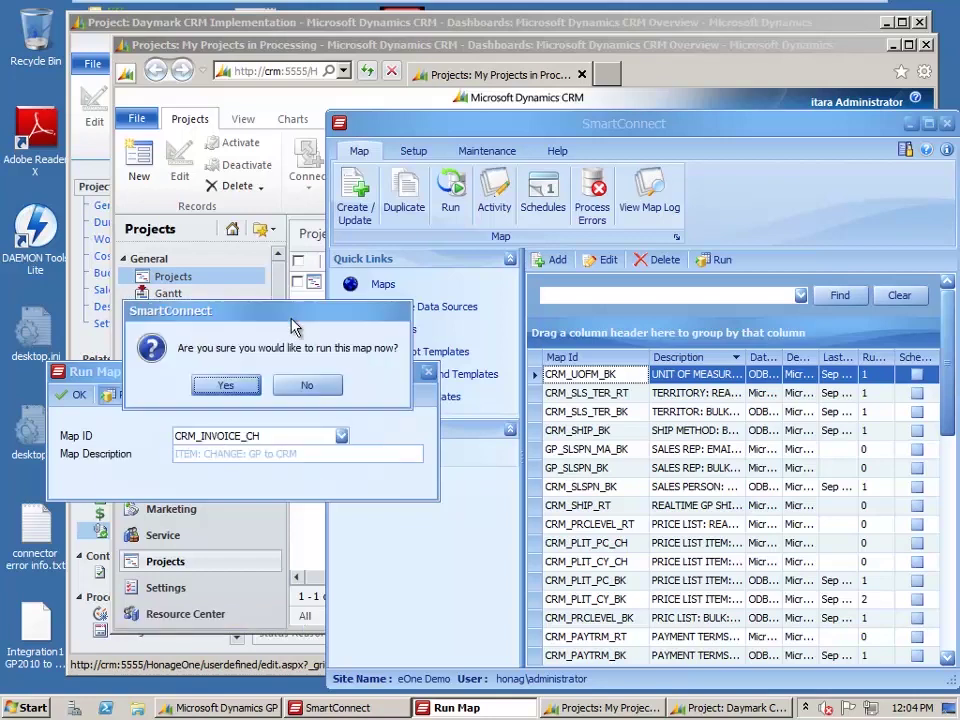
{"action": "left_click", "coordinate": [222, 388]}
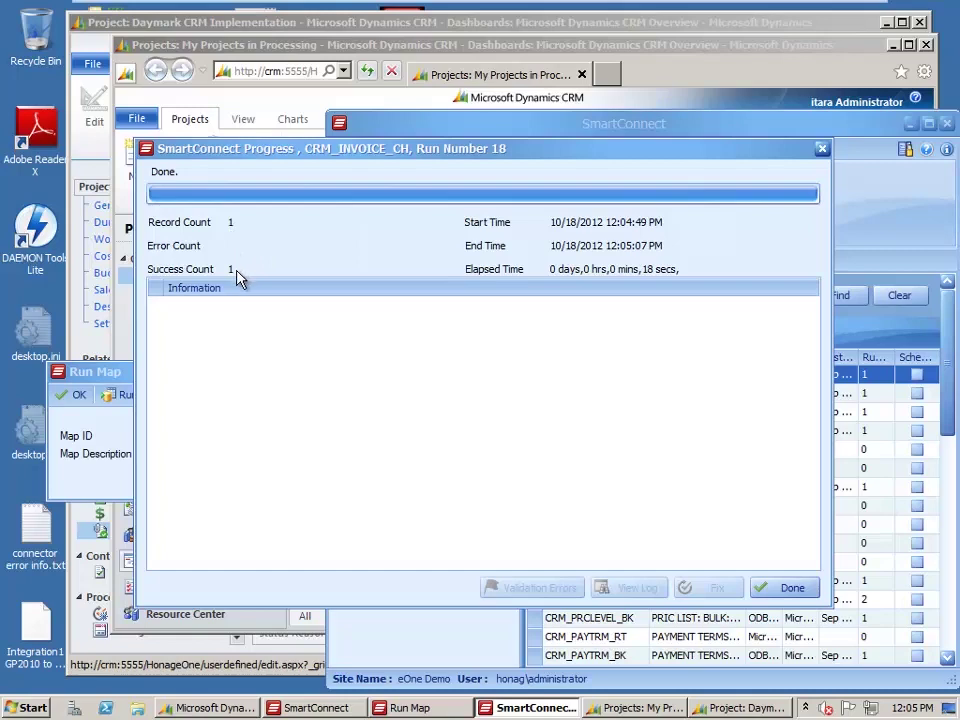
{"action": "left_click", "coordinate": [789, 590]}
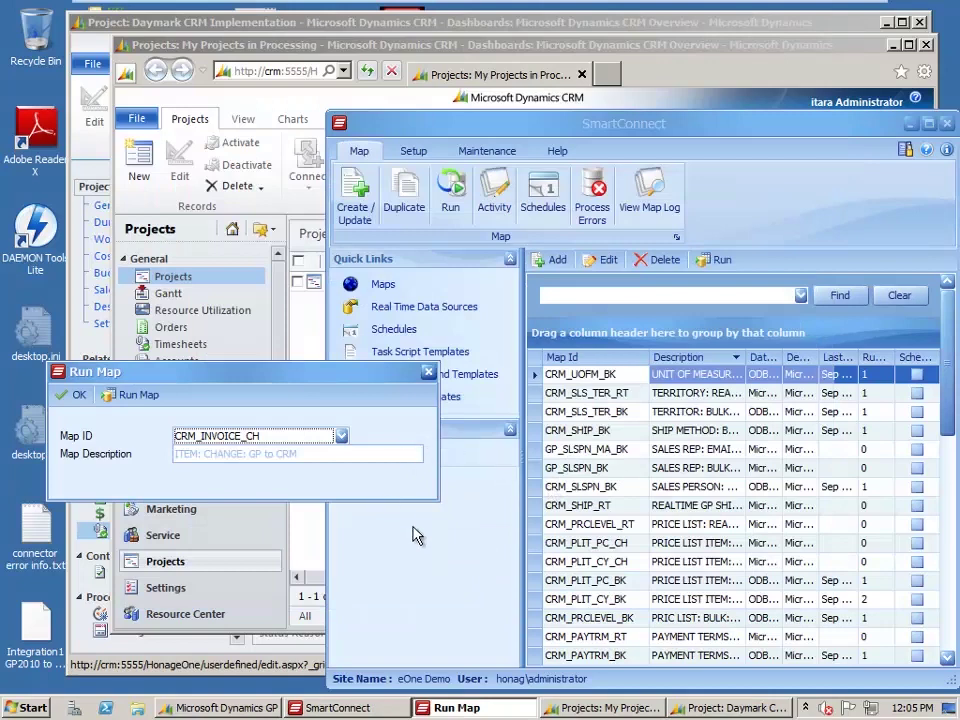
Switch to the Daymark CRM Implementation project in Dynamics CRM, refresh its timesheets, and open the timesheet's invoice to check its Status
{"action": "left_click", "coordinate": [720, 710]}
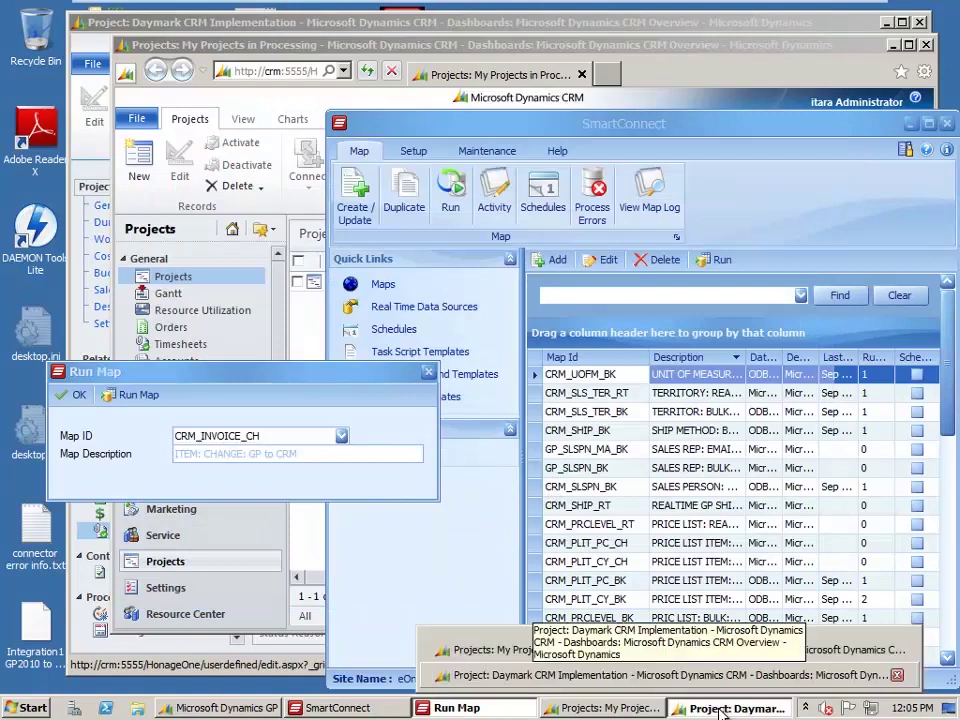
{"action": "left_click", "coordinate": [660, 675]}
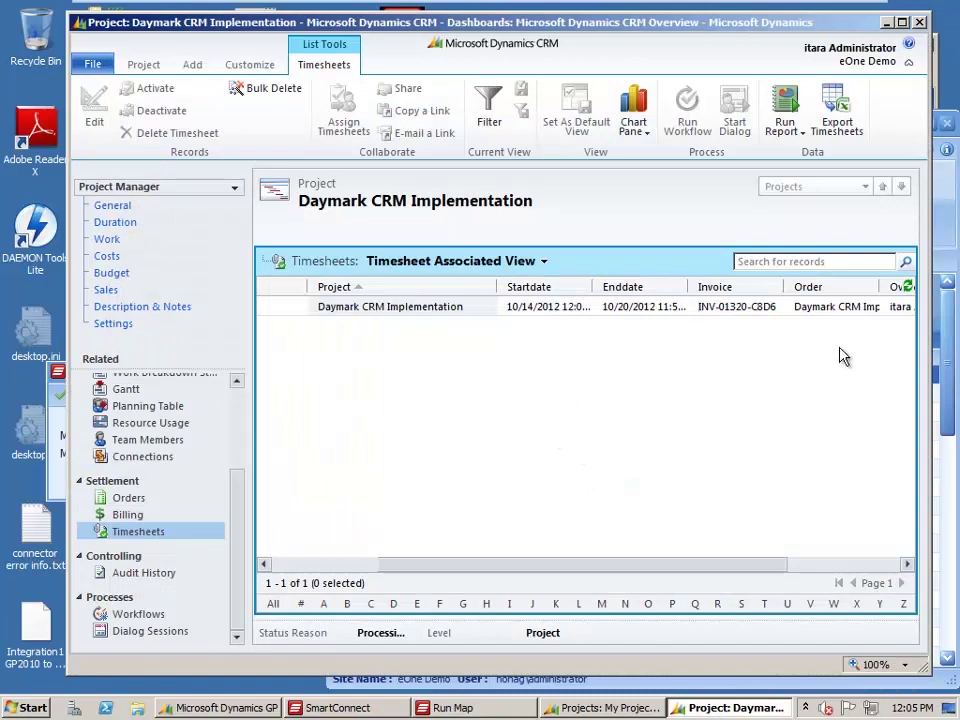
{"action": "left_click", "coordinate": [909, 289]}
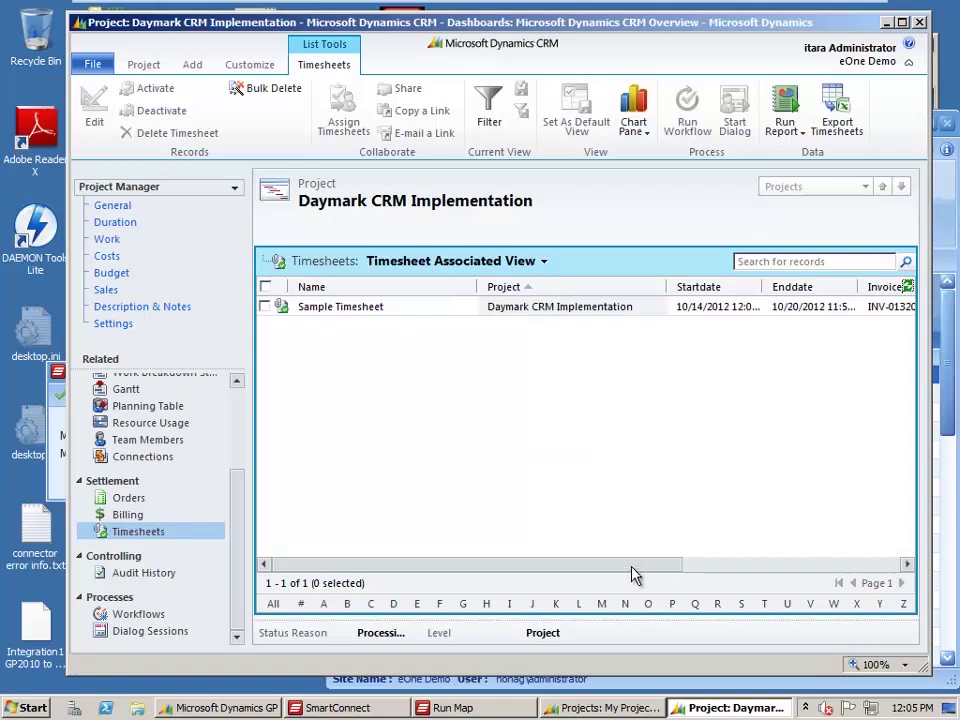
{"action": "left_click_drag", "start_coordinate": [635, 572], "coordinate": [744, 568]}
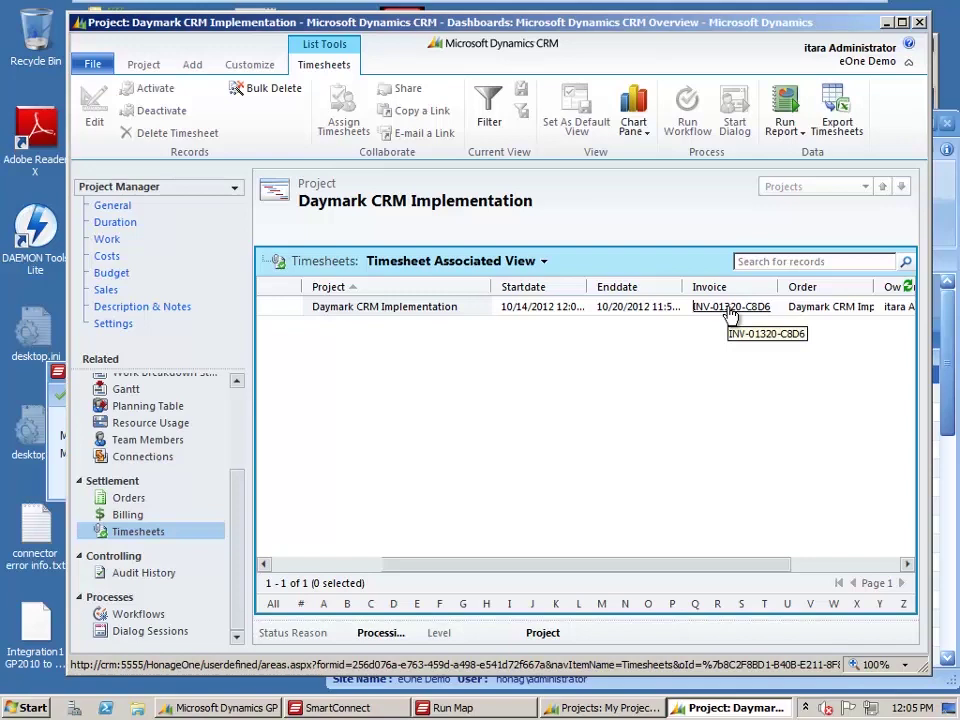
{"action": "left_click", "coordinate": [731, 307]}
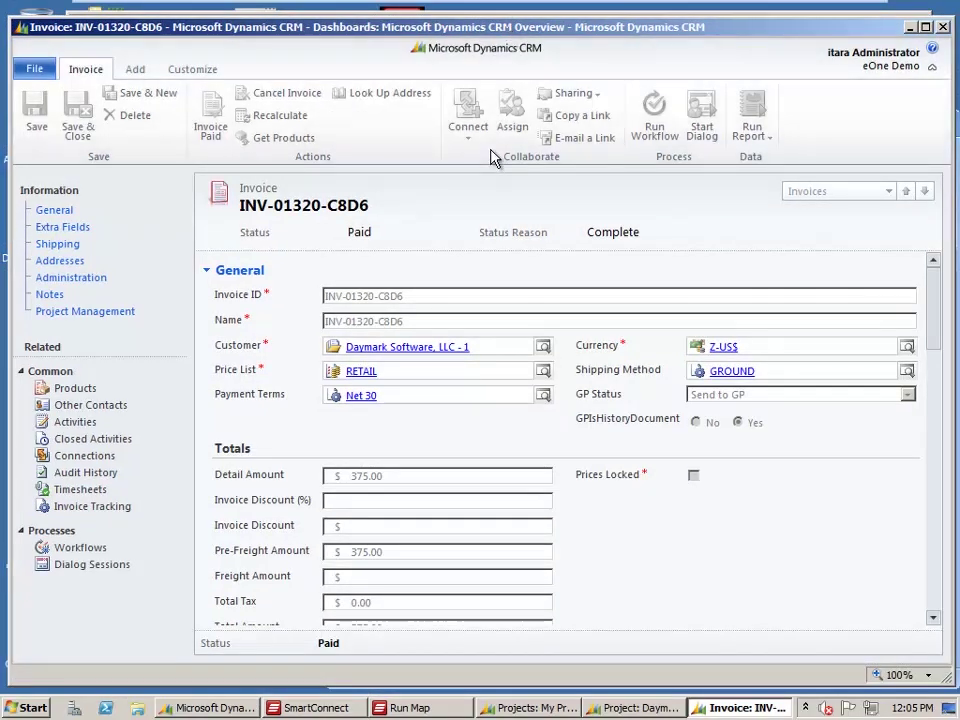
{"action": "left_click_drag", "start_coordinate": [341, 236], "coordinate": [368, 240]}
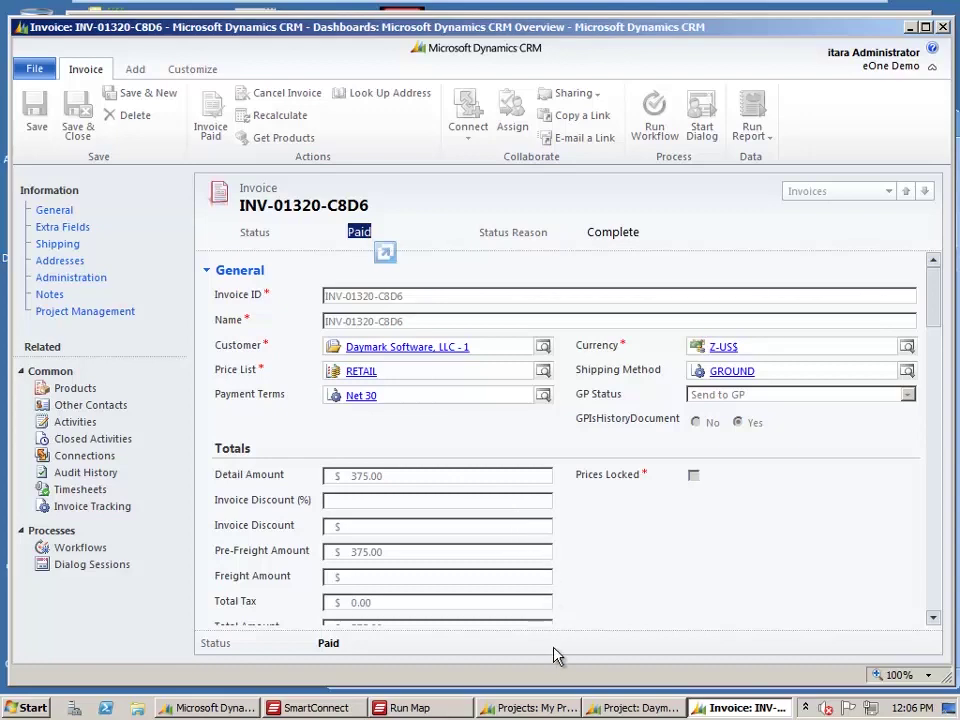
{"action": "mouse_move", "coordinate": [603, 706]}
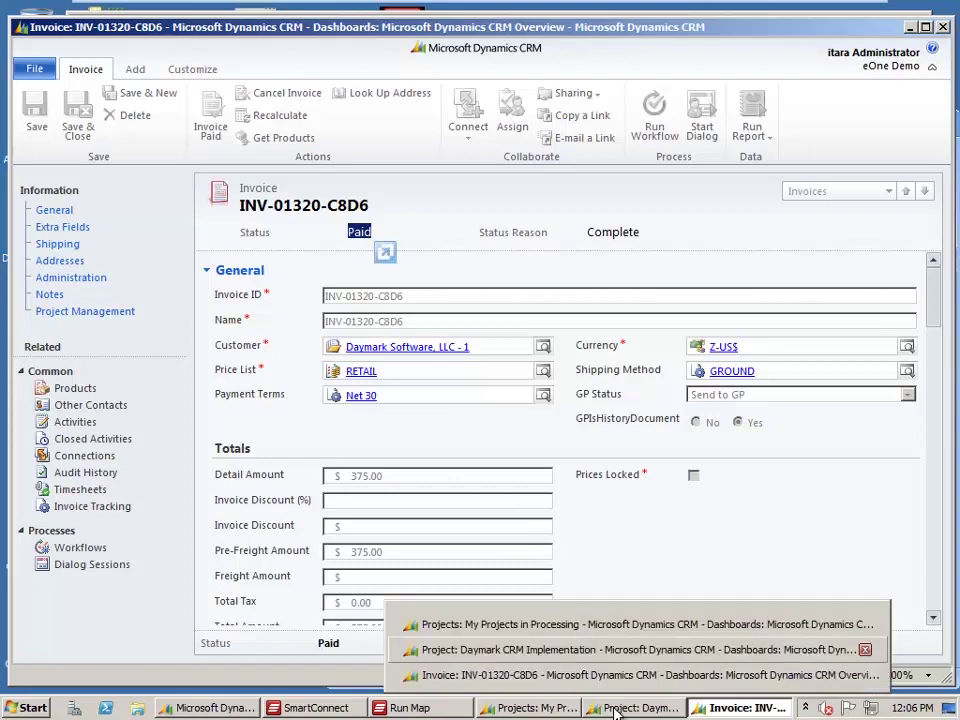
Open the Processes list in the CRM system settings from the main Projects window
{"action": "left_click", "coordinate": [541, 708]}
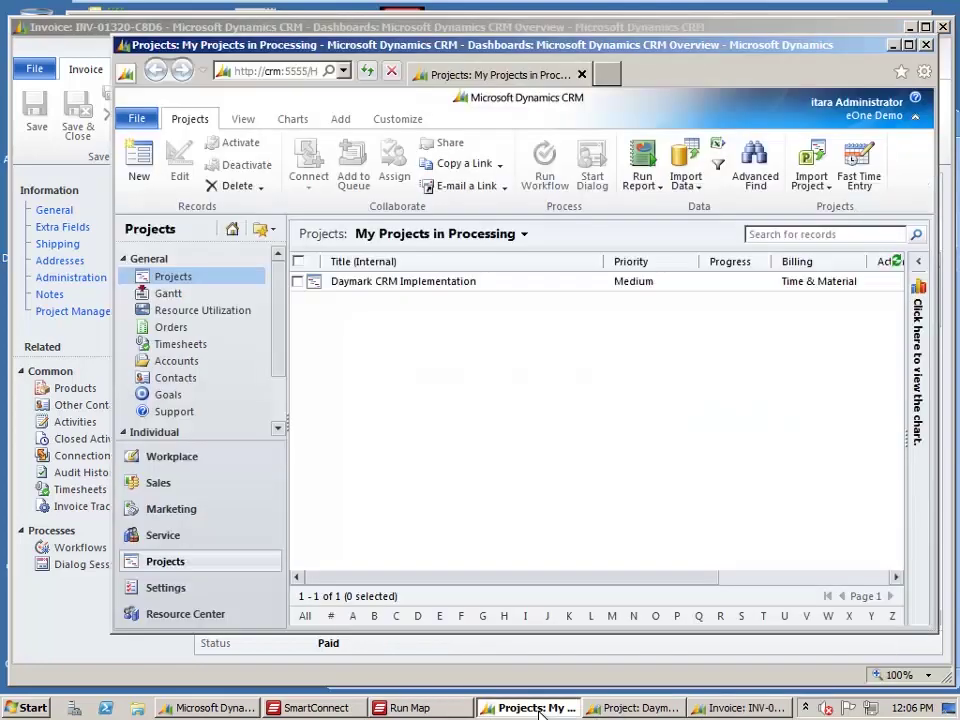
{"action": "left_click", "coordinate": [336, 29]}
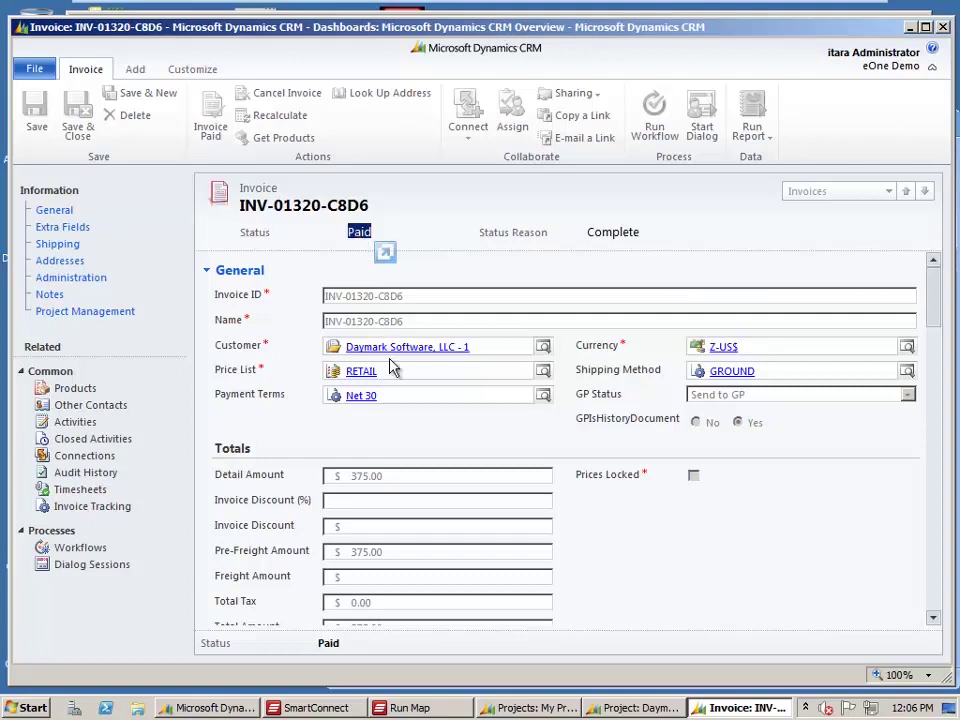
{"action": "left_click", "coordinate": [510, 713]}
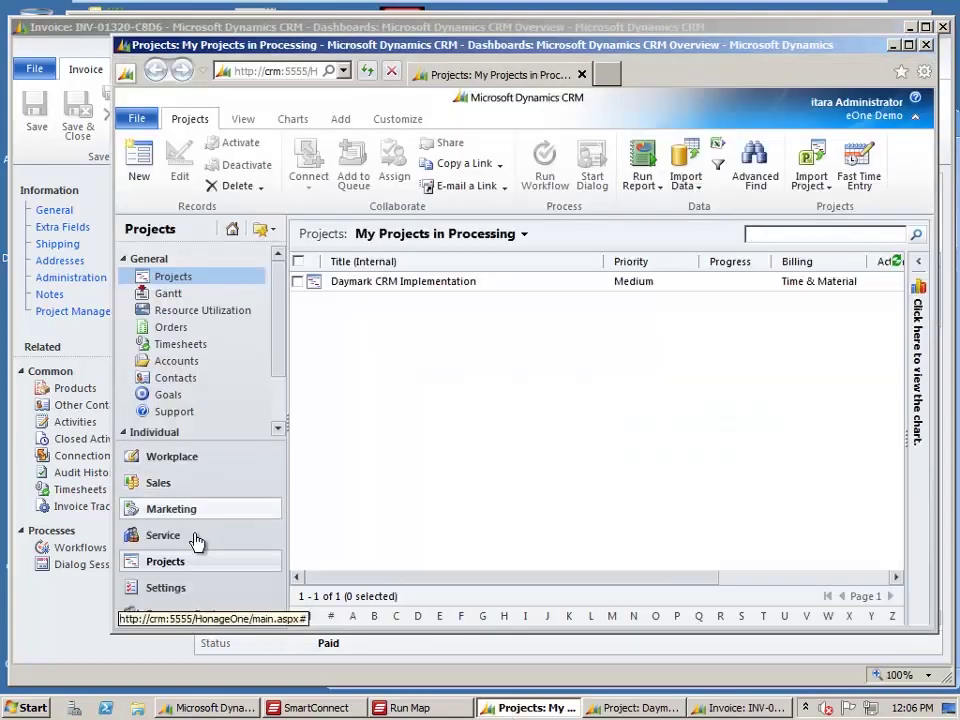
{"action": "left_click", "coordinate": [166, 588]}
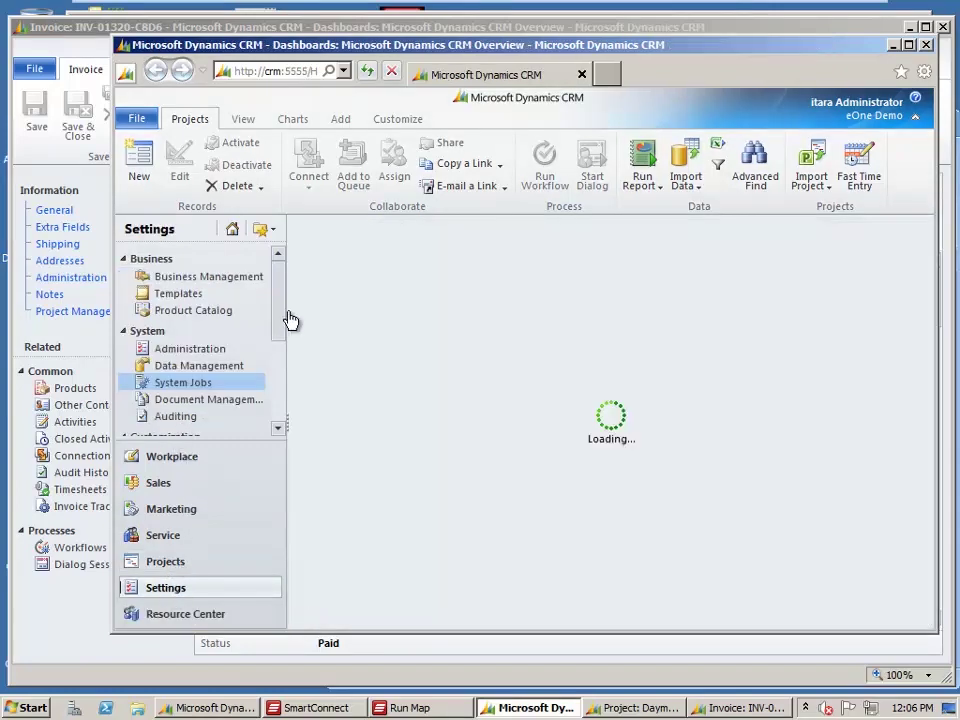
{"action": "left_click_drag", "start_coordinate": [281, 316], "coordinate": [283, 362]}
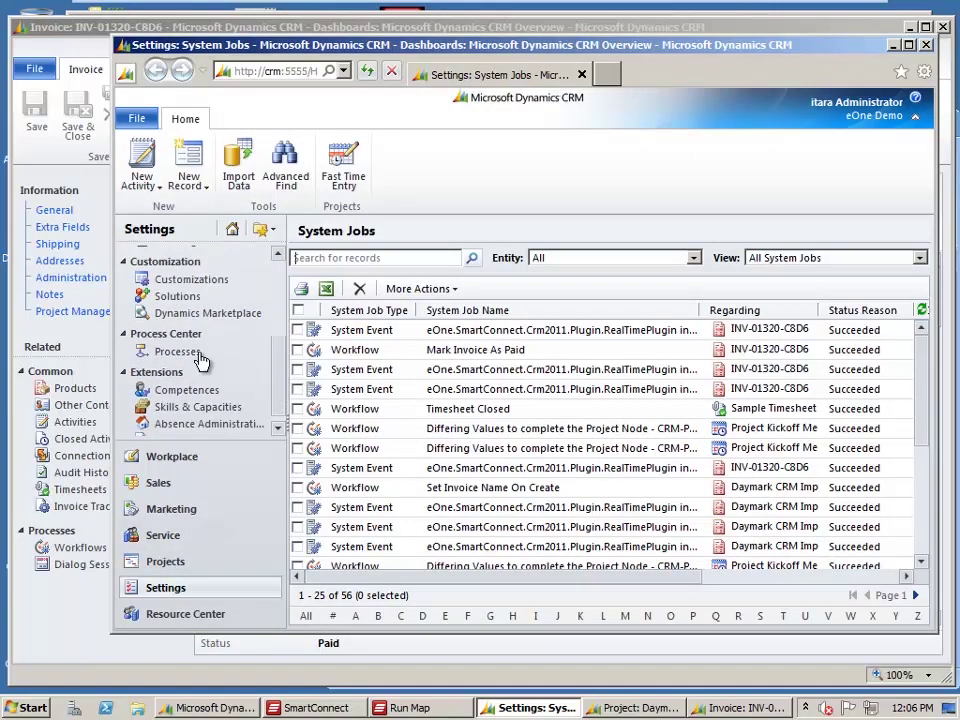
{"action": "left_click", "coordinate": [163, 354]}
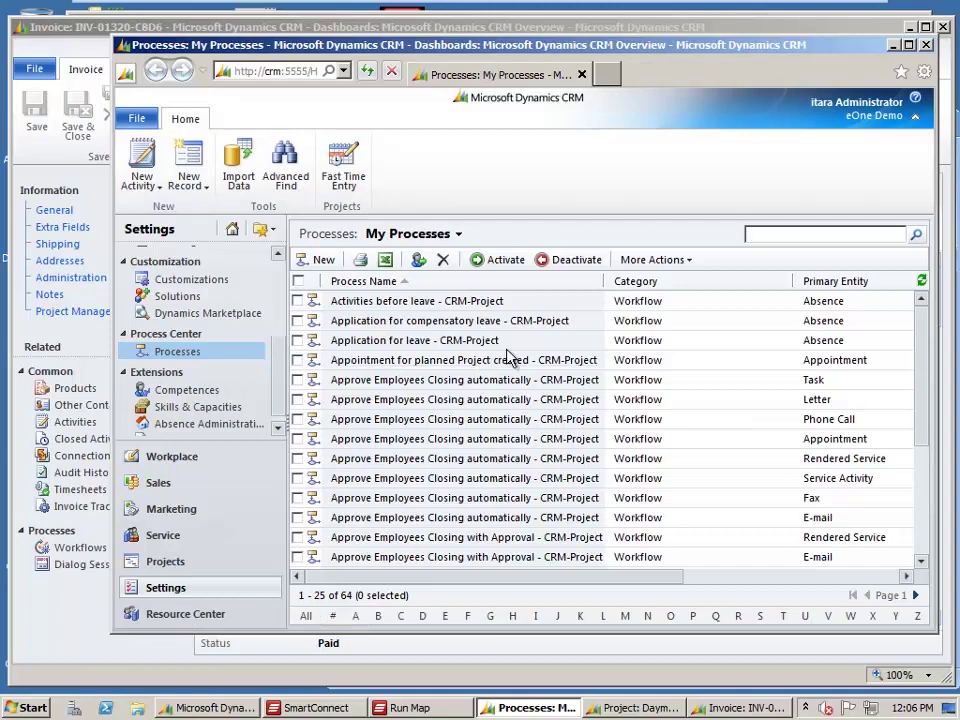
Sort the processes by Primary Entity and locate the Invoice workflows on the second page
{"action": "left_click", "coordinate": [867, 284]}
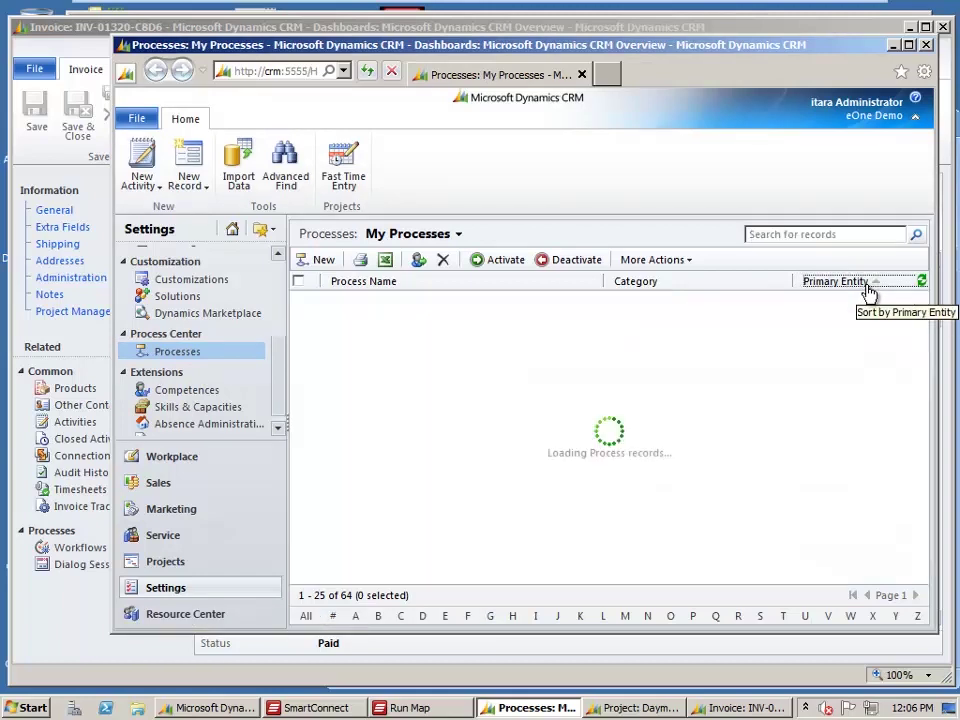
{"action": "left_click_drag", "start_coordinate": [921, 331], "coordinate": [915, 446]}
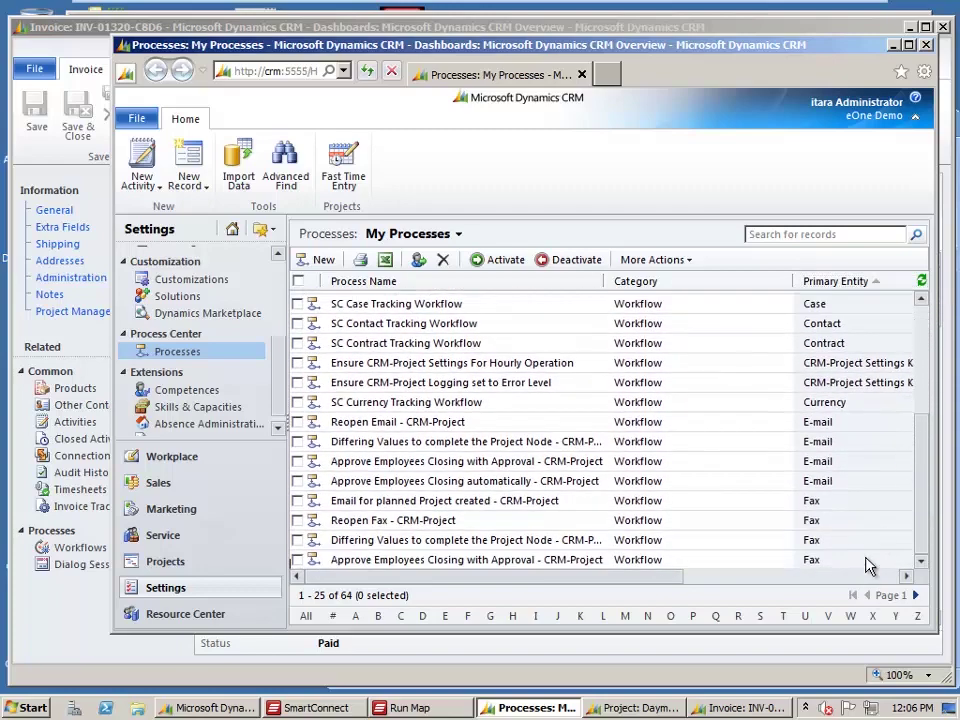
{"action": "left_click", "coordinate": [916, 596]}
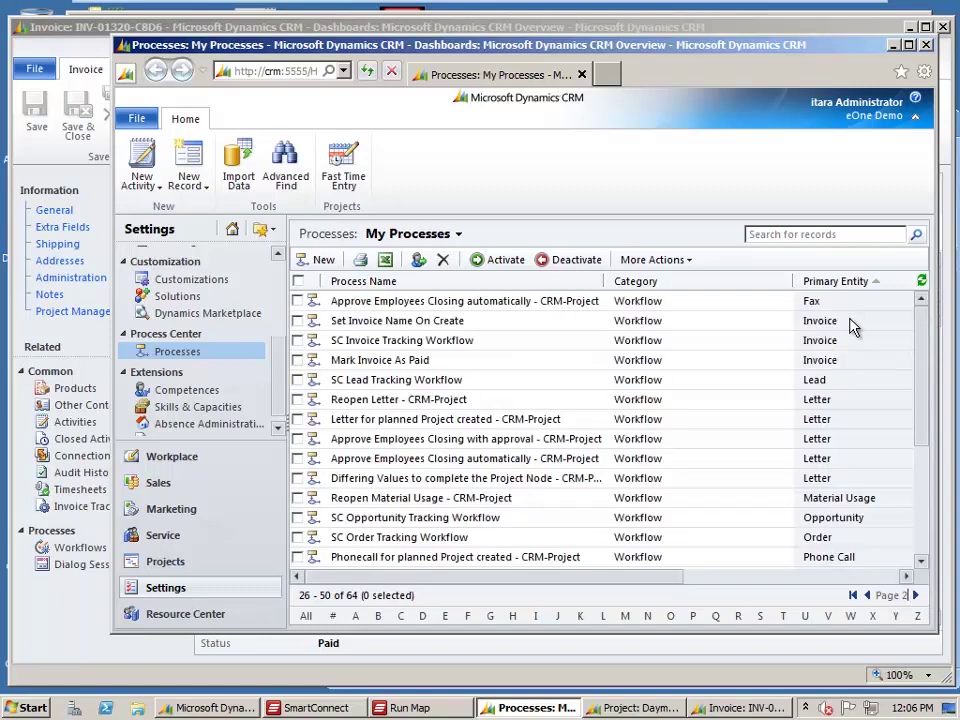
{"action": "left_click", "coordinate": [853, 322]}
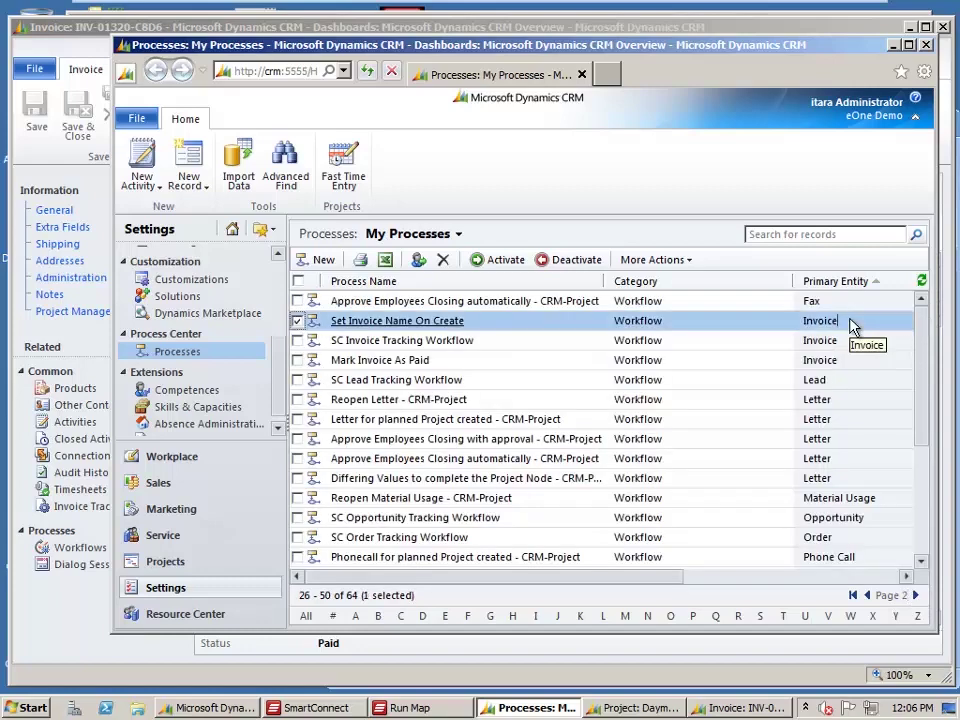
{"action": "left_click", "coordinate": [490, 350]}
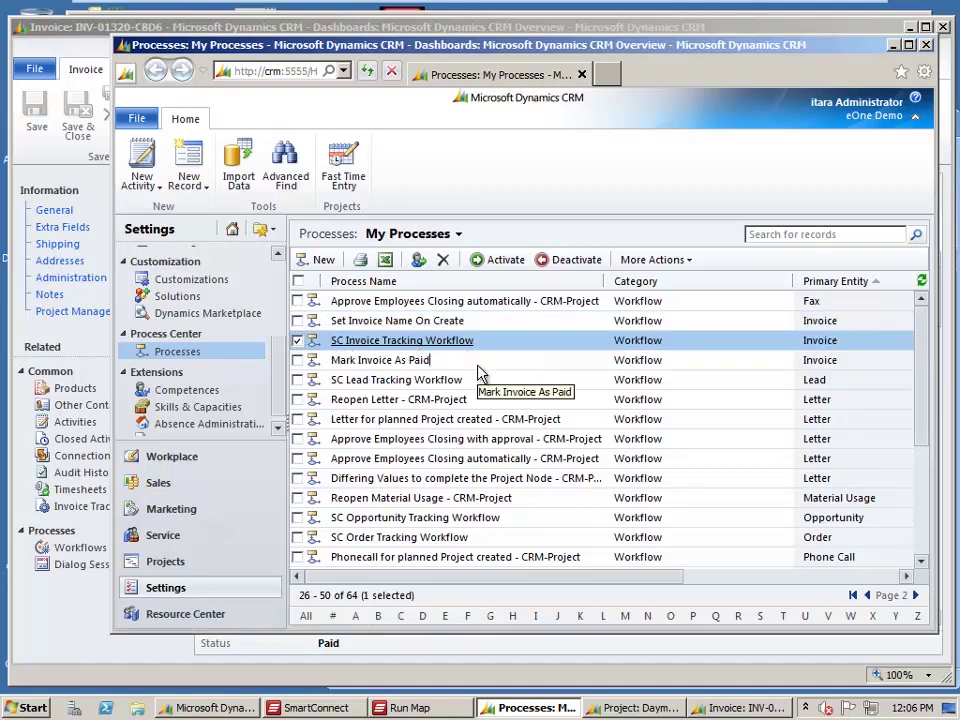
Open the Mark Invoice As Paid process and resize and reposition its window to review its trigger and conditions
{"action": "left_click", "coordinate": [396, 363]}
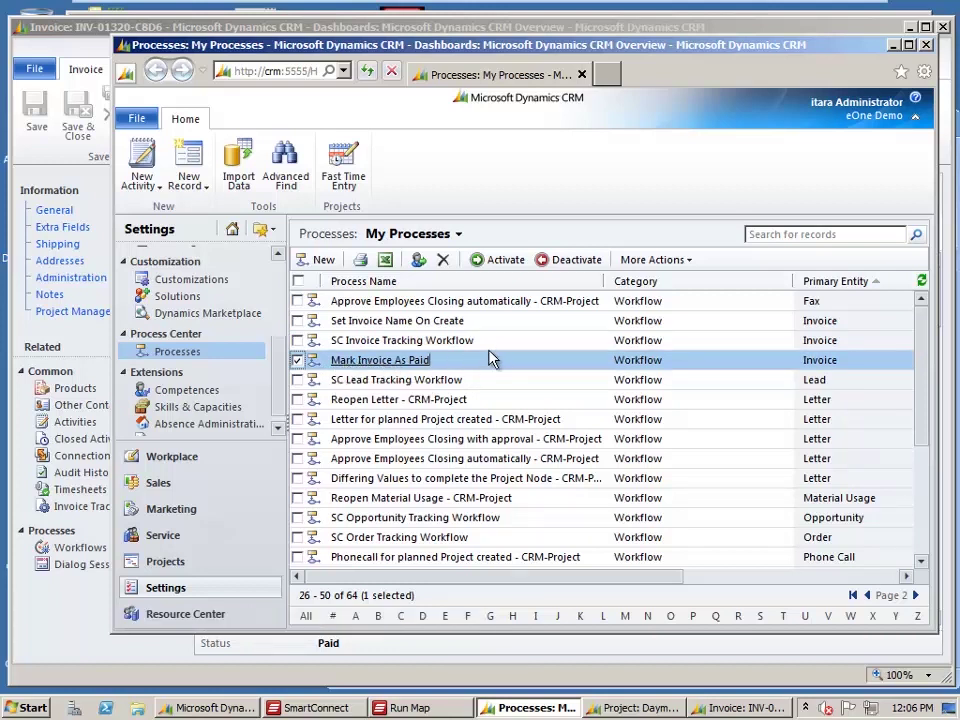
{"action": "left_click", "coordinate": [411, 366]}
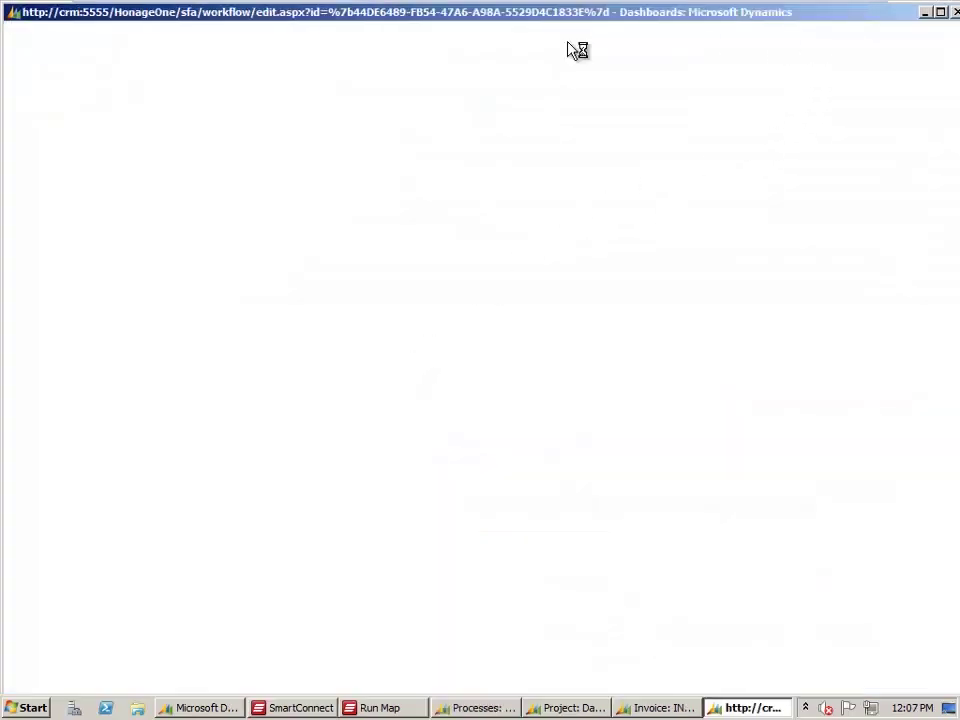
{"action": "left_click_drag", "start_coordinate": [4, 4], "coordinate": [230, 100]}
{"action": "left_click_drag", "start_coordinate": [352, 108], "coordinate": [306, 32]}
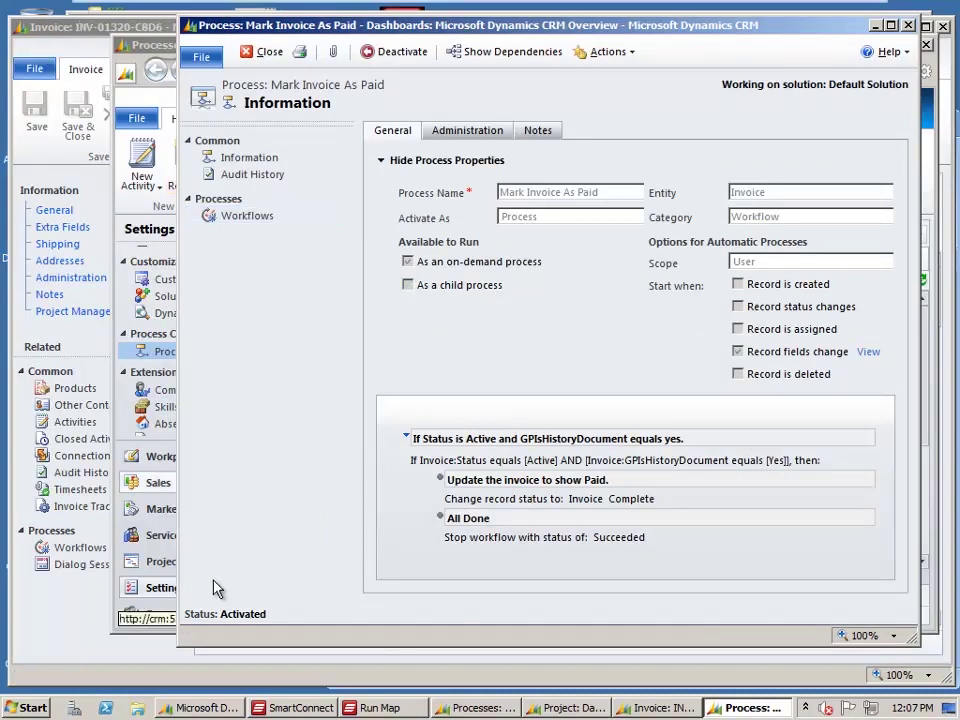
Return to the My Processes window, open Products from the Product Catalog settings, and enlarge the window
{"action": "left_click", "coordinate": [475, 710]}
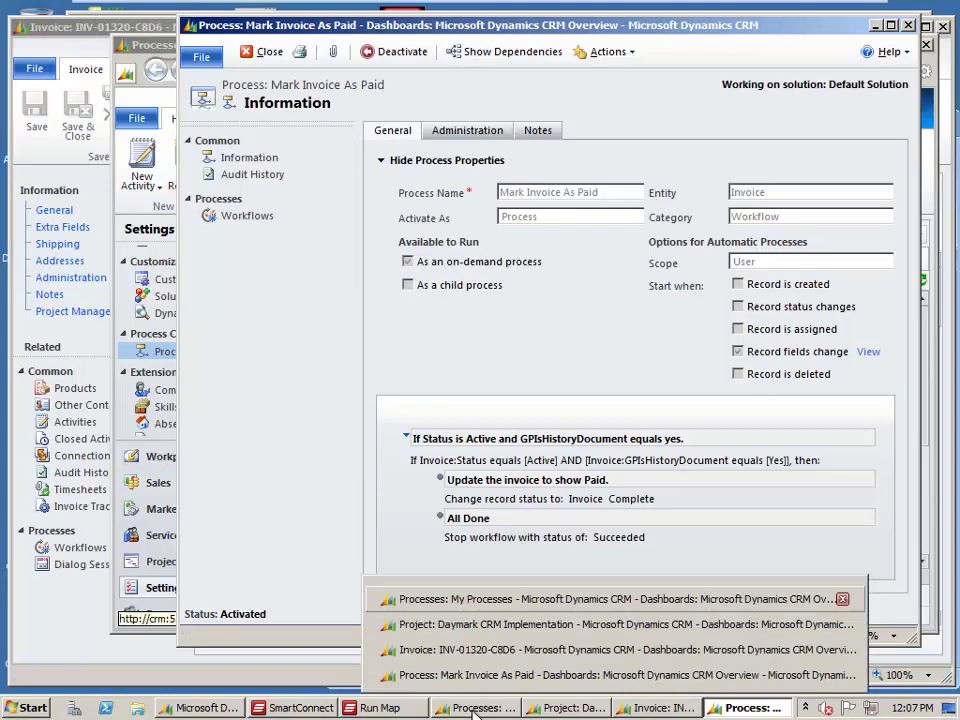
{"action": "left_click", "coordinate": [480, 594]}
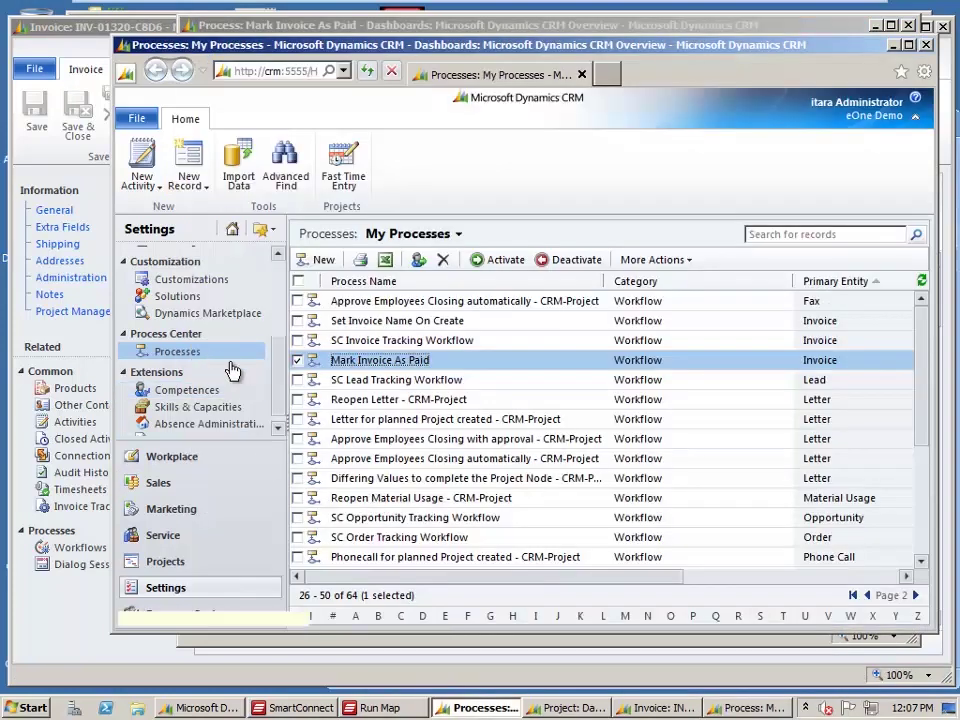
{"action": "scroll", "coordinate": [281, 355], "scroll_direction": "up", "scroll_amount": 2}
{"action": "scroll", "coordinate": [285, 330], "scroll_direction": "up", "scroll_amount": 3}
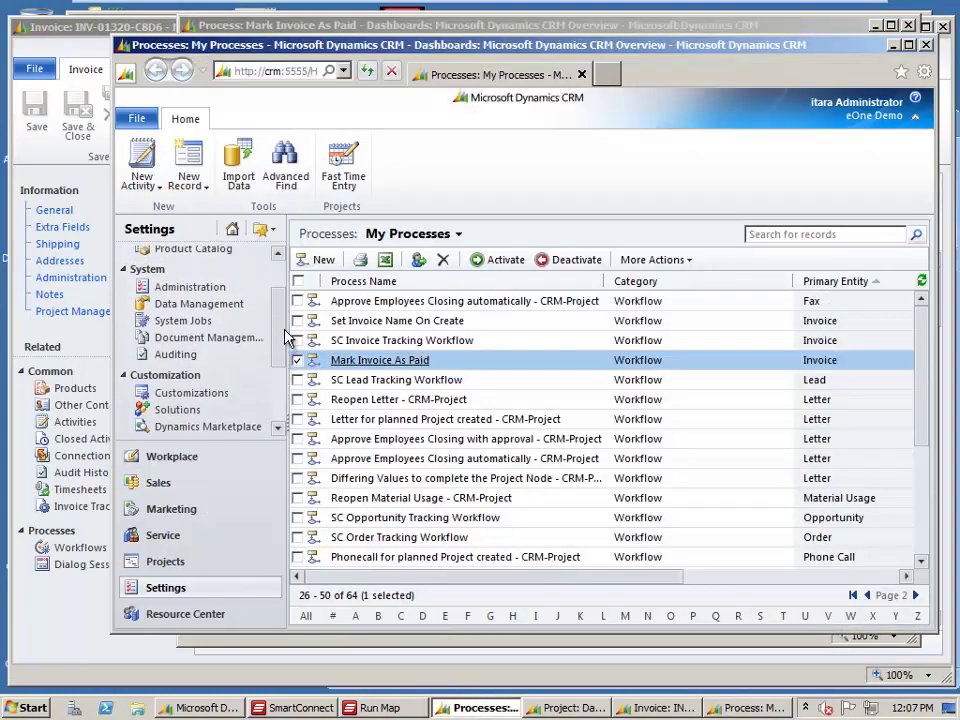
{"action": "left_click", "coordinate": [210, 298]}
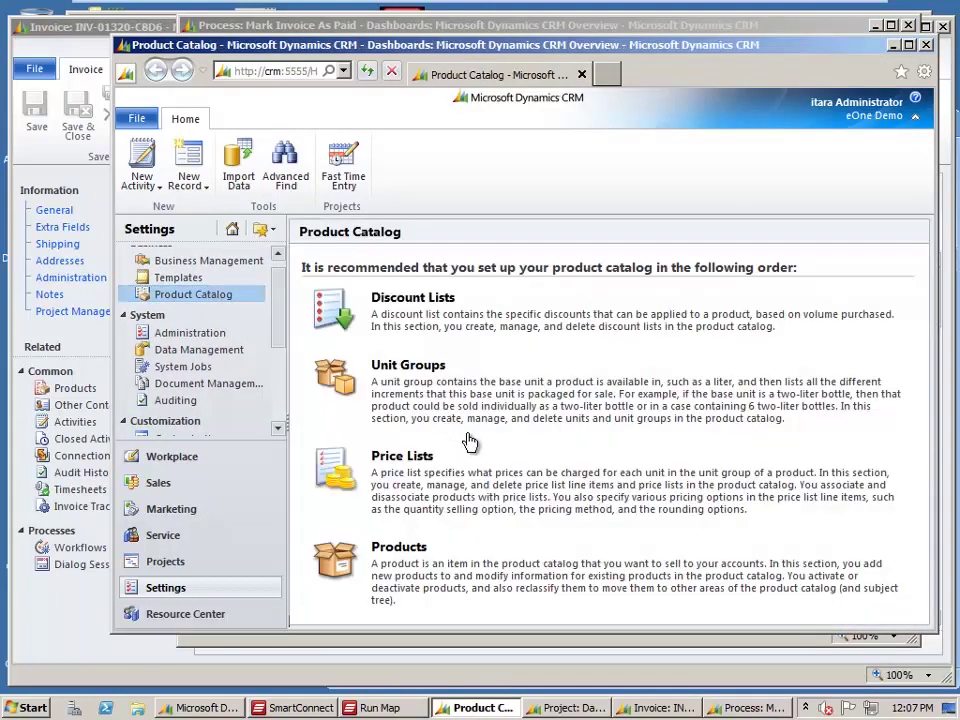
{"action": "left_click", "coordinate": [399, 547]}
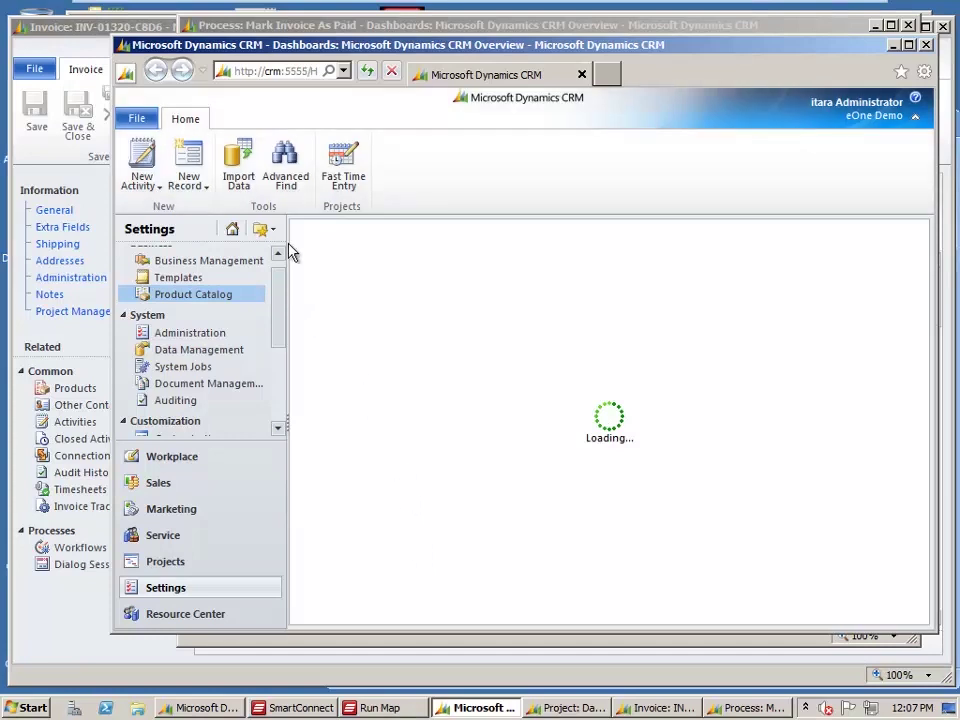
{"action": "left_click_drag", "start_coordinate": [113, 38], "coordinate": [56, 20]}
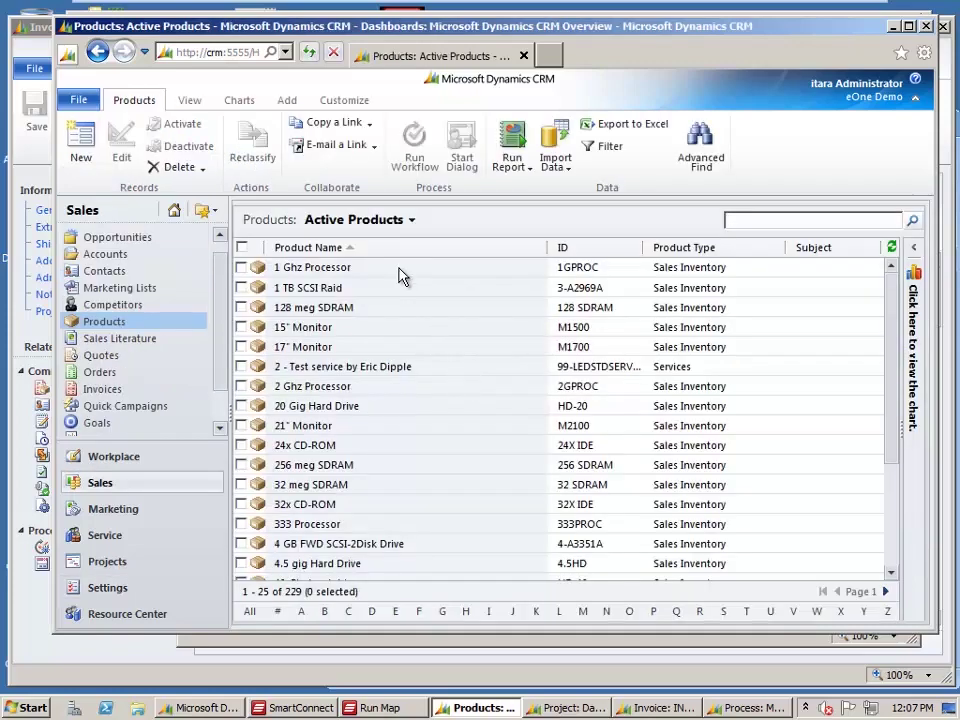
Sort the active products by Product Type in descending order and select all Services products from Assembly Labor to Service Plans - Equipment
{"action": "left_click", "coordinate": [697, 256]}
{"action": "scroll", "coordinate": [777, 356], "scroll_direction": "down", "scroll_amount": 1}
{"action": "scroll", "coordinate": [778, 365], "scroll_direction": "down", "scroll_amount": 3}
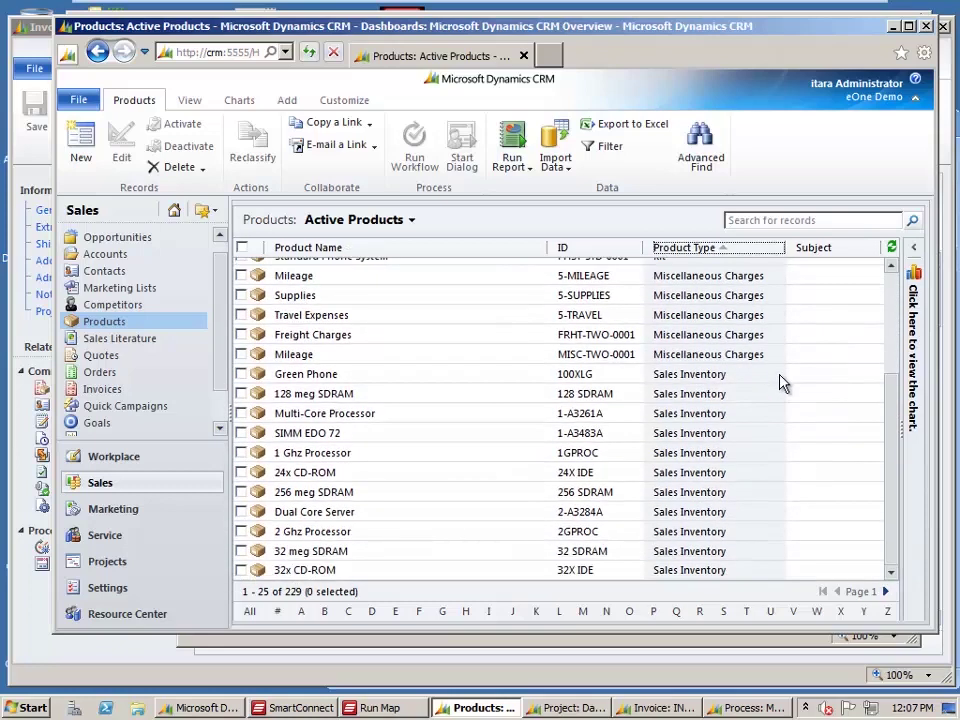
{"action": "left_click", "coordinate": [885, 592]}
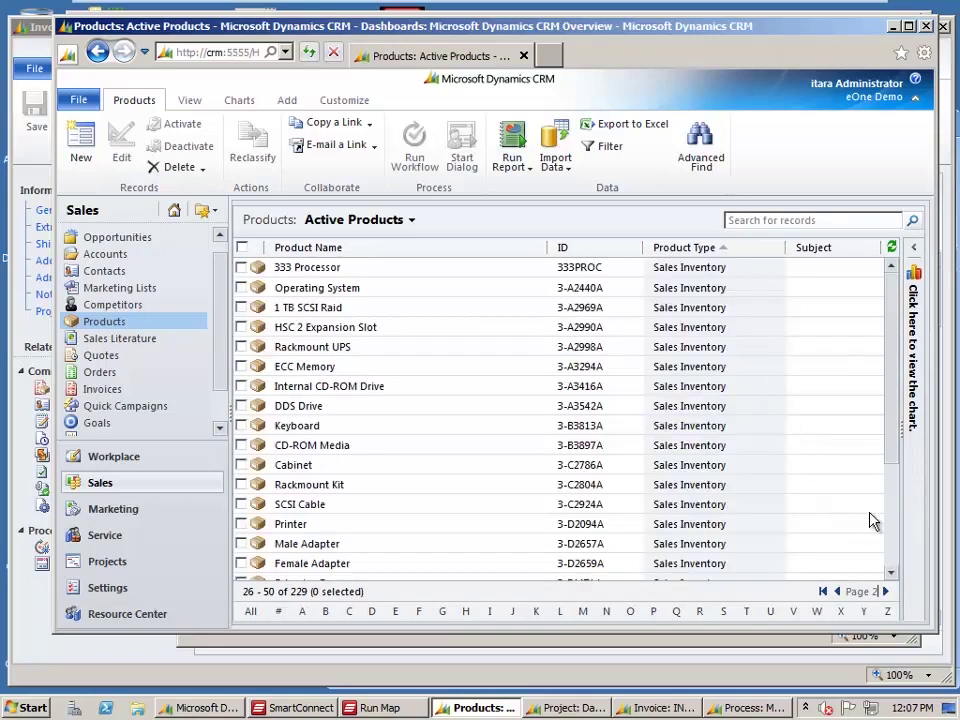
{"action": "left_click", "coordinate": [694, 250]}
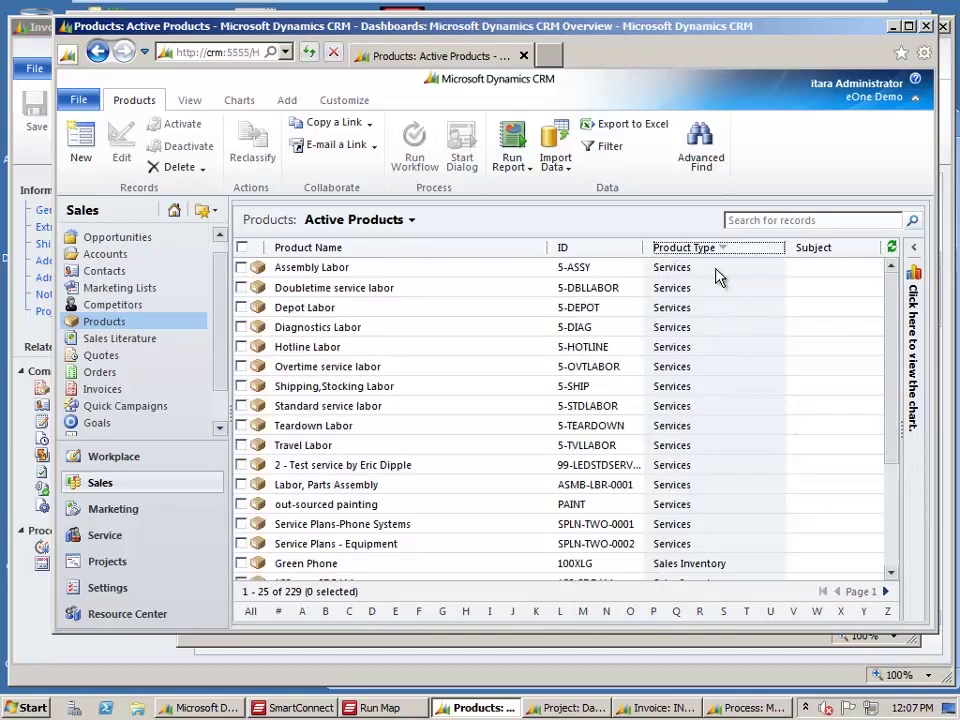
{"action": "left_click", "coordinate": [717, 275]}
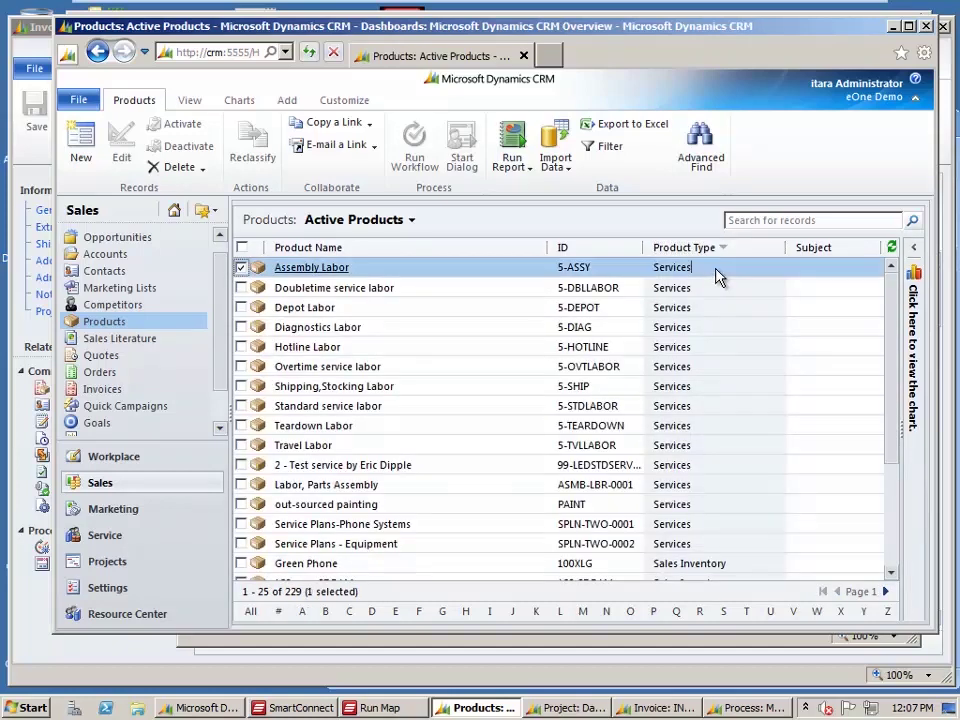
{"action": "left_click", "coordinate": [733, 545], "text": "shift"}
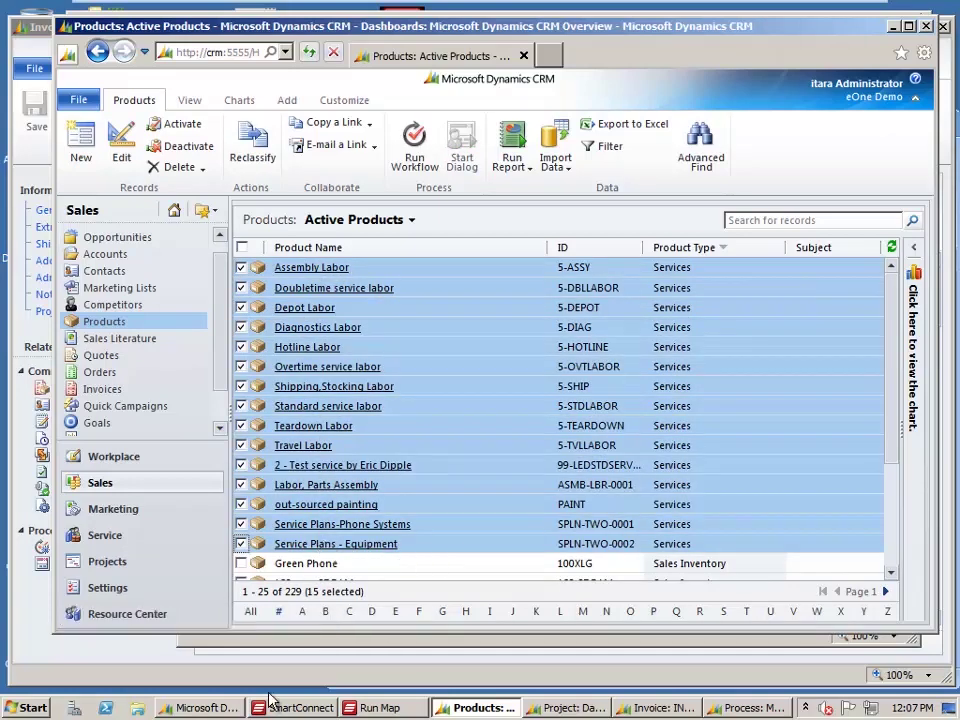
Switch to Microsoft Dynamics GP and look through the Purchasing and Sales areas
{"action": "left_click", "coordinate": [196, 707]}
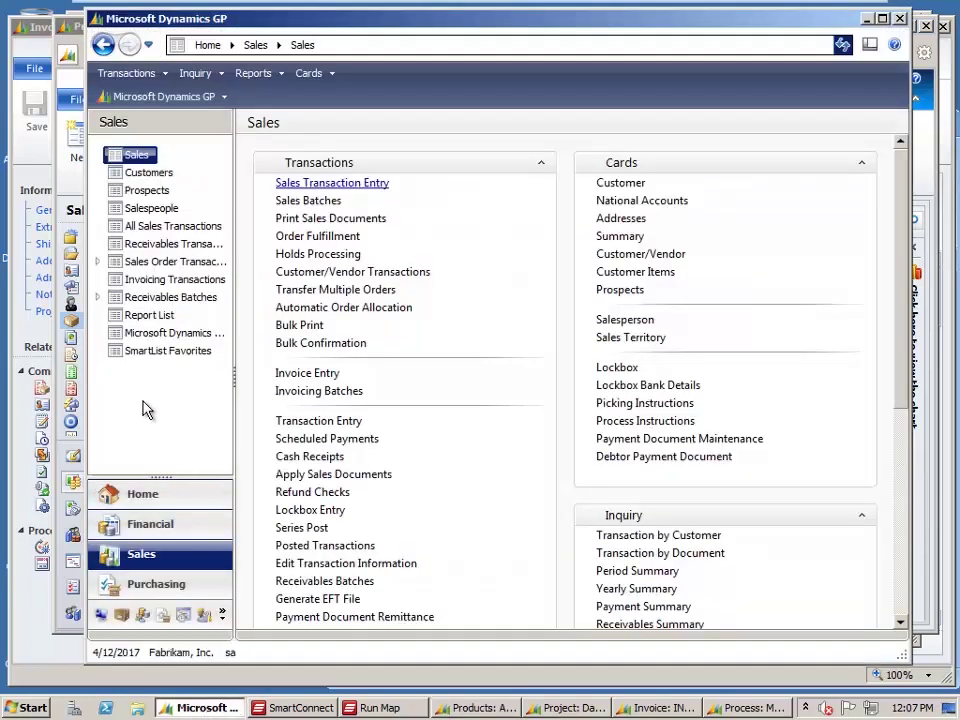
{"action": "left_click", "coordinate": [155, 587]}
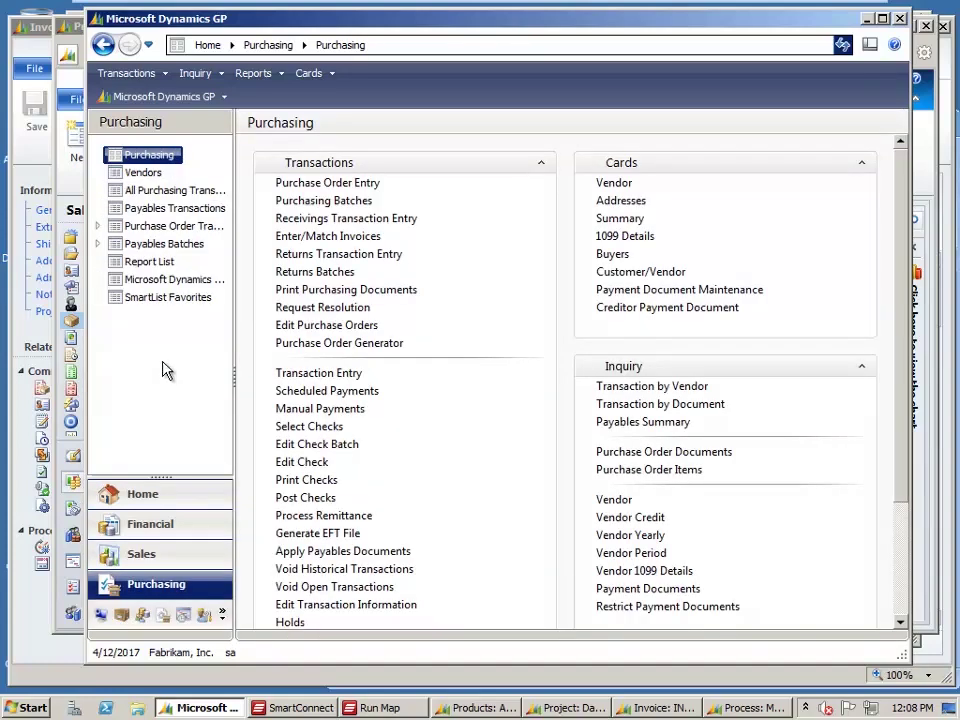
{"action": "left_click", "coordinate": [157, 556]}
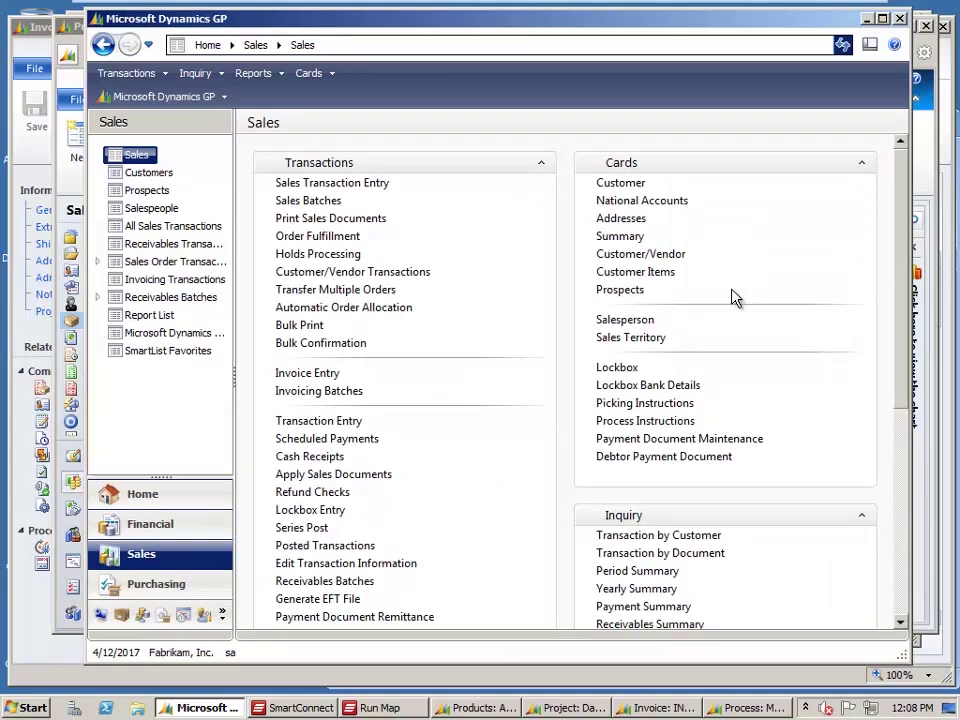
Open Customer Item Maintenance for sales, load the Aaron Fitz Electrical customer, and close the window without saving
{"action": "left_click", "coordinate": [320, 76]}
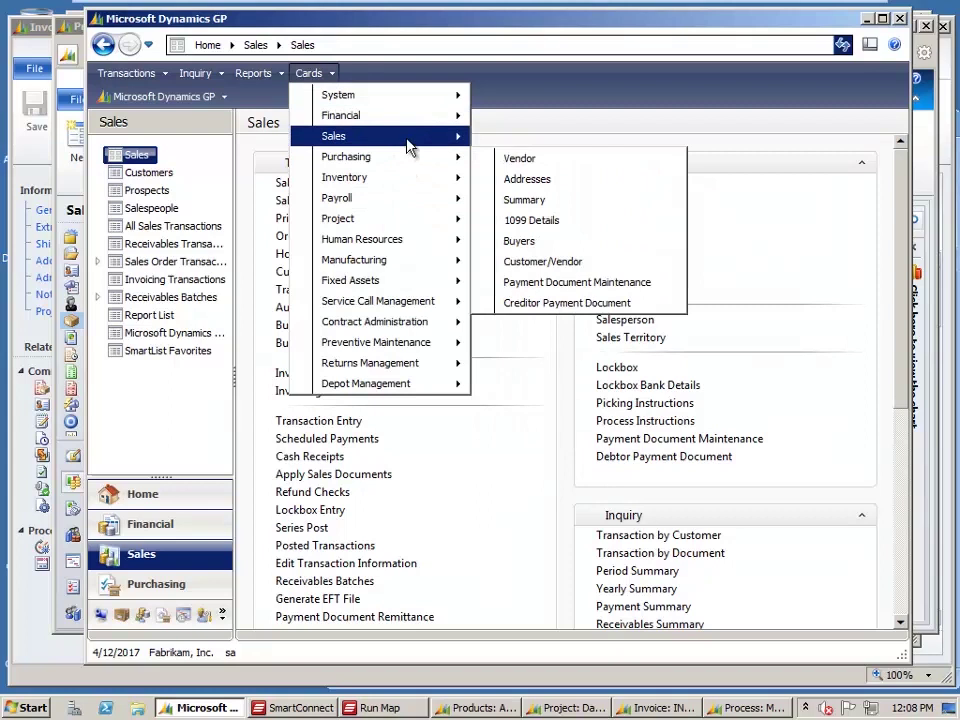
{"action": "mouse_move", "coordinate": [410, 147]}
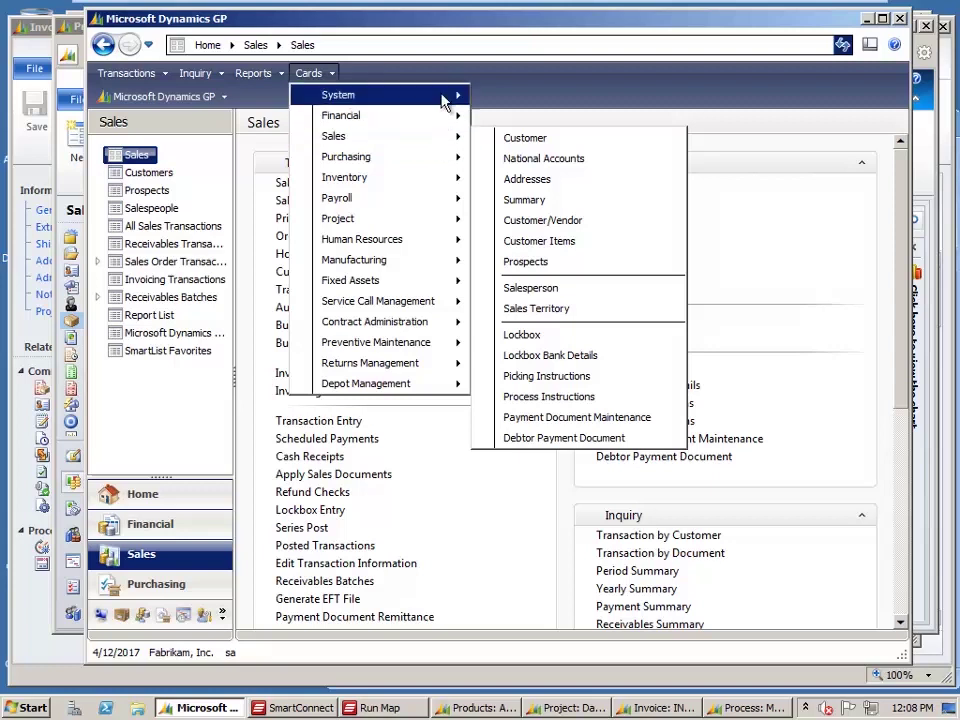
{"action": "mouse_move", "coordinate": [445, 103]}
{"action": "mouse_move", "coordinate": [438, 124]}
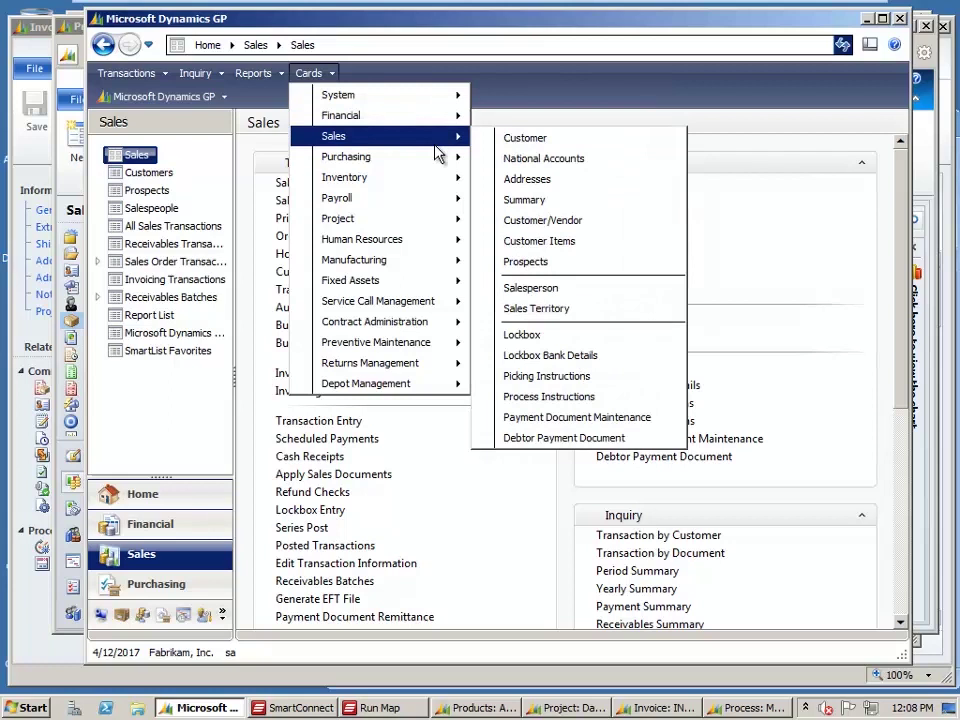
{"action": "left_click", "coordinate": [583, 247]}
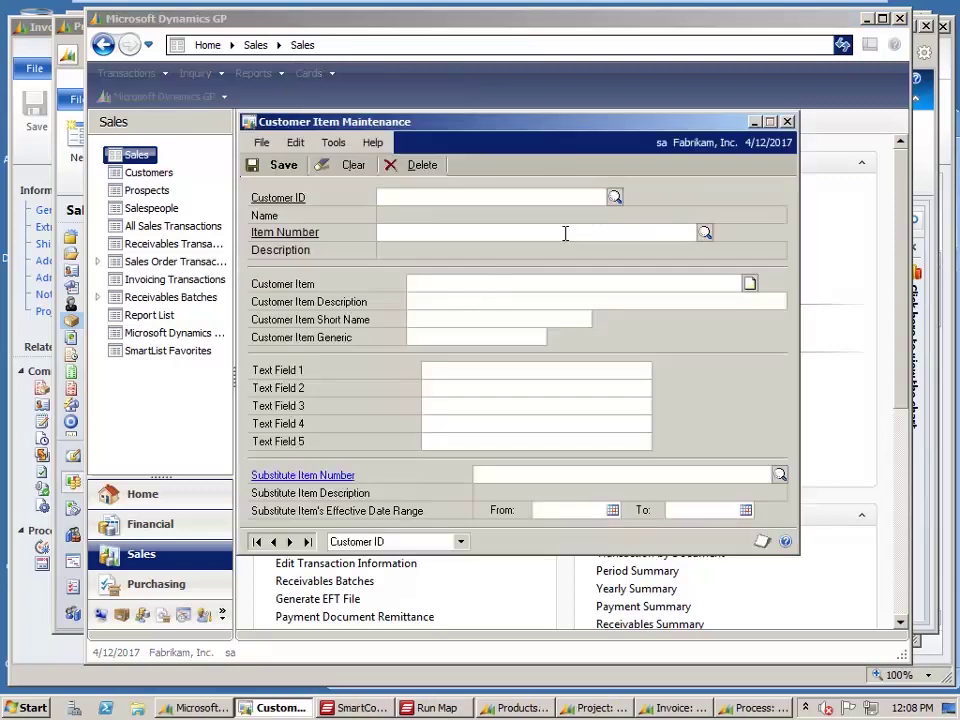
{"action": "left_click", "coordinate": [614, 197]}
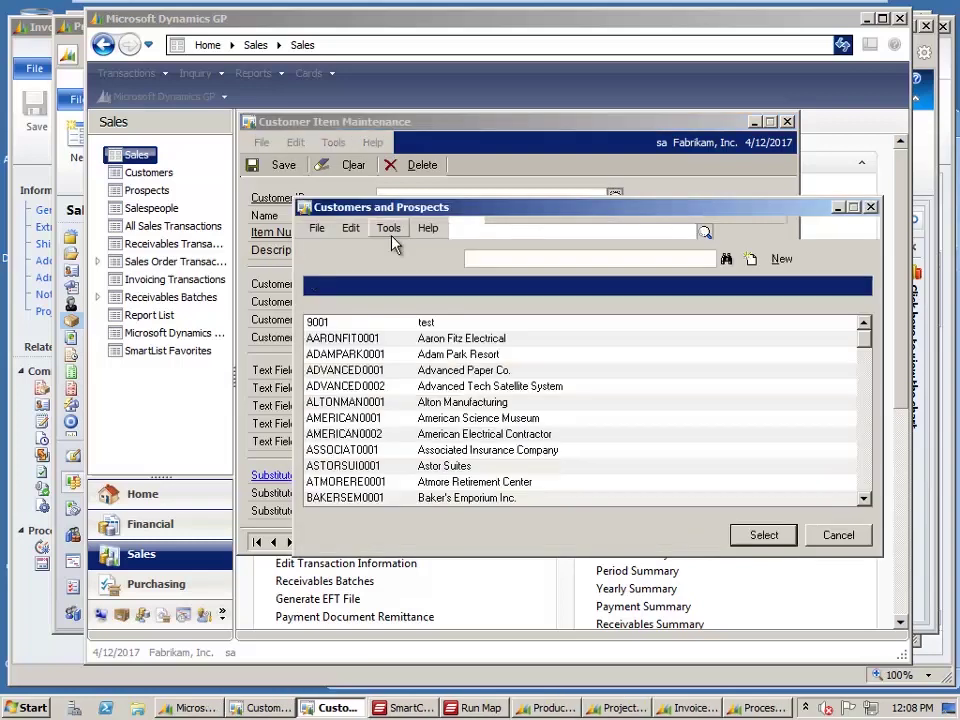
{"action": "double_click", "coordinate": [354, 339]}
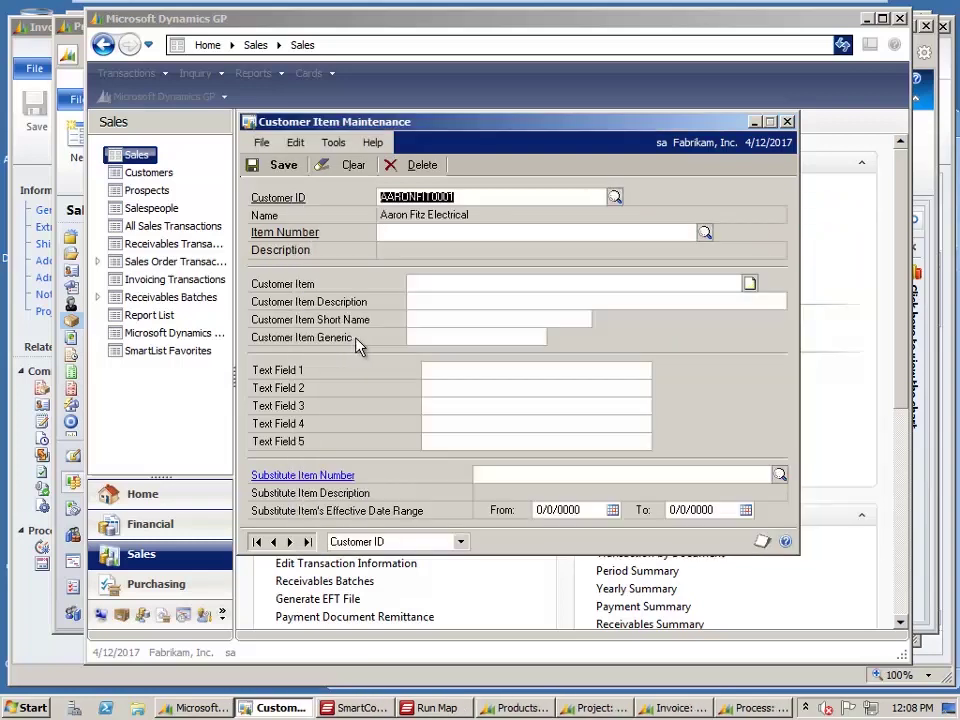
{"action": "left_click", "coordinate": [787, 122]}
{"action": "left_click", "coordinate": [360, 272]}
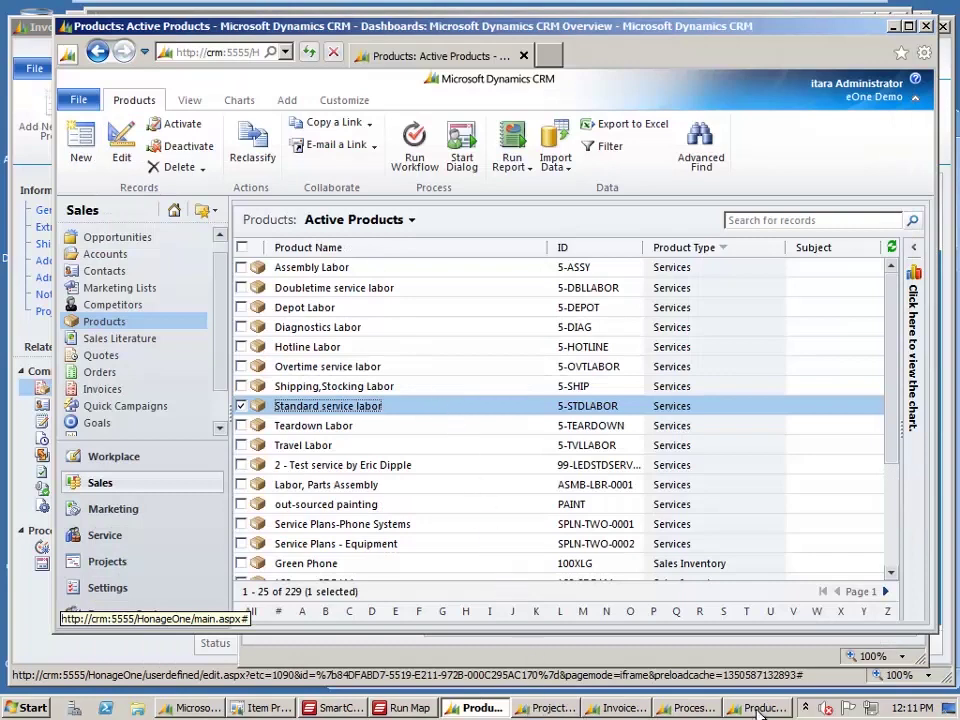
Switch to the Standard service labor product window, collapse the Form Assistant and list the product's price list items
{"action": "mouse_move", "coordinate": [760, 710]}
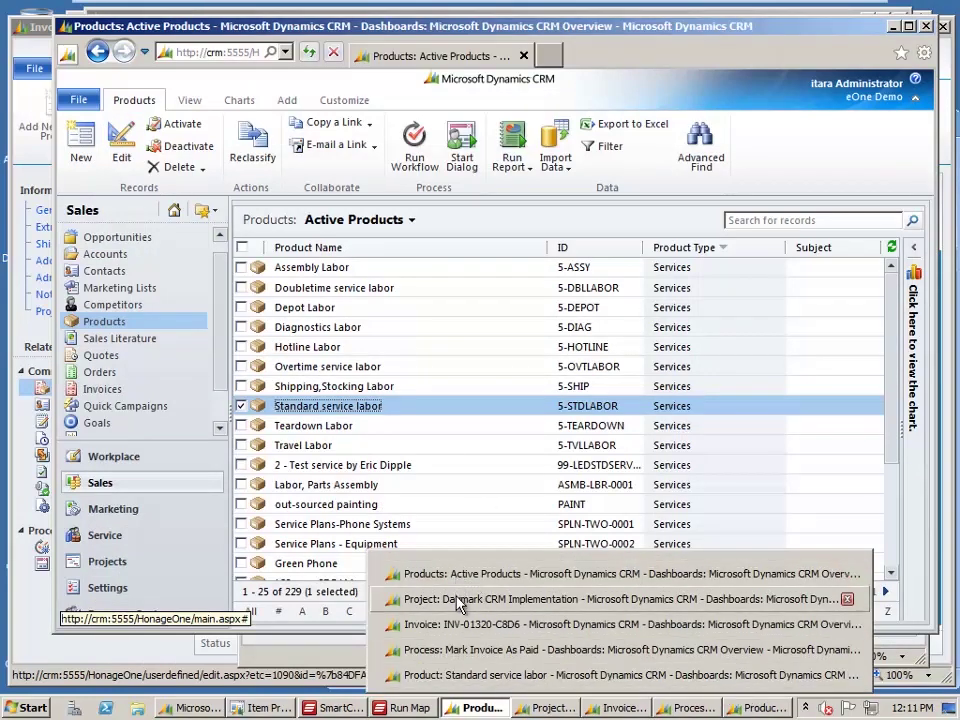
{"action": "left_click", "coordinate": [456, 675]}
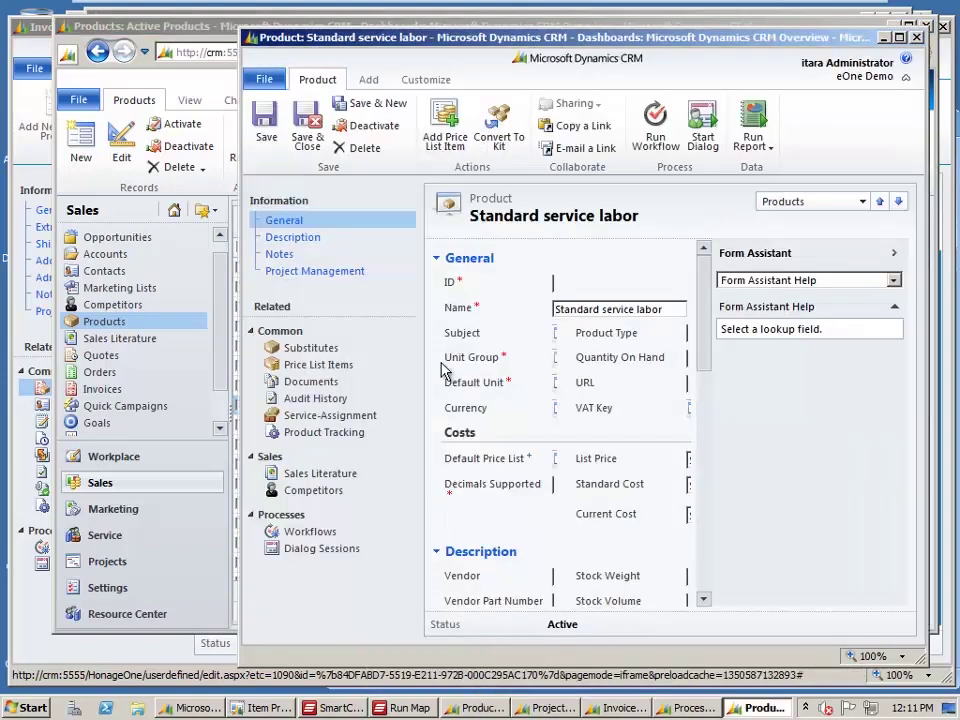
{"action": "left_click_drag", "start_coordinate": [582, 44], "coordinate": [558, 32]}
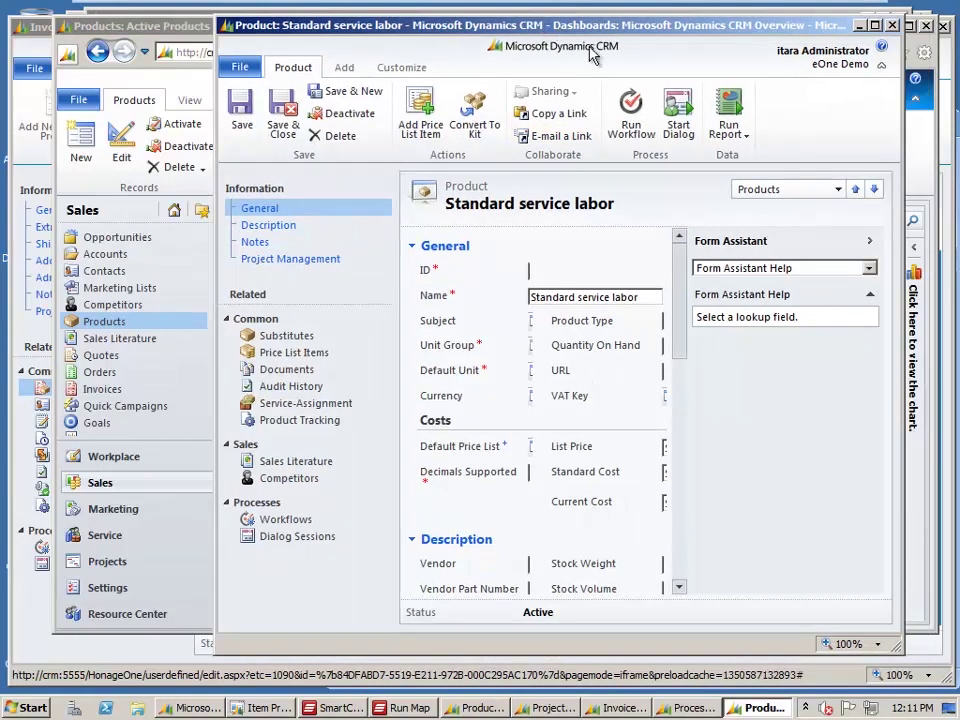
{"action": "left_click", "coordinate": [872, 244]}
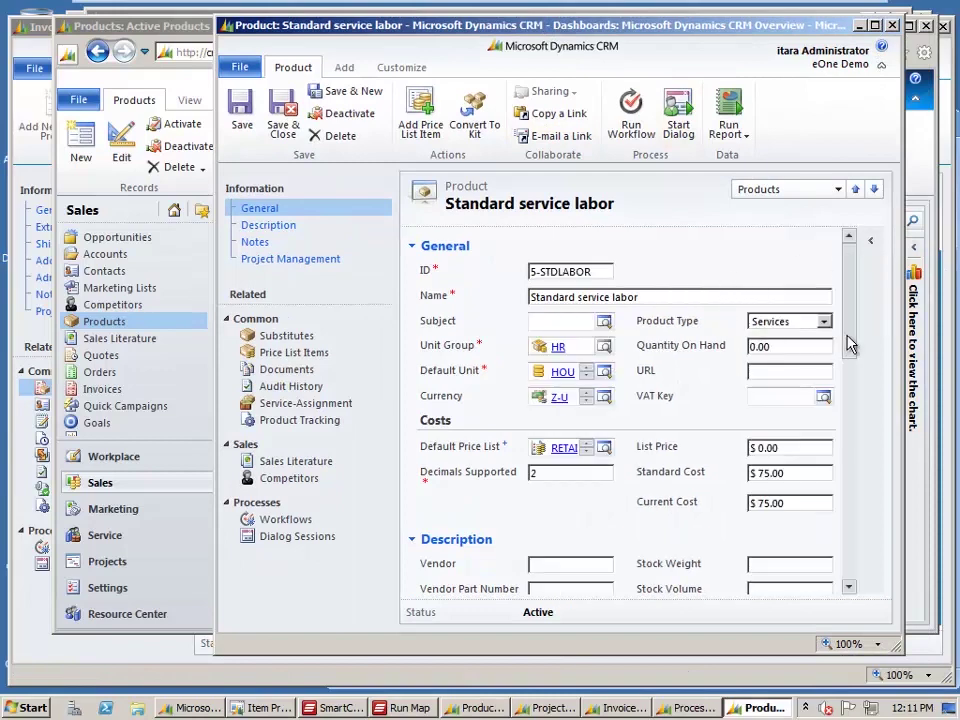
{"action": "left_click", "coordinate": [294, 355]}
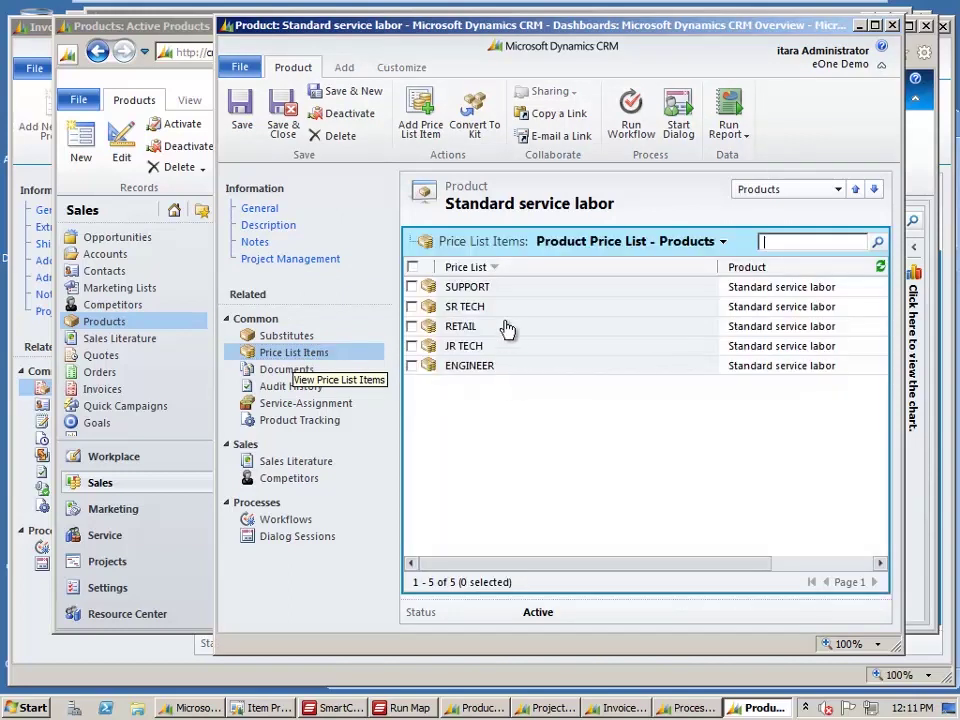
Open the RETAIL price list from the product's price list items and show all items that belong to it
{"action": "left_click", "coordinate": [458, 328]}
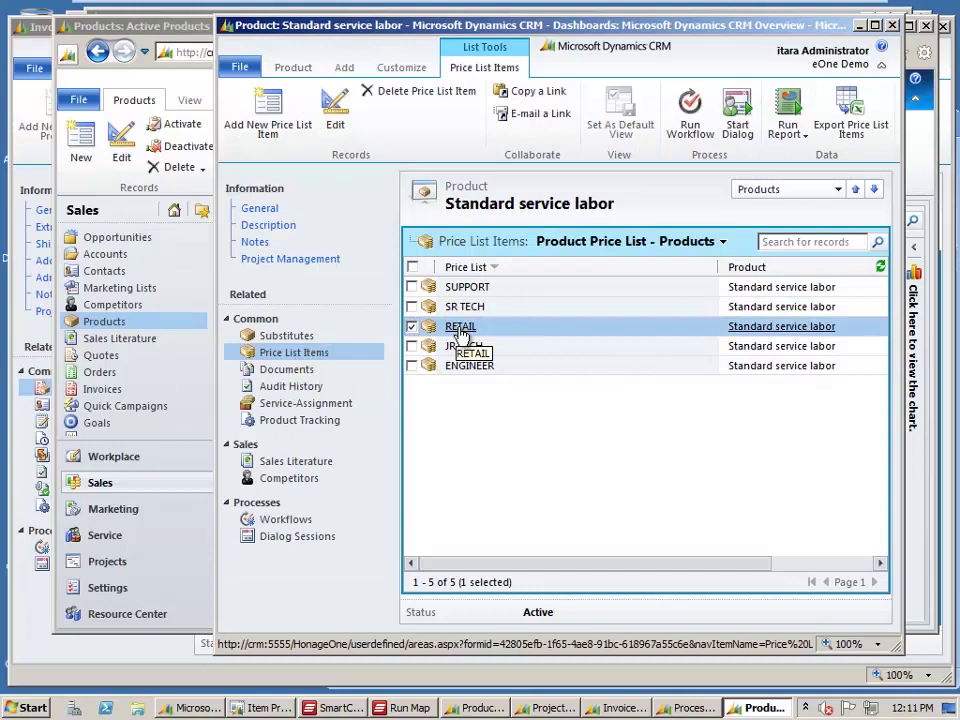
{"action": "left_click", "coordinate": [458, 328]}
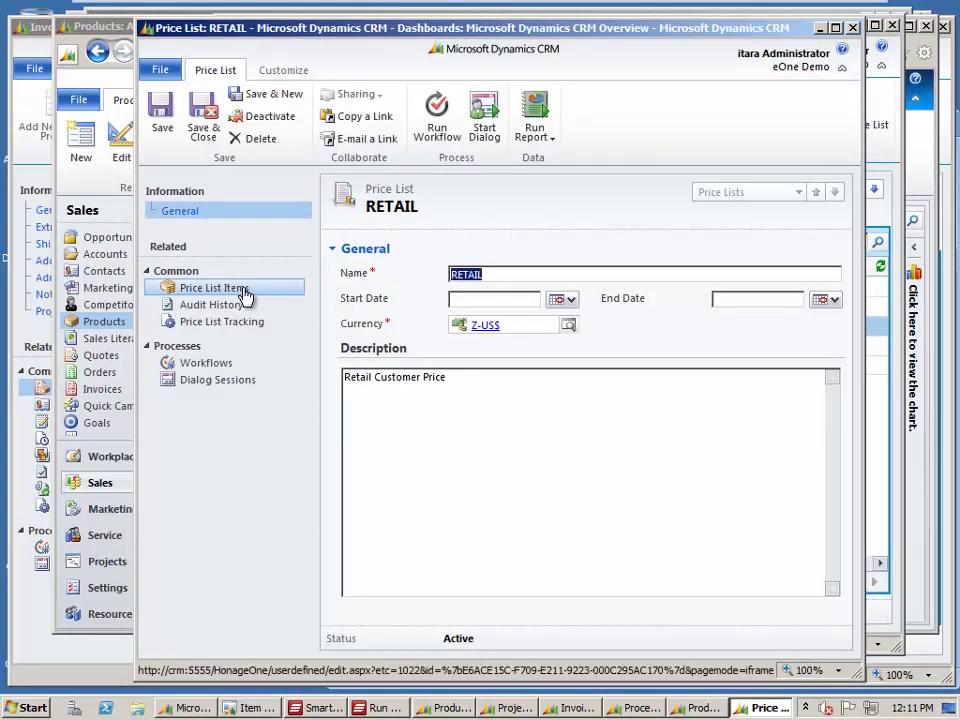
{"action": "left_click", "coordinate": [527, 272]}
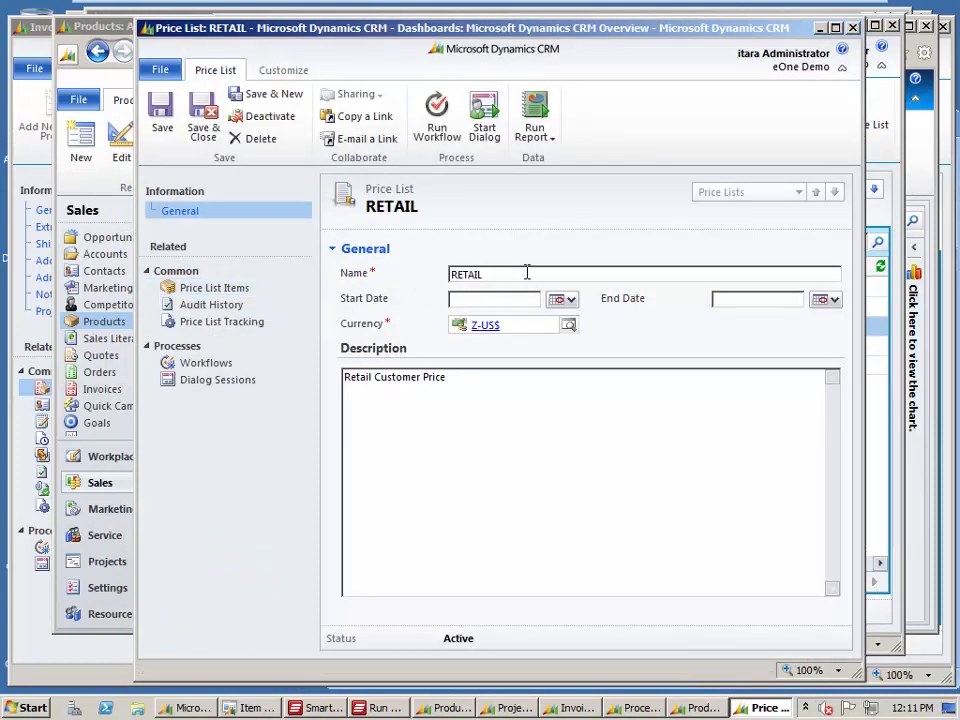
{"action": "double_click", "coordinate": [496, 275]}
{"action": "left_click", "coordinate": [512, 330]}
{"action": "left_click", "coordinate": [240, 293]}
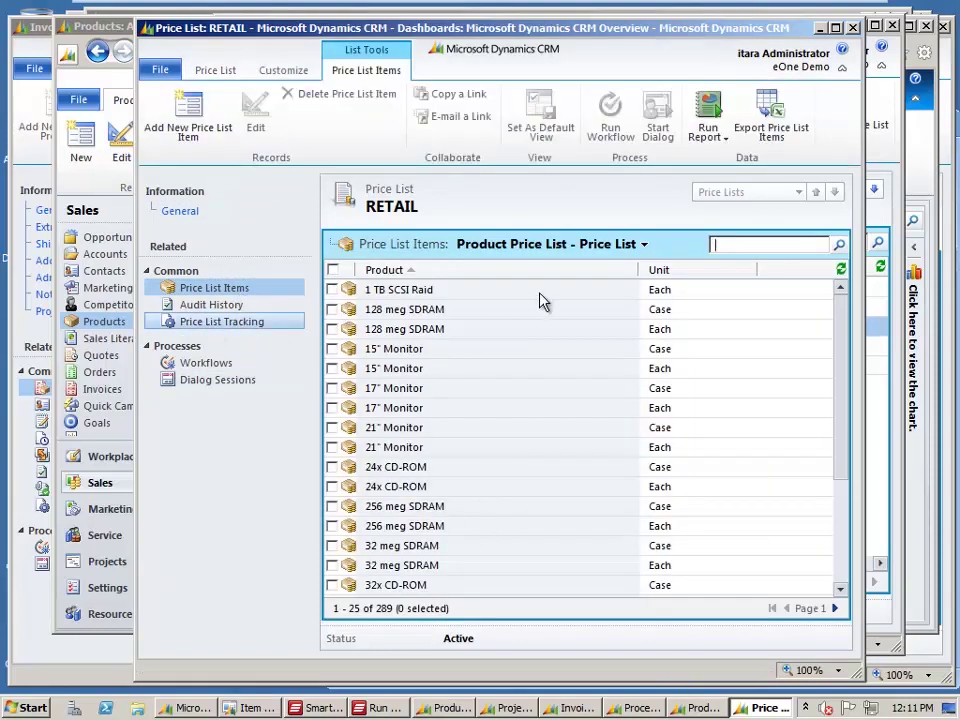
Look through the first two pages of RETAIL price list items in product order
{"action": "left_click", "coordinate": [545, 434]}
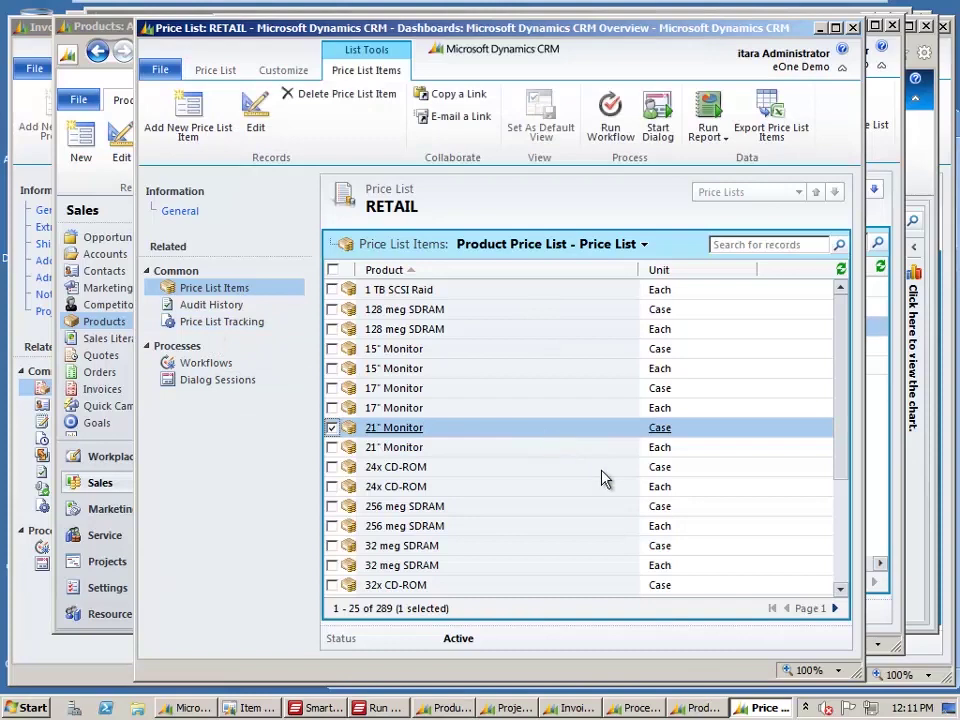
{"action": "scroll", "coordinate": [848, 318], "scroll_direction": "down", "scroll_amount": 1}
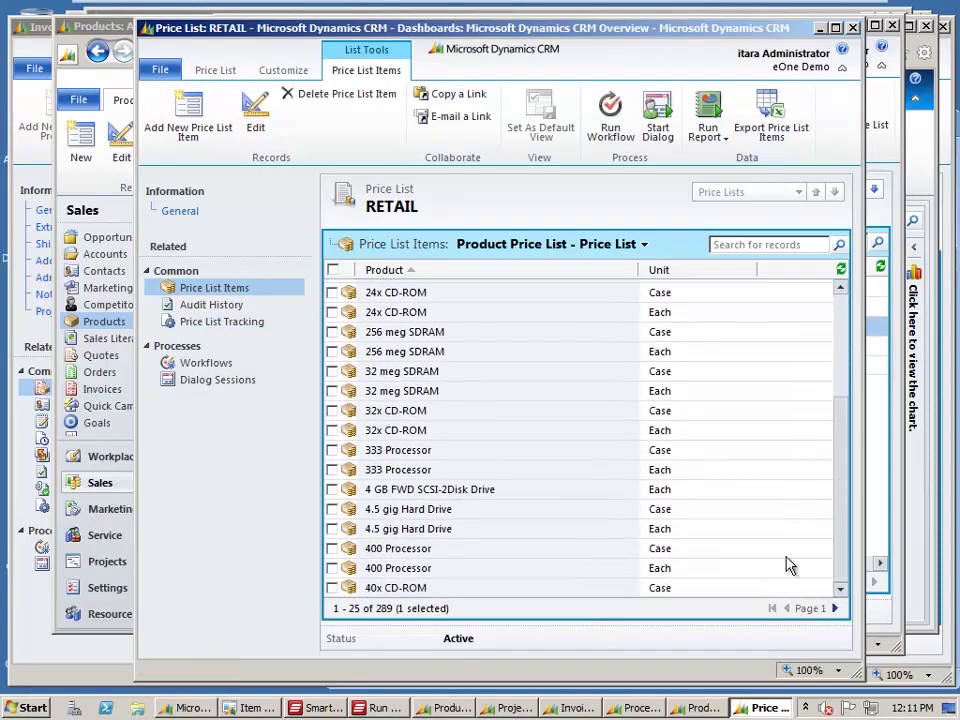
{"action": "left_click", "coordinate": [836, 609]}
{"action": "scroll", "coordinate": [508, 445], "scroll_direction": "down", "scroll_amount": 2}
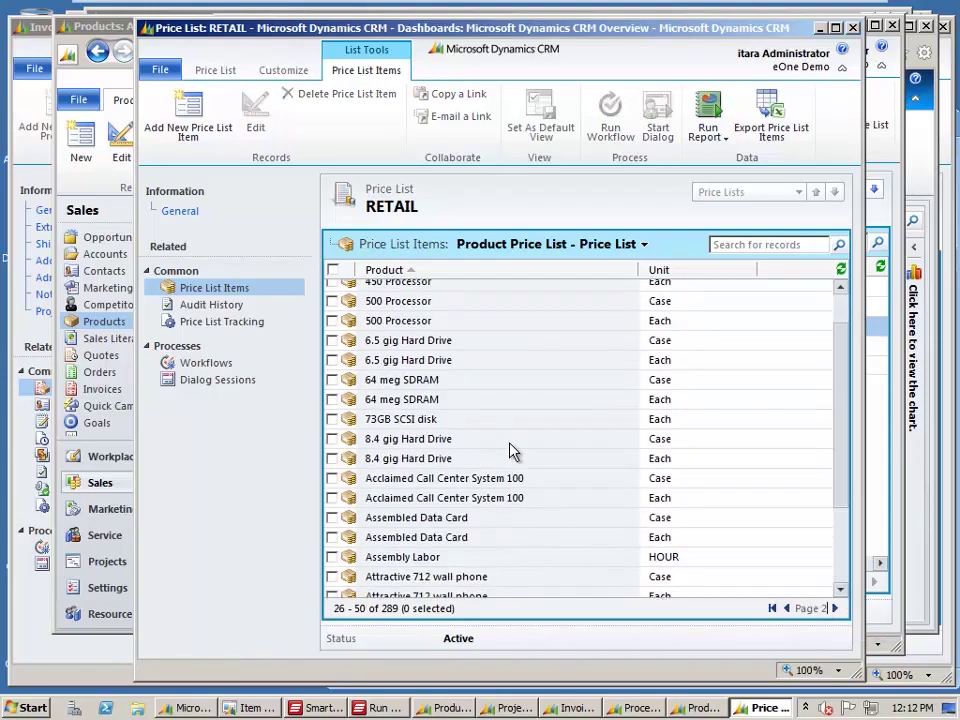
{"action": "scroll", "coordinate": [520, 465], "scroll_direction": "down", "scroll_amount": 3}
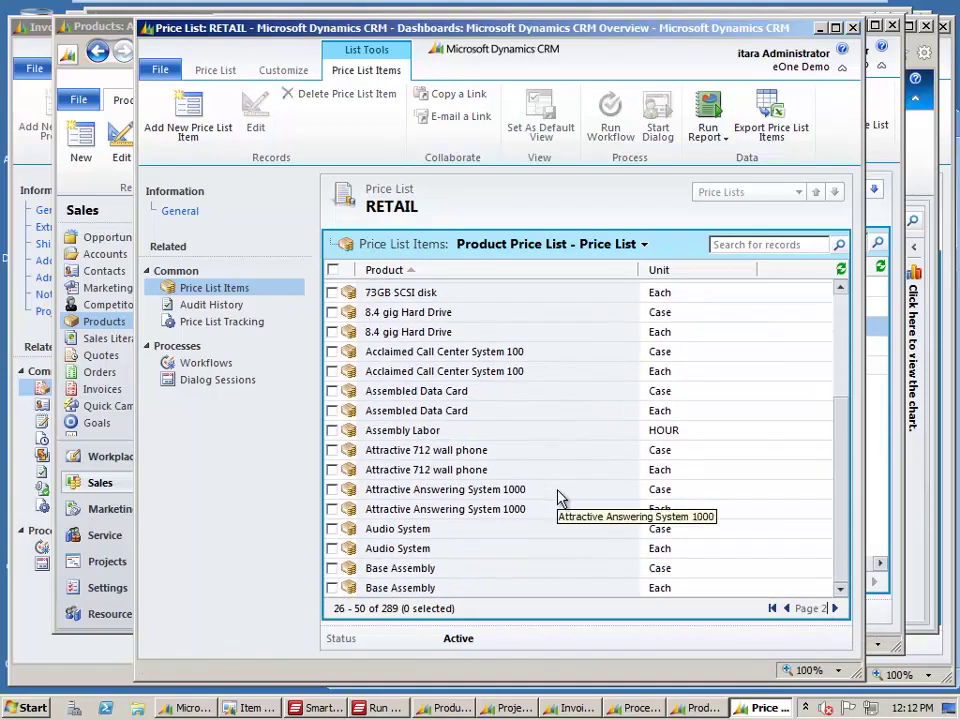
Sort the RETAIL price list items by Unit in descending order and look through the hourly labor items
{"action": "left_click", "coordinate": [662, 270]}
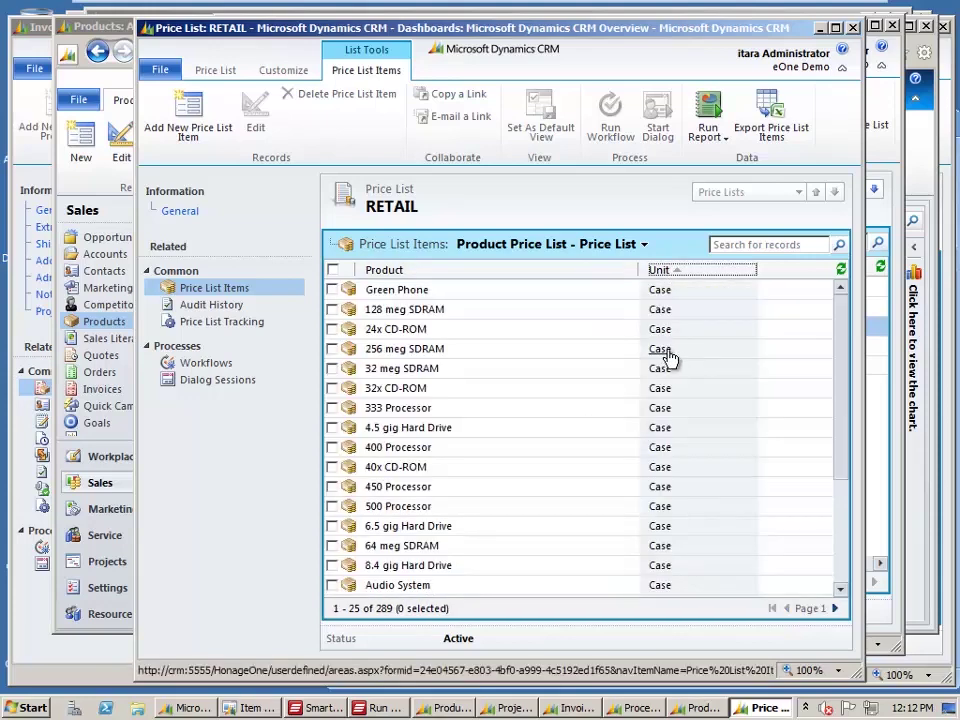
{"action": "left_click", "coordinate": [708, 272]}
{"action": "scroll", "coordinate": [703, 330], "scroll_direction": "down", "scroll_amount": 2}
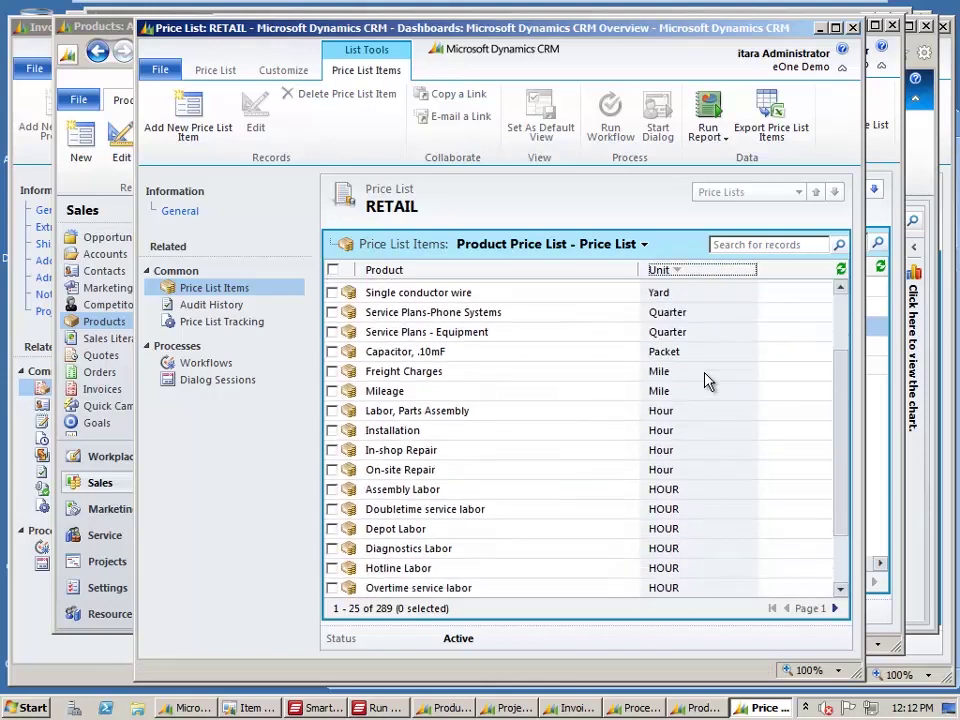
{"action": "left_click", "coordinate": [708, 432]}
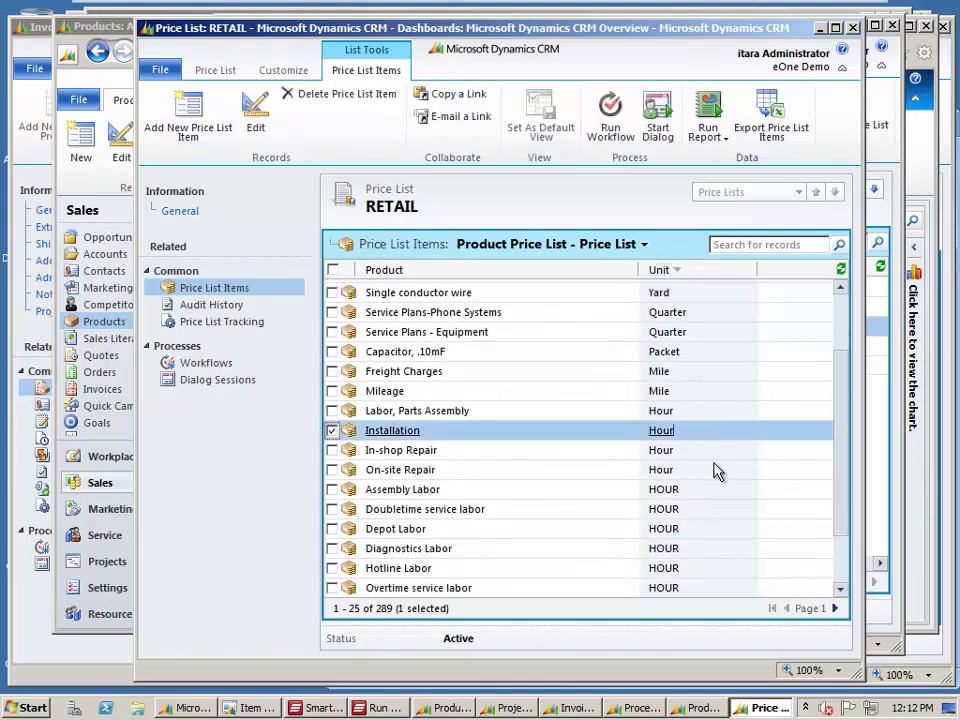
{"action": "scroll", "coordinate": [731, 486], "scroll_direction": "down", "scroll_amount": 2}
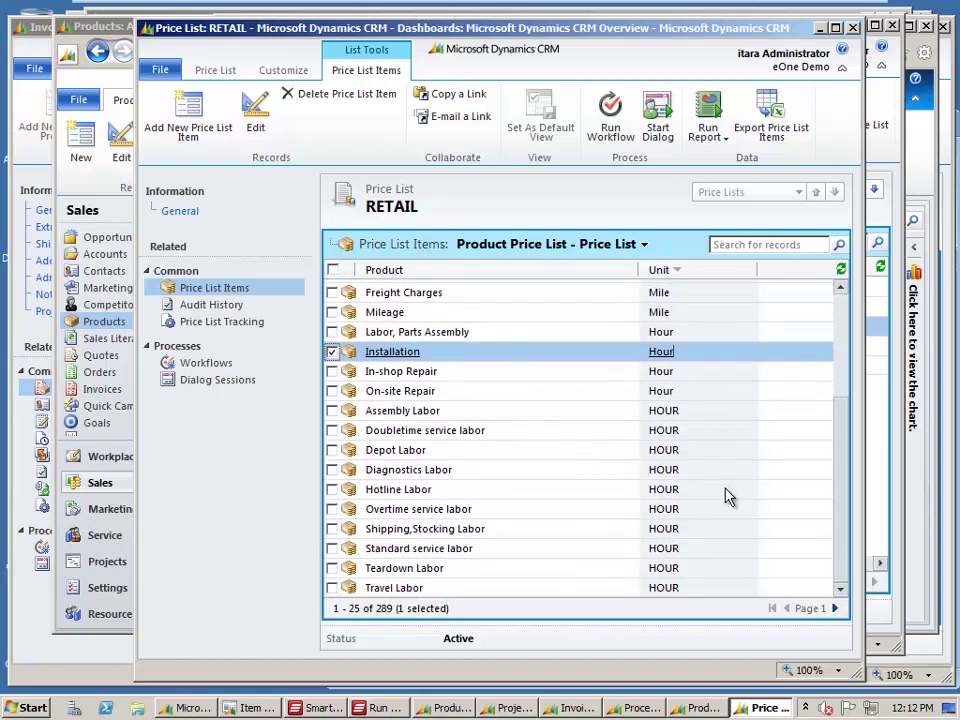
Open the Standard service labor product from the RETAIL price list and examine its Standard Cost with the Form Assistant collapsed
{"action": "left_click", "coordinate": [460, 557]}
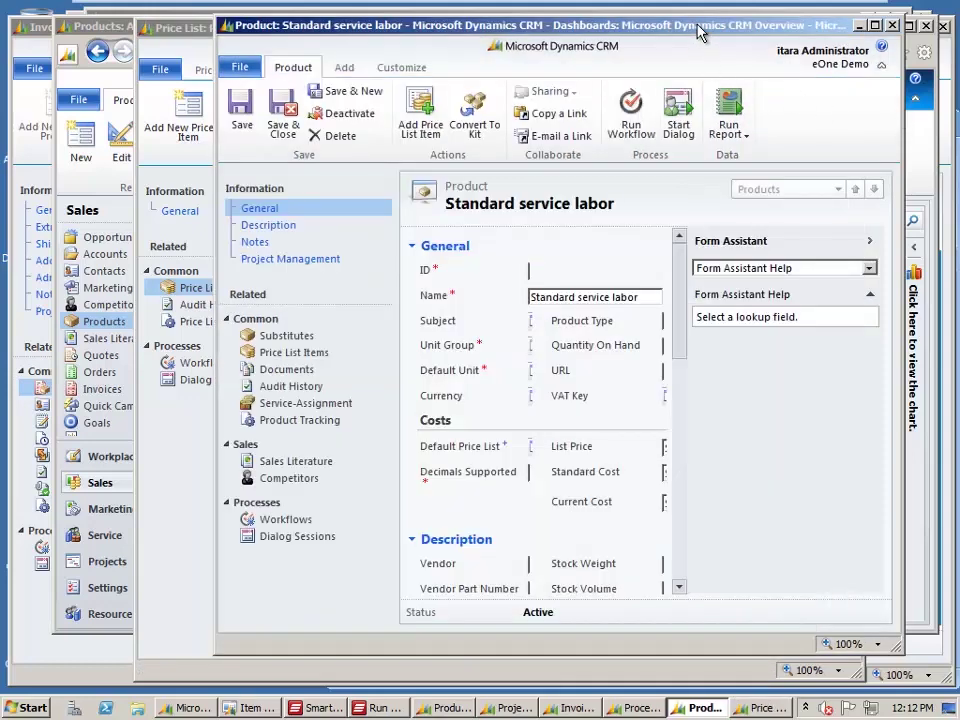
{"action": "left_click", "coordinate": [869, 242]}
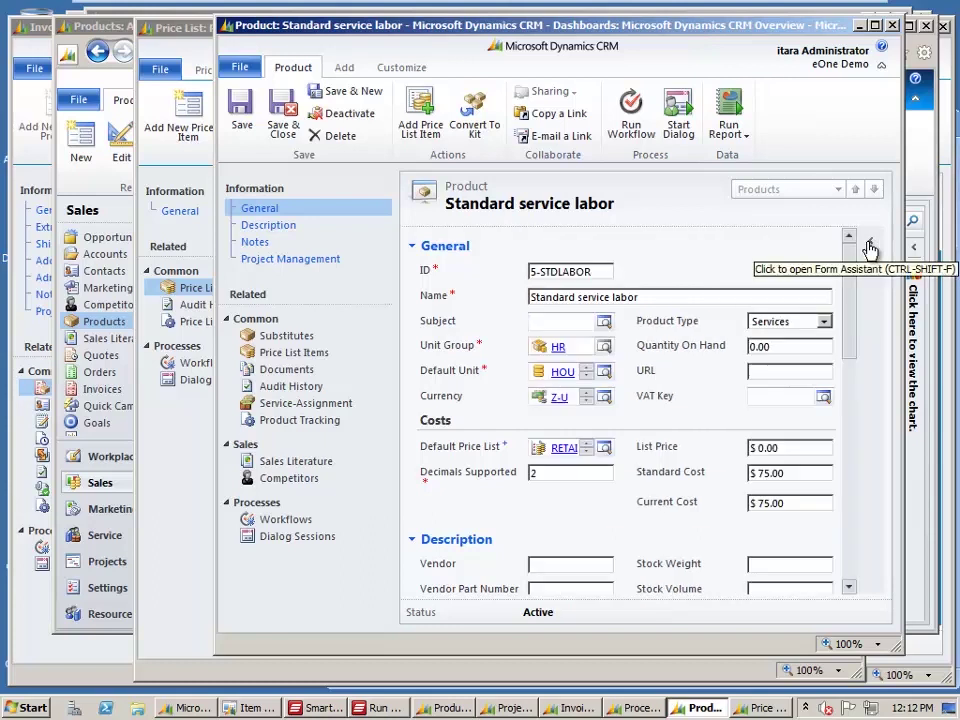
{"action": "double_click", "coordinate": [772, 474]}
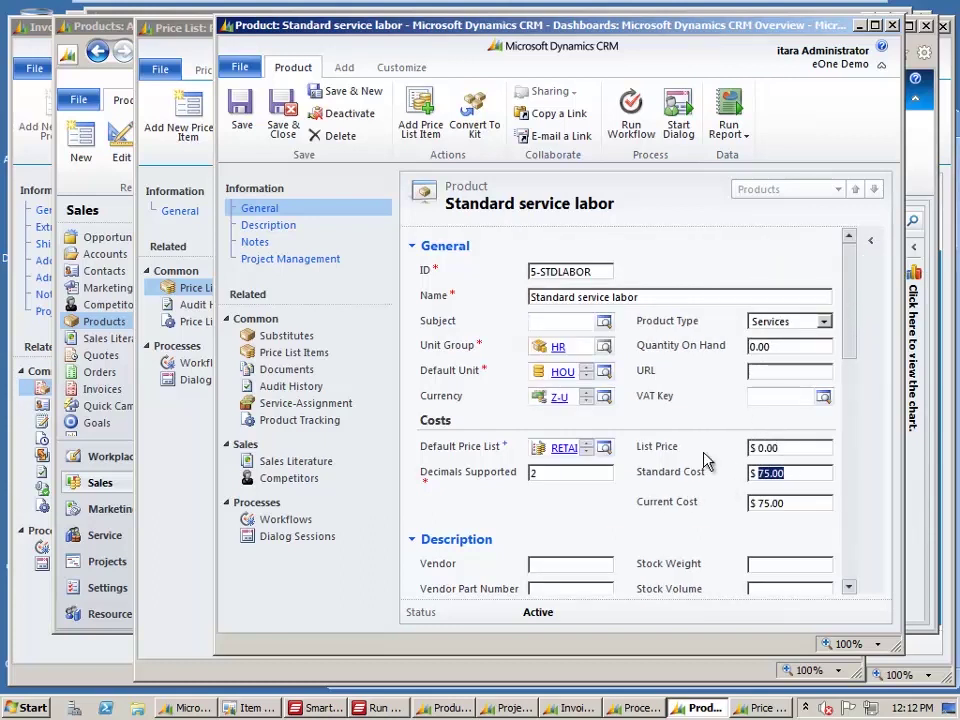
{"action": "left_click", "coordinate": [704, 396]}
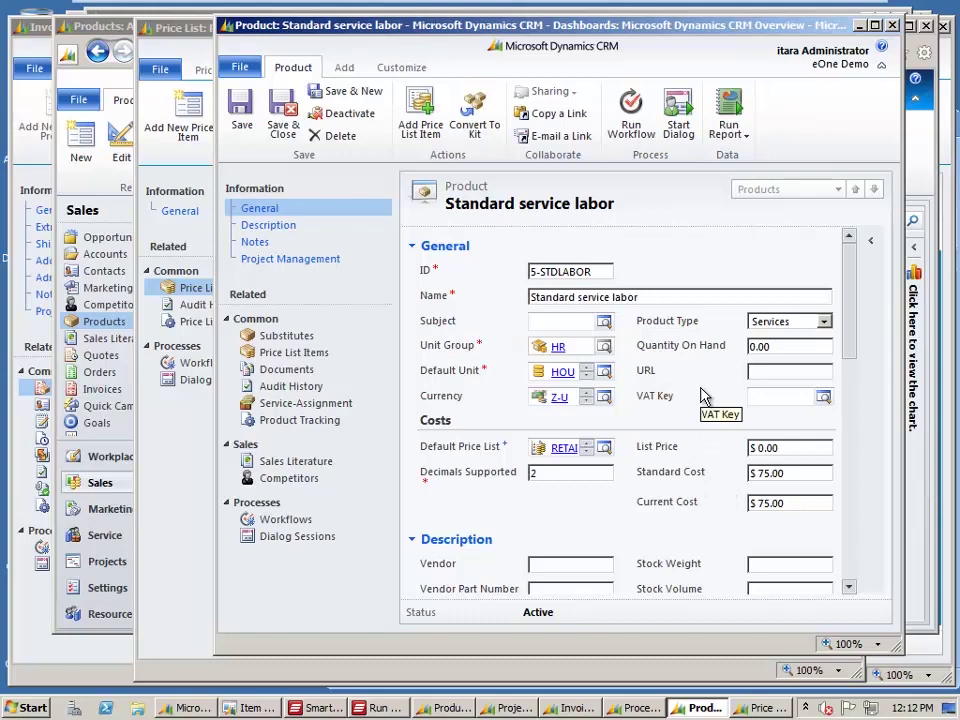
Close the product and price list windows and check item 5-STDLABOR in Dynamics GP's Item Price List Maintenance
{"action": "left_click", "coordinate": [893, 26]}
{"action": "left_click", "coordinate": [886, 11]}
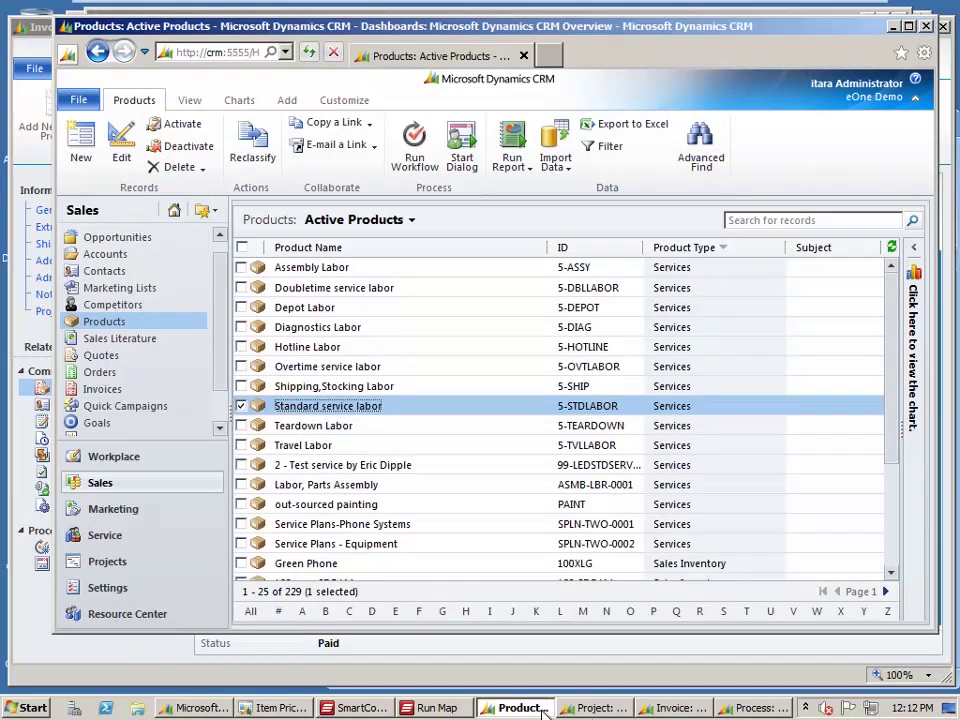
{"action": "left_click", "coordinate": [272, 709]}
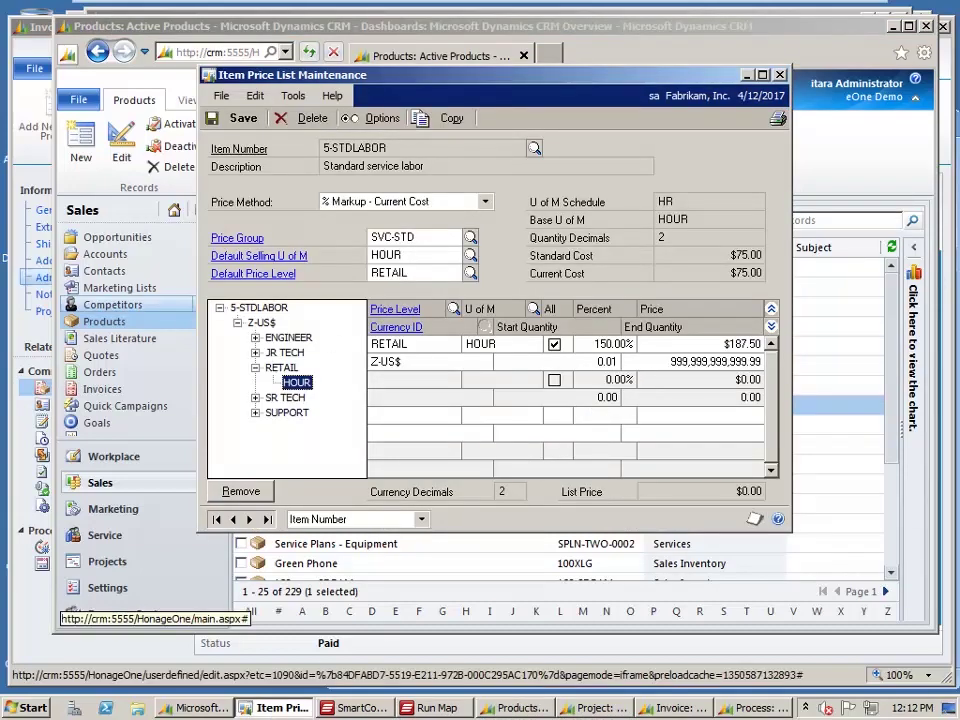
{"action": "left_click", "coordinate": [27, 207]}
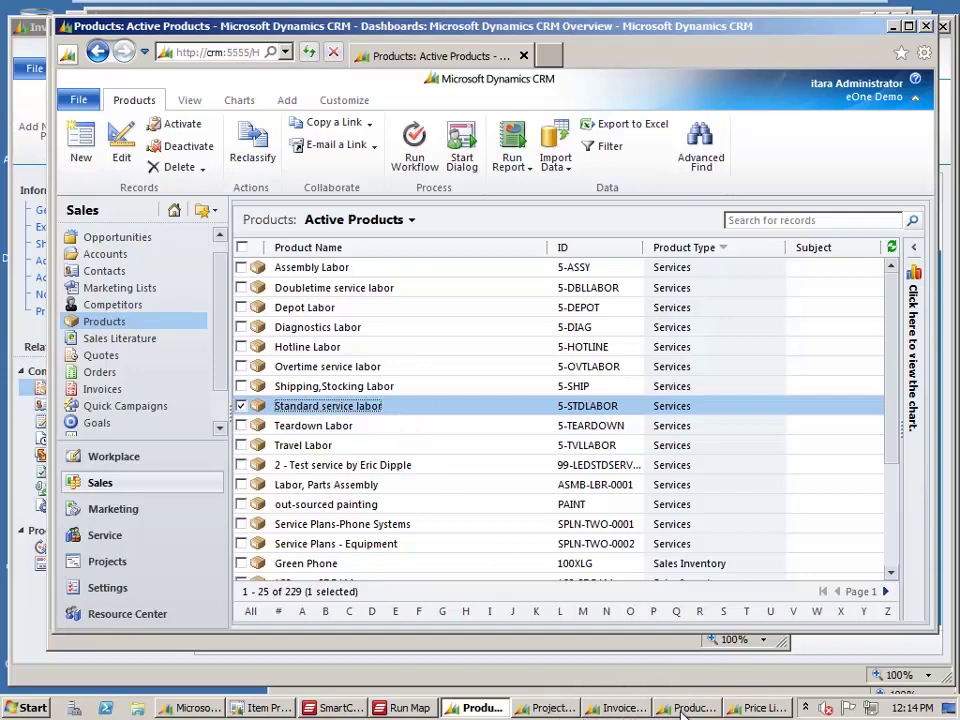
Return to the Standard service labor product in CRM, show its General information in a widened window, and examine the Standard Cost
{"action": "mouse_move", "coordinate": [682, 712]}
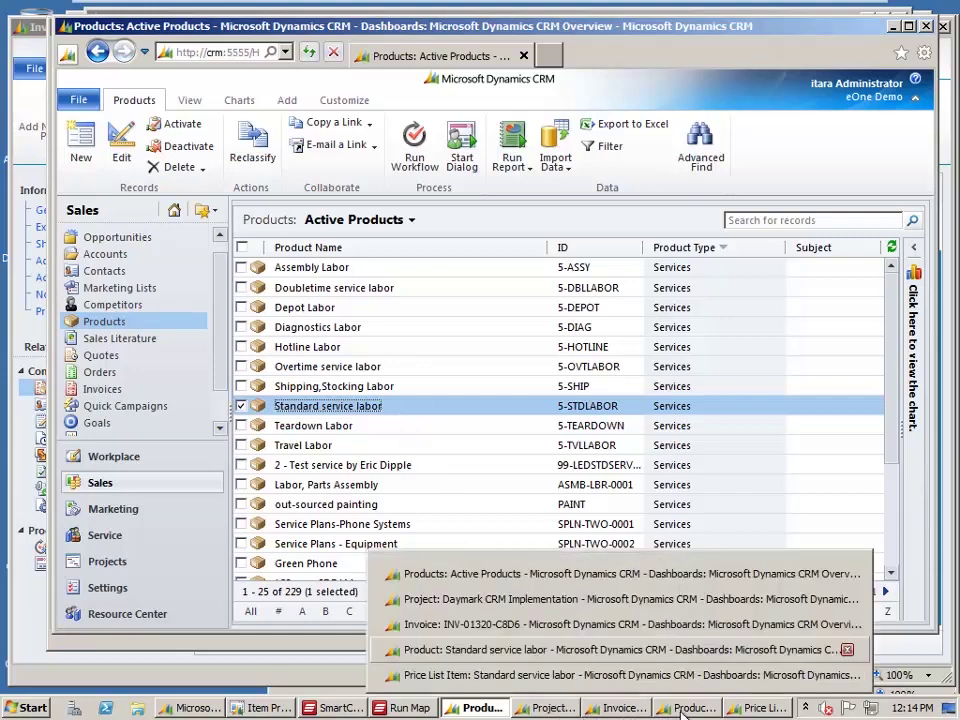
{"action": "left_click", "coordinate": [476, 652]}
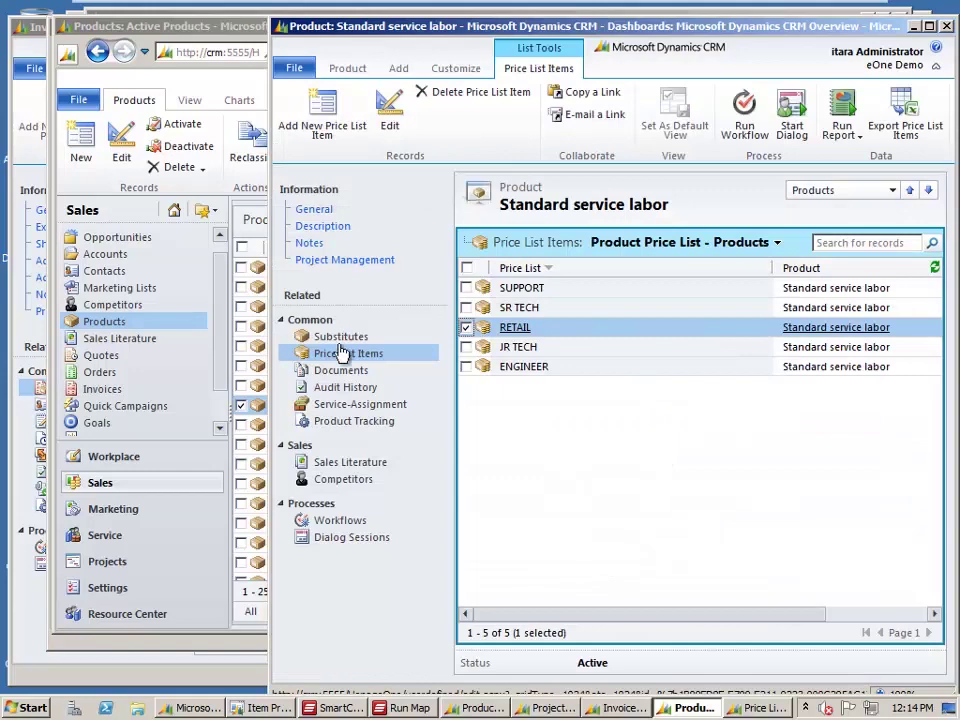
{"action": "left_click", "coordinate": [318, 212]}
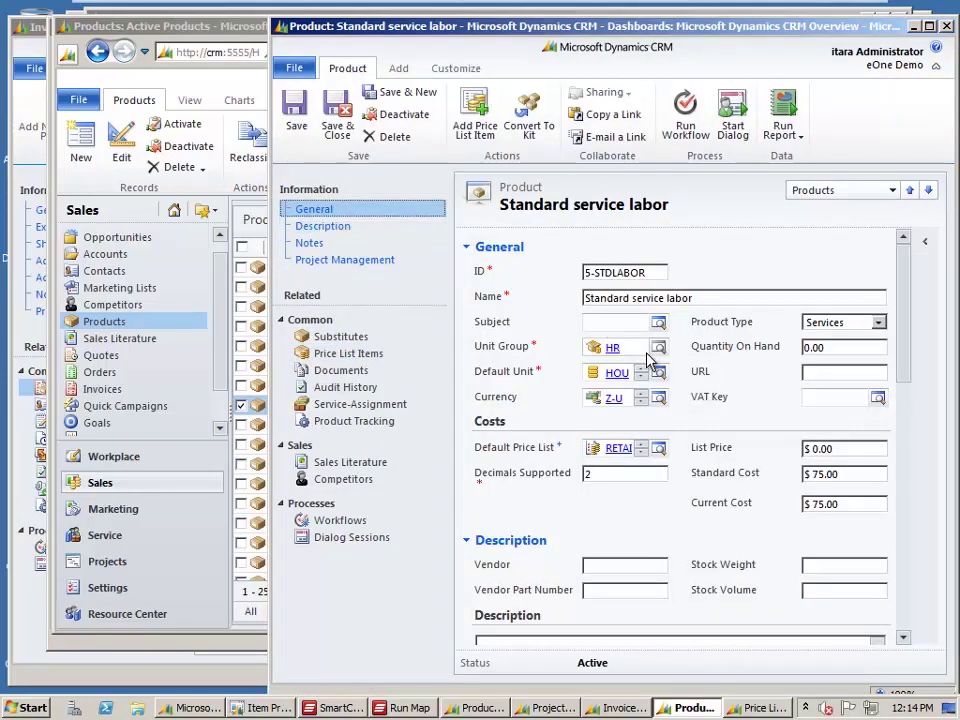
{"action": "left_click_drag", "start_coordinate": [269, 355], "coordinate": [129, 355]}
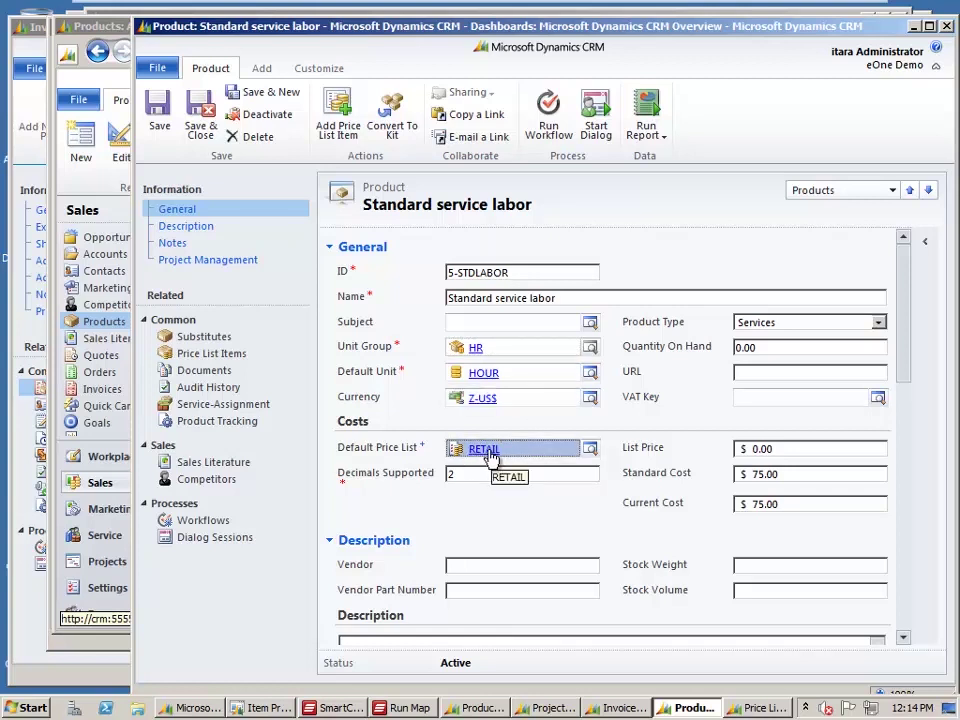
{"action": "left_click", "coordinate": [765, 474]}
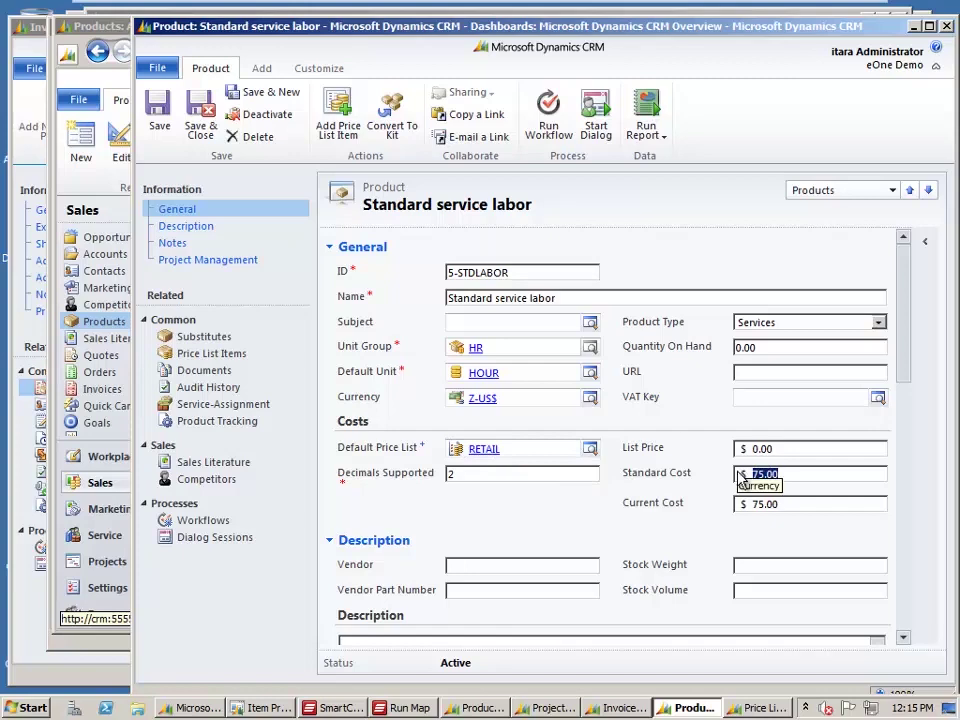
Open the product's RETAIL price list item and examine its pricing method and Percentage
{"action": "left_click", "coordinate": [222, 356]}
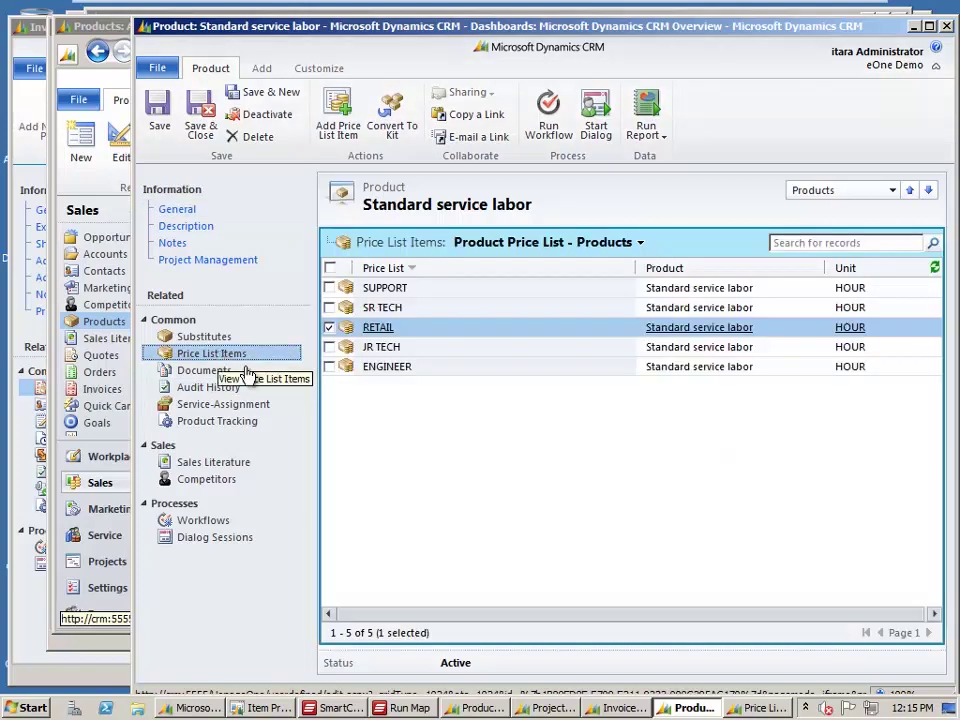
{"action": "left_click", "coordinate": [437, 330]}
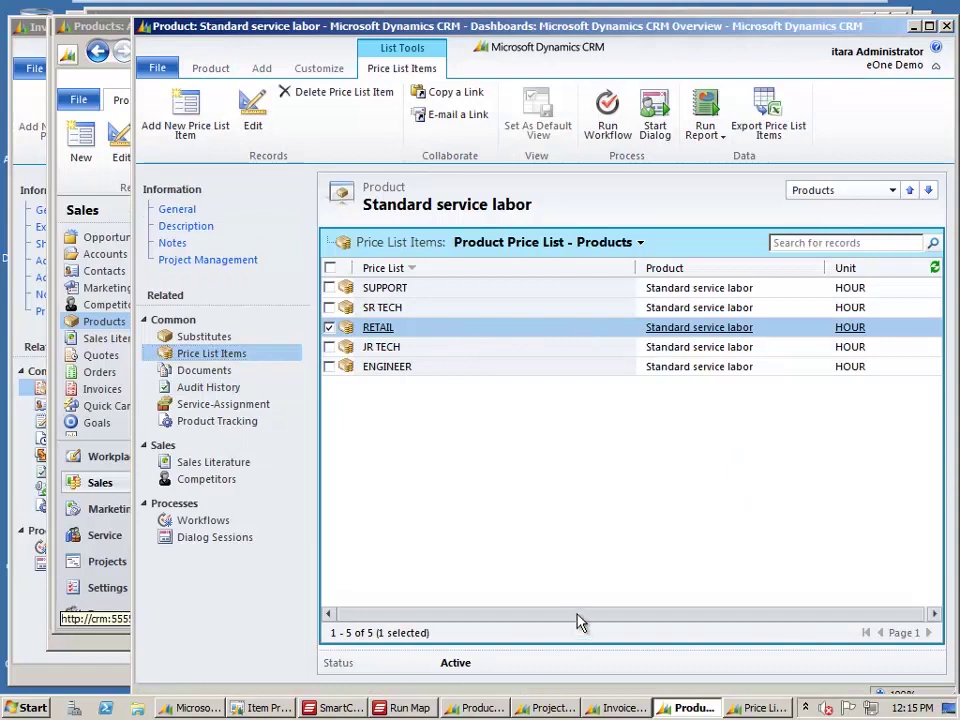
{"action": "left_click", "coordinate": [424, 338]}
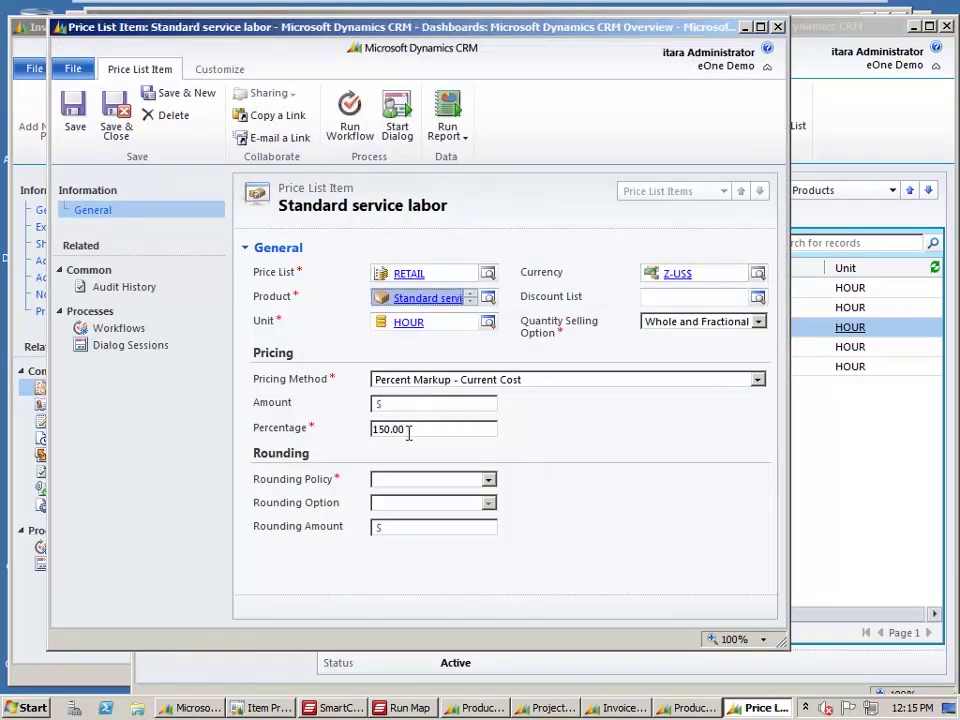
{"action": "left_click_drag", "start_coordinate": [426, 430], "coordinate": [365, 432]}
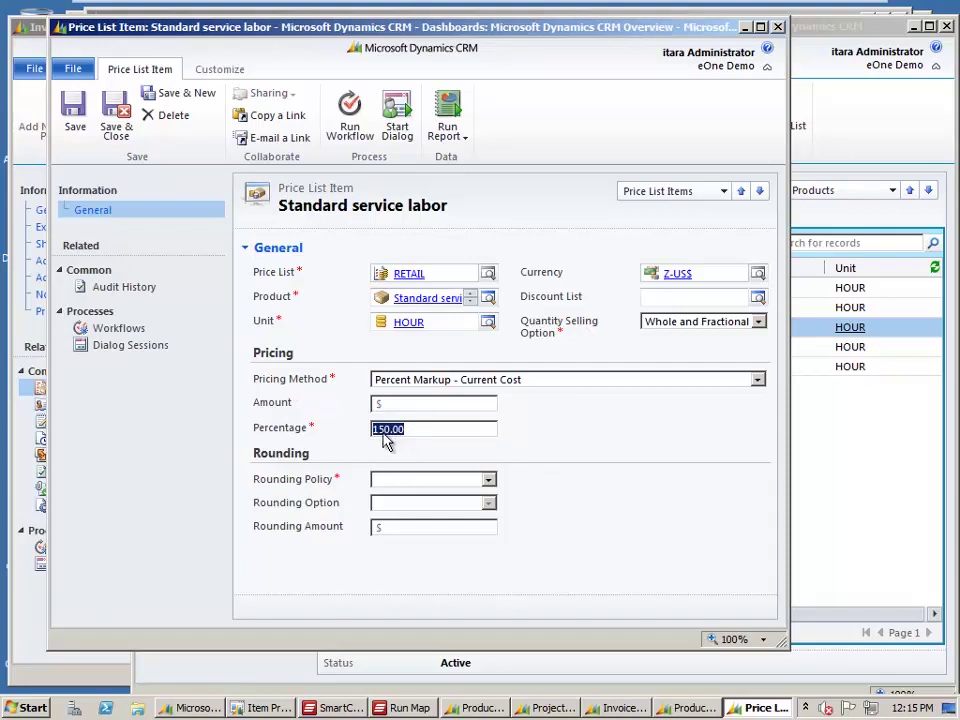
Switch to Item Price List Maintenance in Dynamics GP and compare the markup percentage of the RETAIL price level for 5-STDLABOR
{"action": "left_click", "coordinate": [265, 708]}
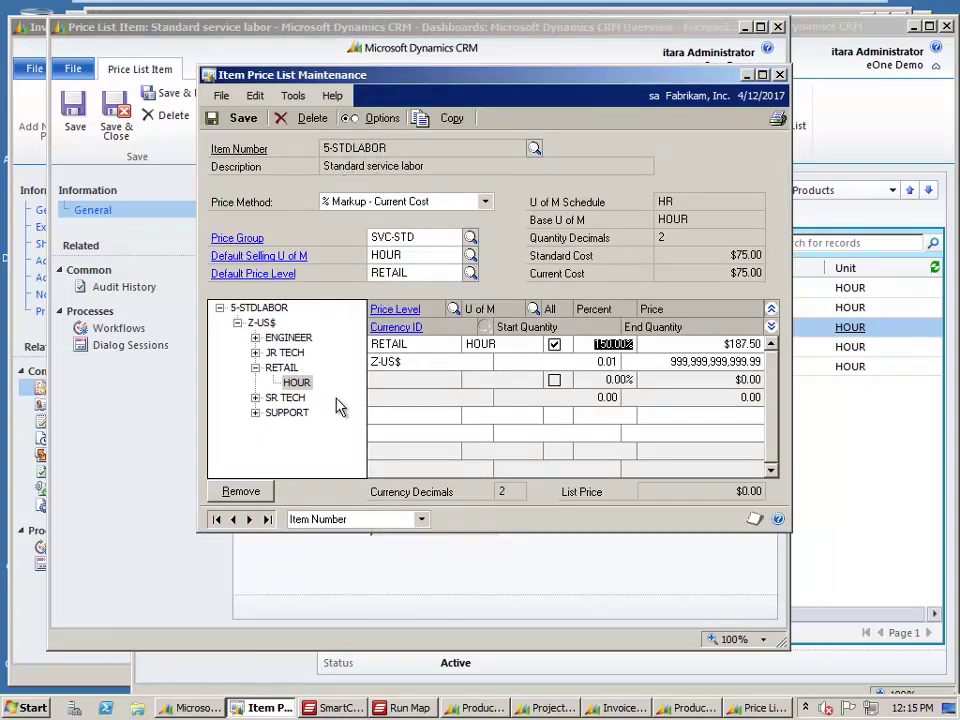
{"action": "left_click", "coordinate": [586, 343]}
{"action": "left_click_drag", "start_coordinate": [593, 343], "coordinate": [629, 343]}
{"action": "left_click", "coordinate": [284, 370]}
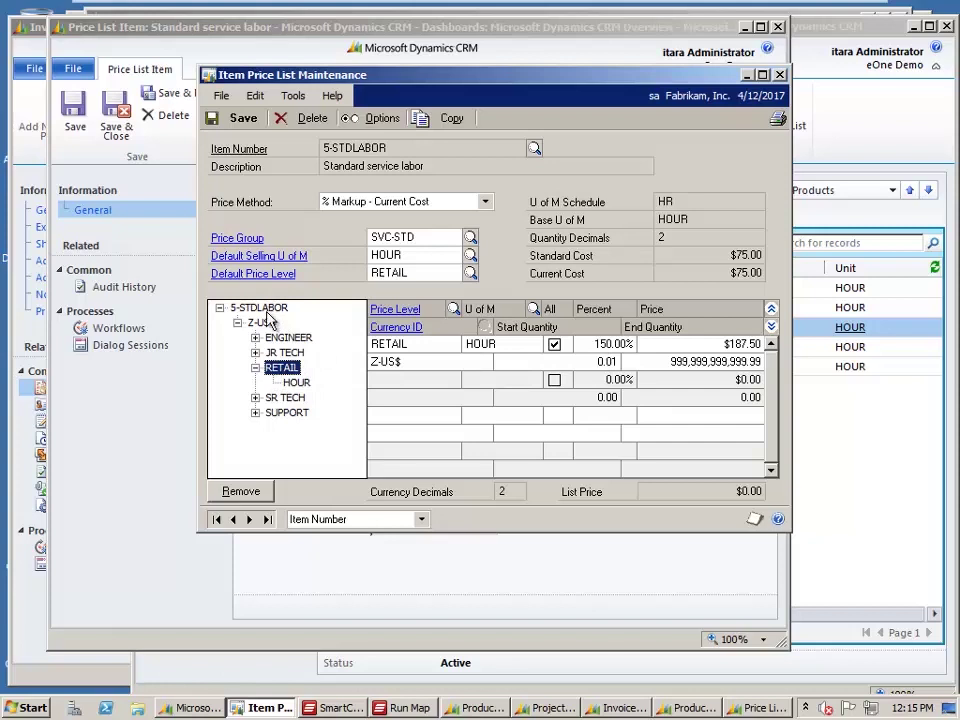
Compare 5-STDLABOR's Z-US$ and RETAIL hourly price levels in Dynamics GP with the Percentage on the CRM price list item
{"action": "left_click", "coordinate": [264, 323]}
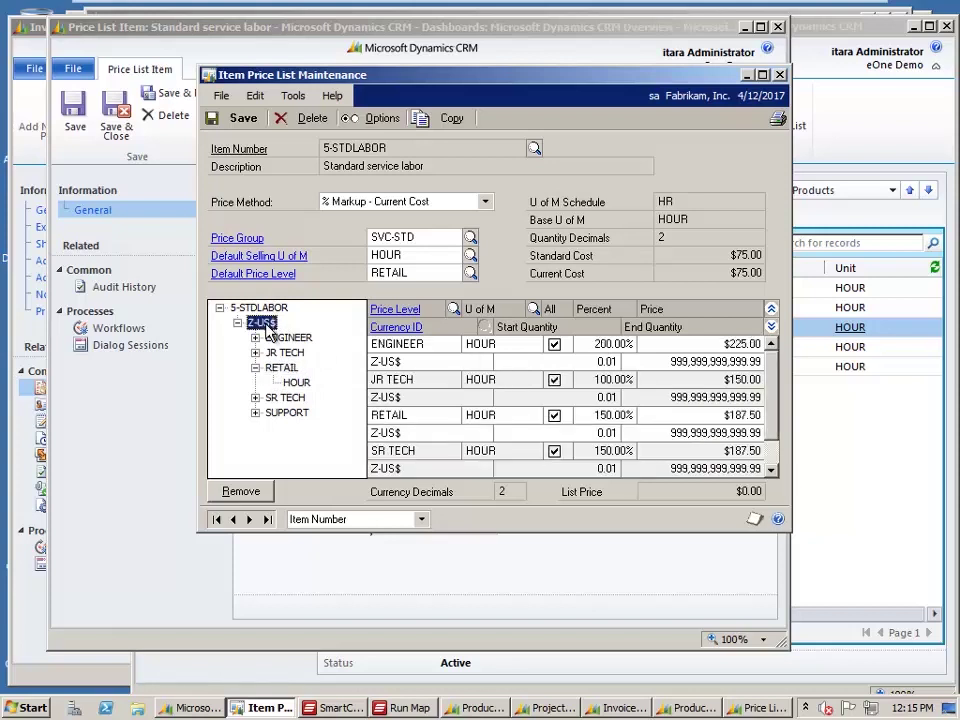
{"action": "left_click", "coordinate": [297, 385]}
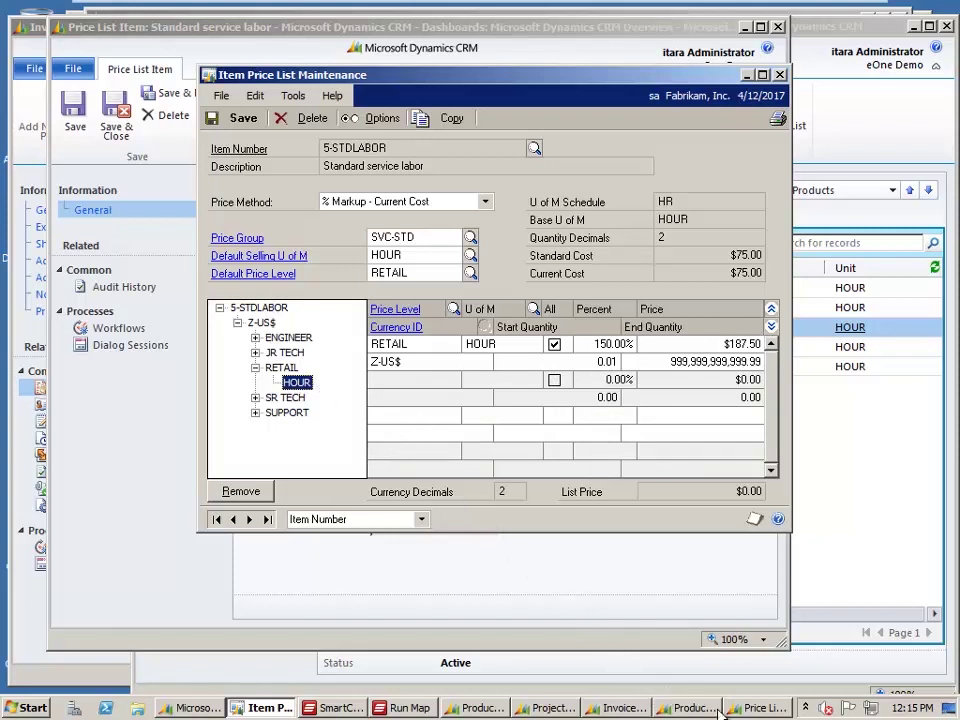
{"action": "left_click", "coordinate": [760, 710]}
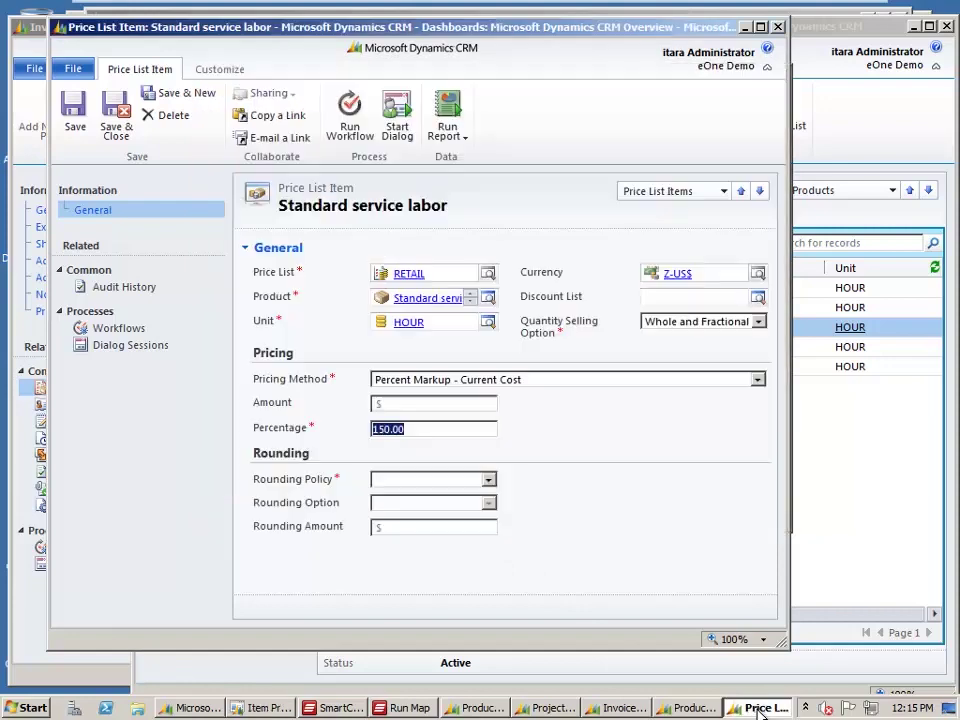
{"action": "left_click", "coordinate": [393, 429]}
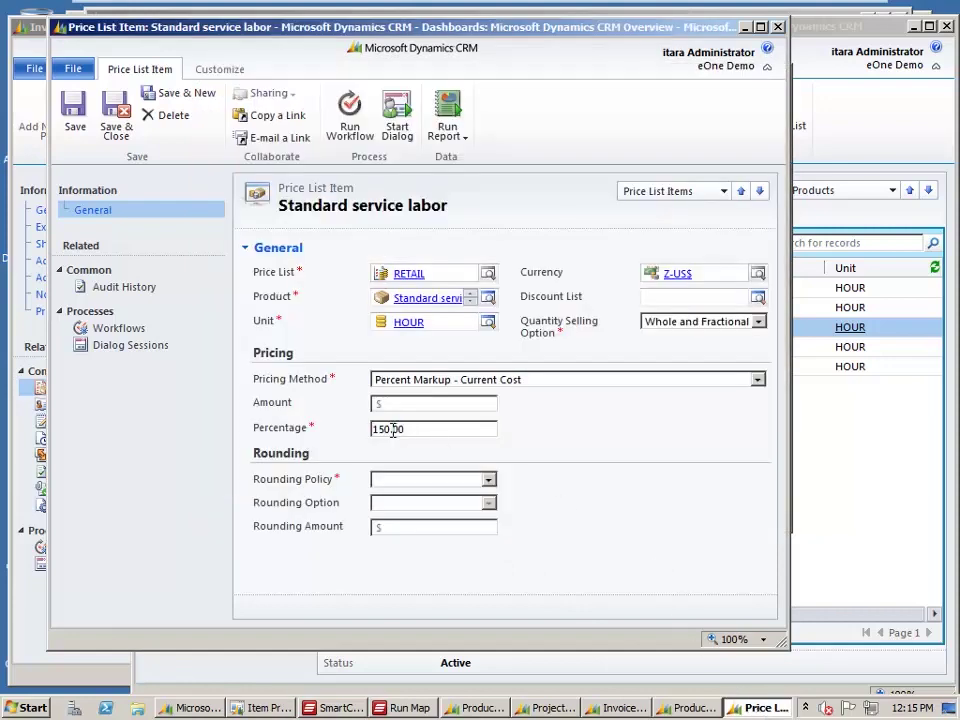
Compare the Standard service labor price per unit on the CRM invoice with the RETAIL hourly price in Dynamics GP
{"action": "left_click", "coordinate": [618, 708]}
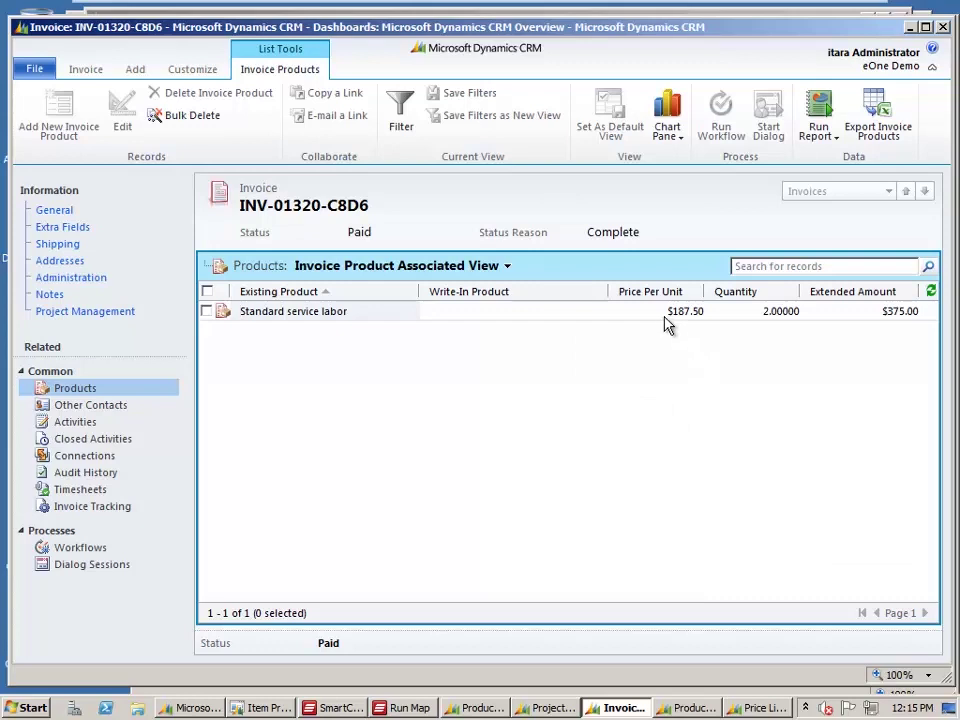
{"action": "left_click", "coordinate": [697, 316]}
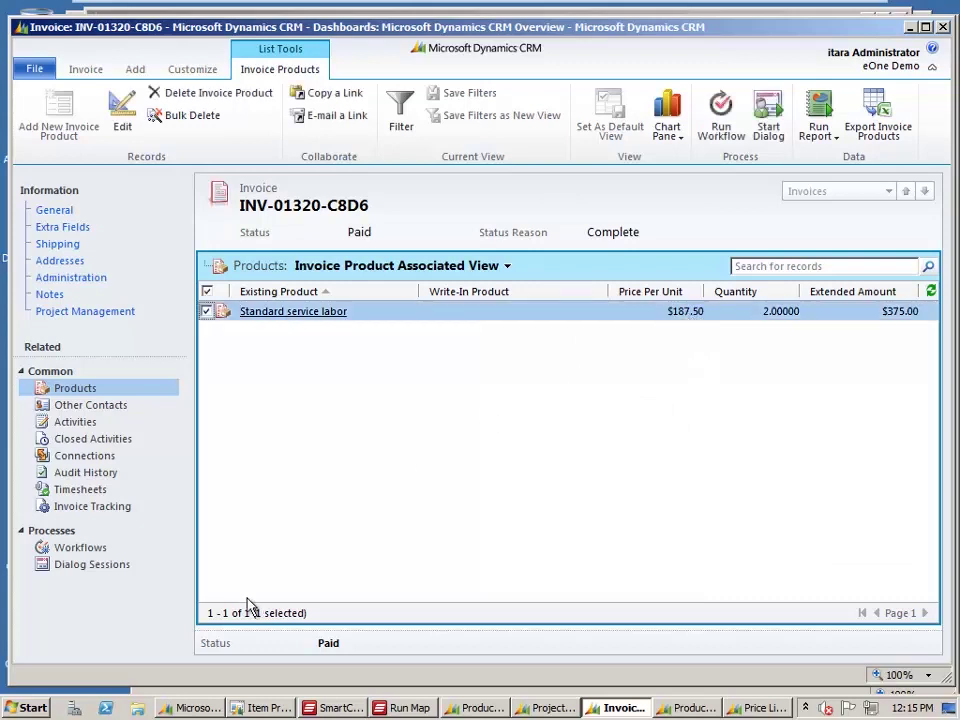
{"action": "left_click", "coordinate": [281, 712]}
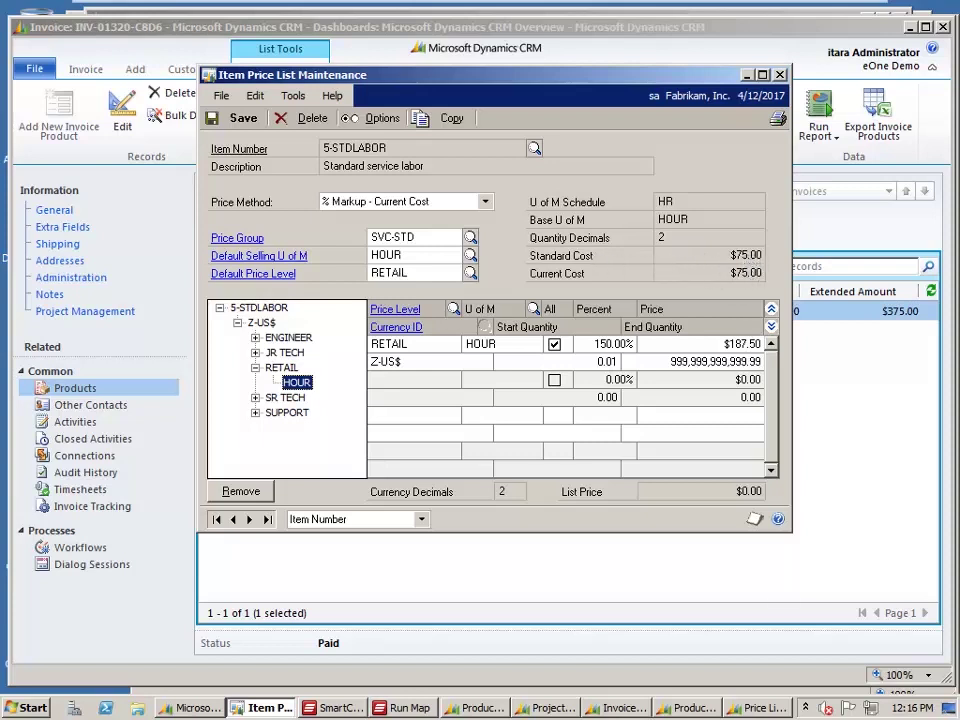
Switch to the Standard service labor product in CRM and examine the Standard Cost in its General information
{"action": "left_click", "coordinate": [686, 712]}
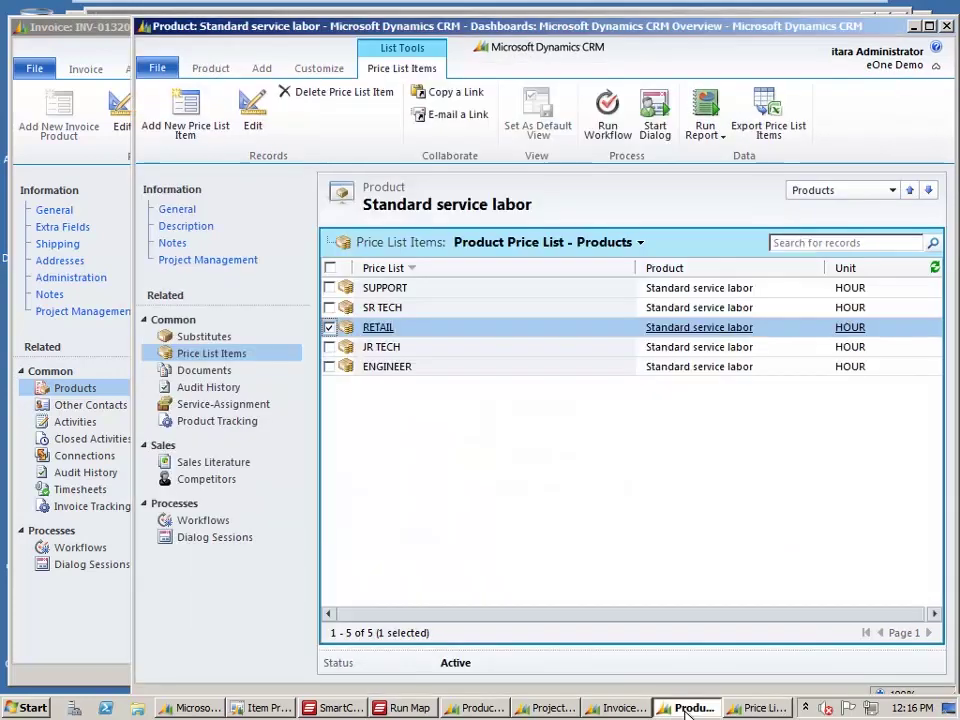
{"action": "left_click", "coordinate": [181, 214]}
{"action": "left_click_drag", "start_coordinate": [810, 476], "coordinate": [741, 472]}
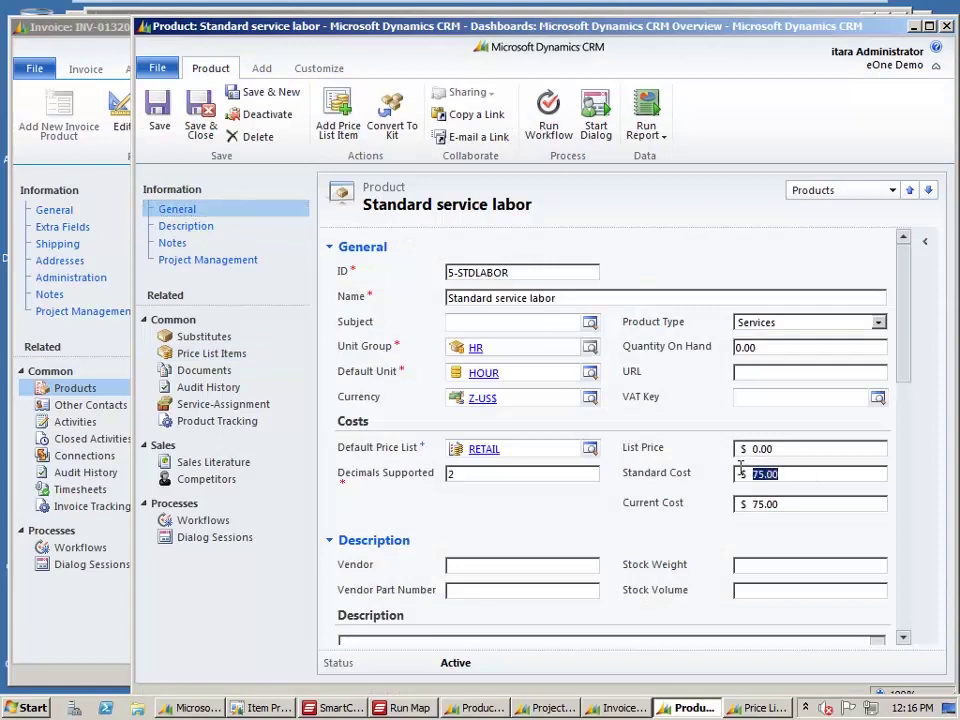
{"action": "left_click", "coordinate": [799, 482]}
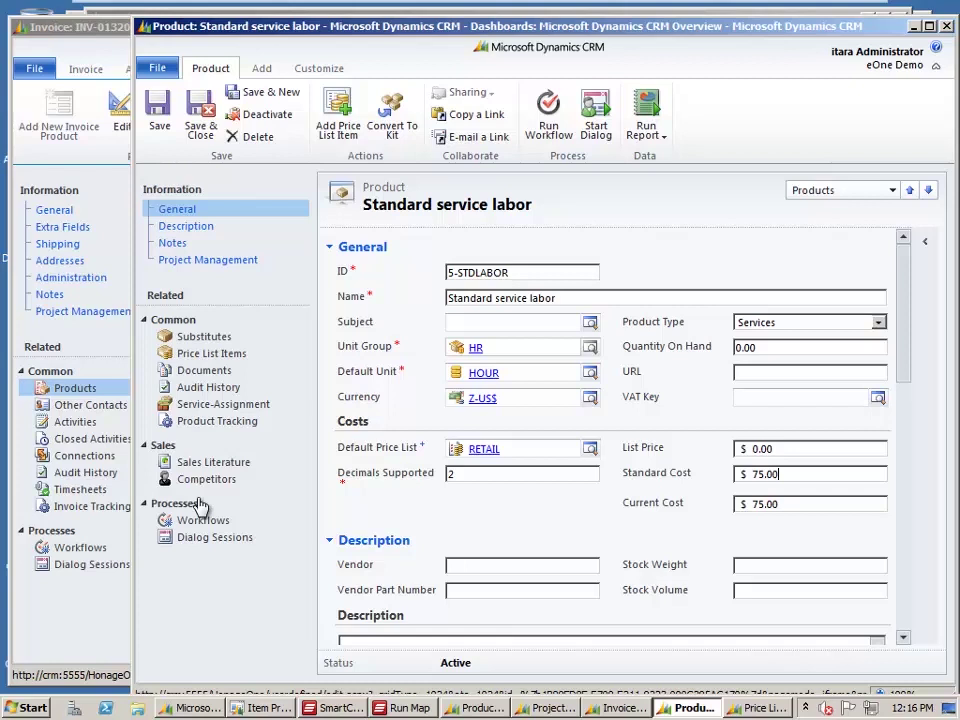
Examine the product's Service-Assignment capacity for the Consulting service, and return to its General information
{"action": "left_click", "coordinate": [257, 408]}
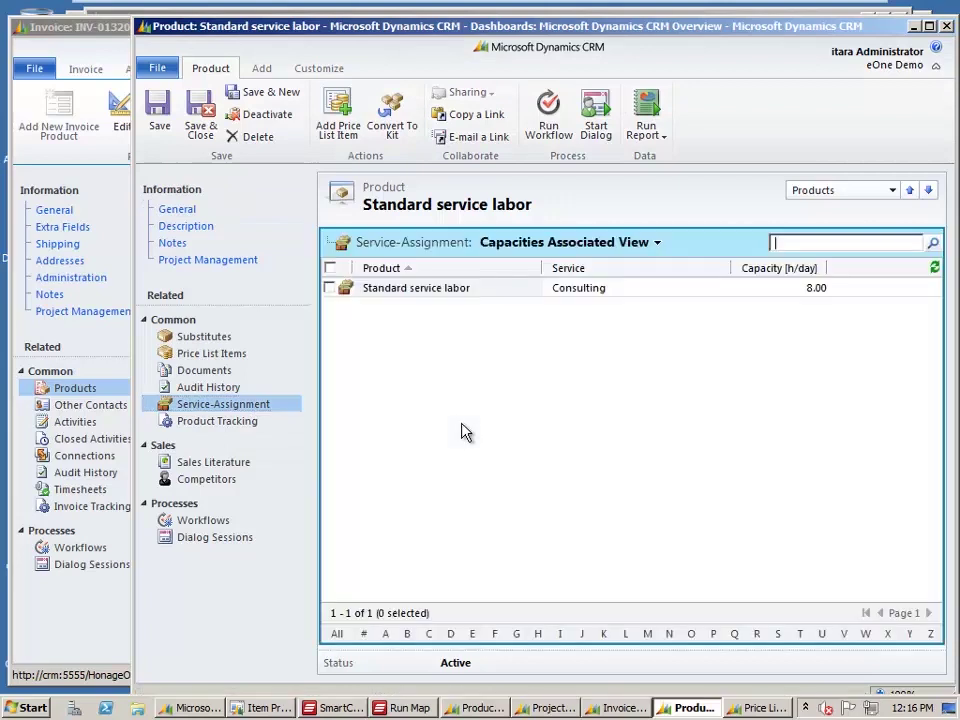
{"action": "left_click", "coordinate": [781, 293]}
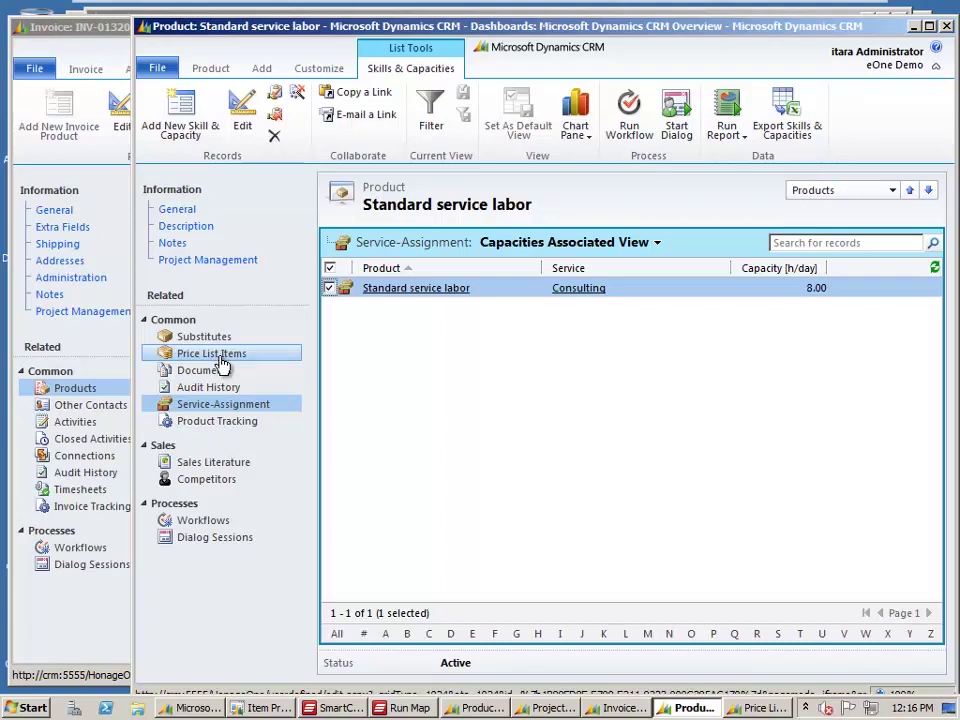
{"action": "left_click", "coordinate": [230, 262]}
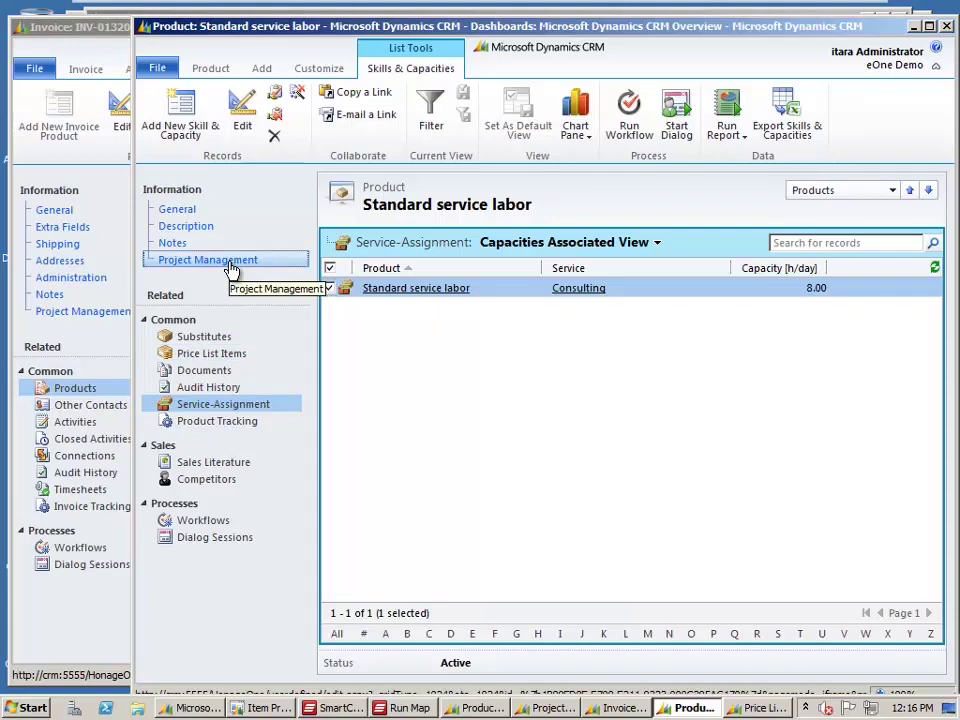
{"action": "left_click", "coordinate": [180, 213]}
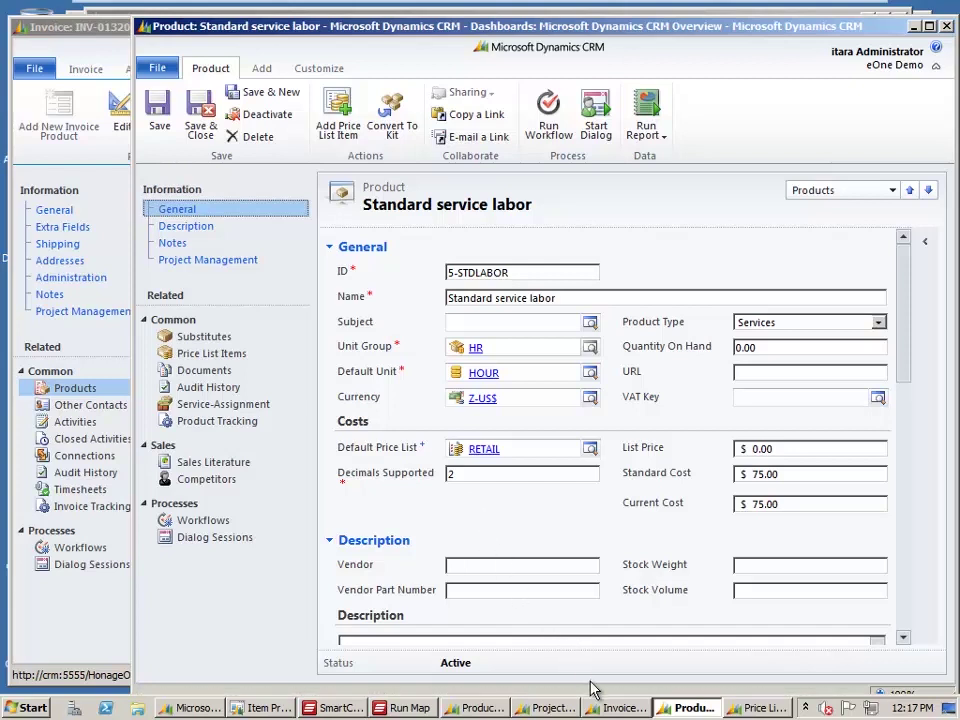
Close the RETAIL price list item window and the paid invoice window
{"action": "left_click", "coordinate": [752, 710]}
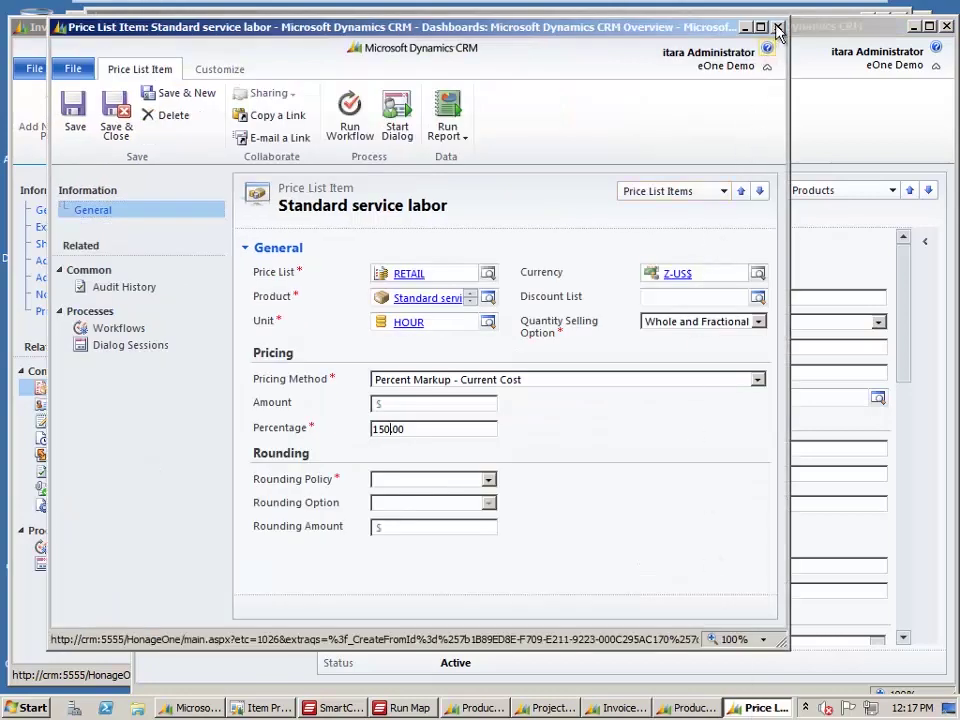
{"action": "left_click", "coordinate": [779, 28]}
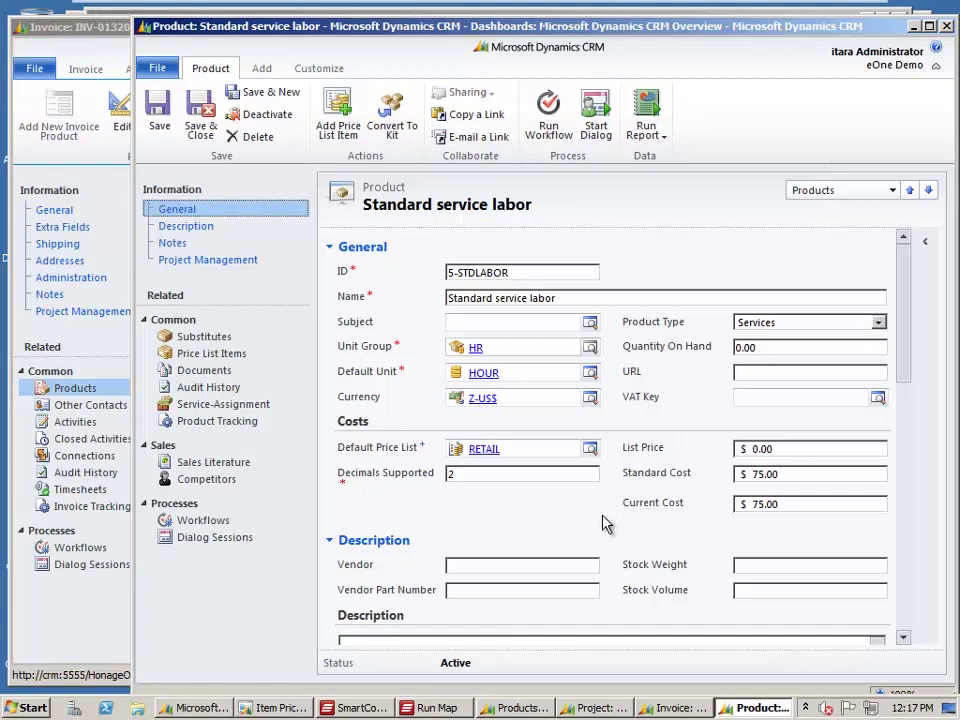
{"action": "mouse_move", "coordinate": [672, 711]}
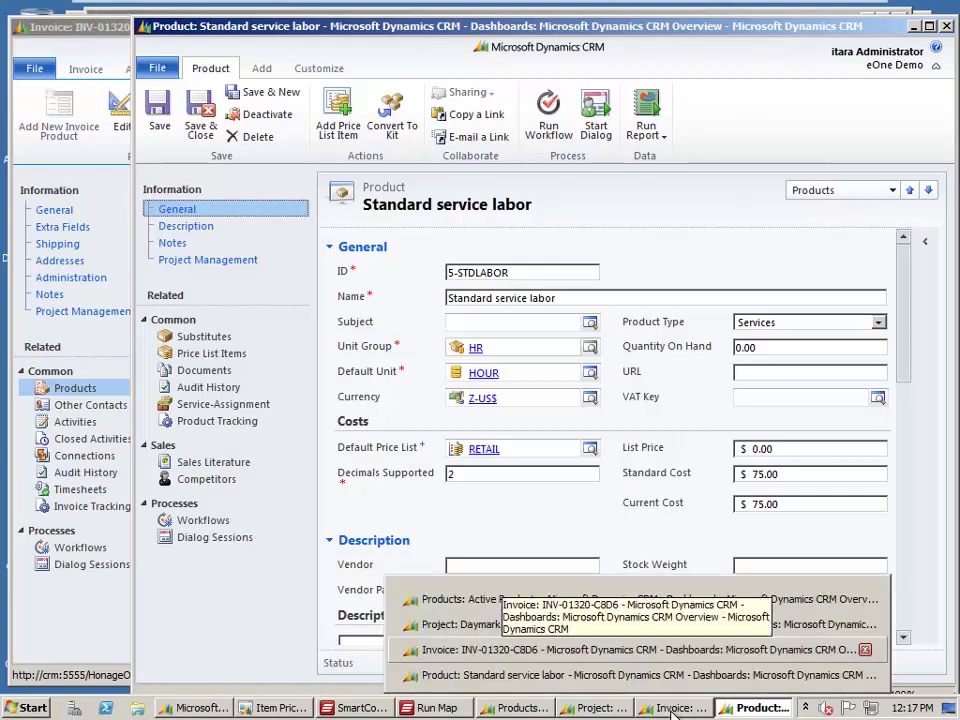
{"action": "left_click", "coordinate": [649, 649]}
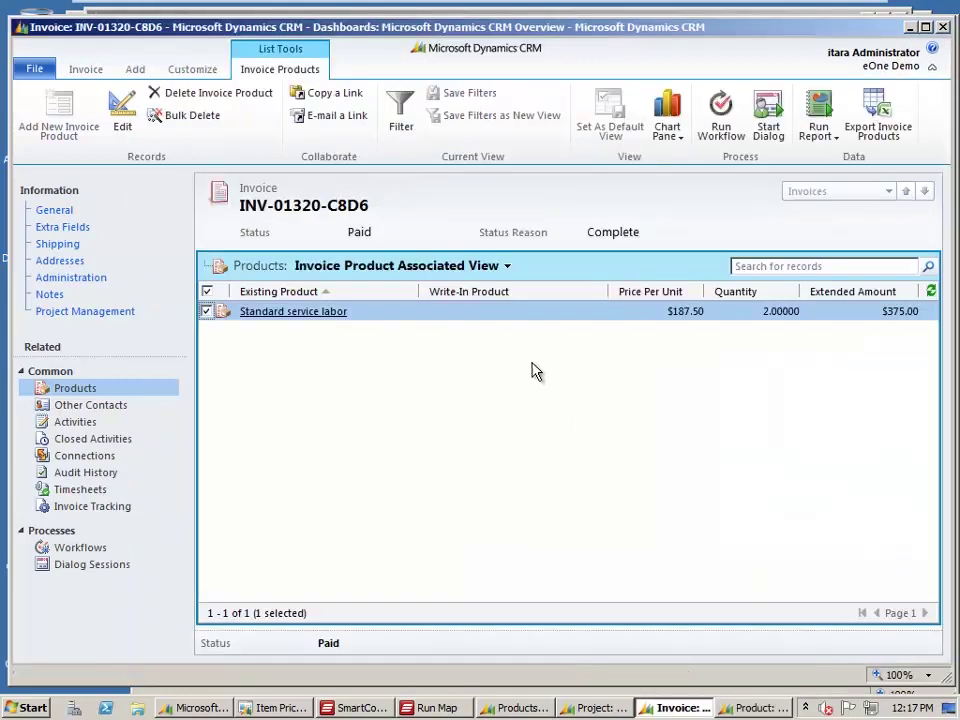
{"action": "left_click", "coordinate": [944, 27]}
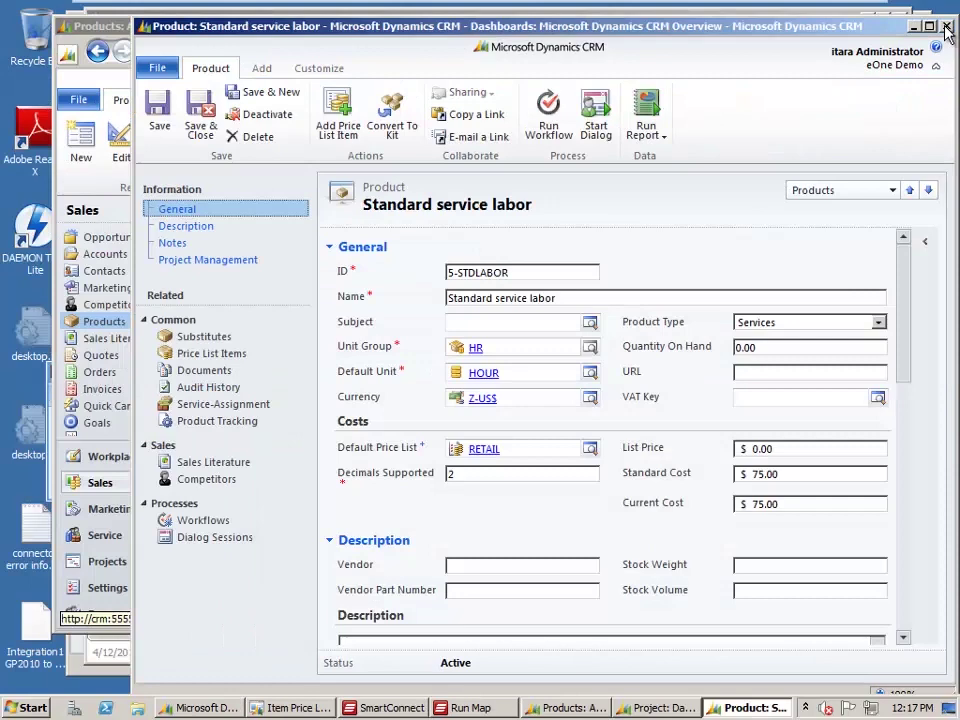
Switch to the main CRM window and open the Price Lists in the Product Catalog settings
{"action": "left_click", "coordinate": [100, 30]}
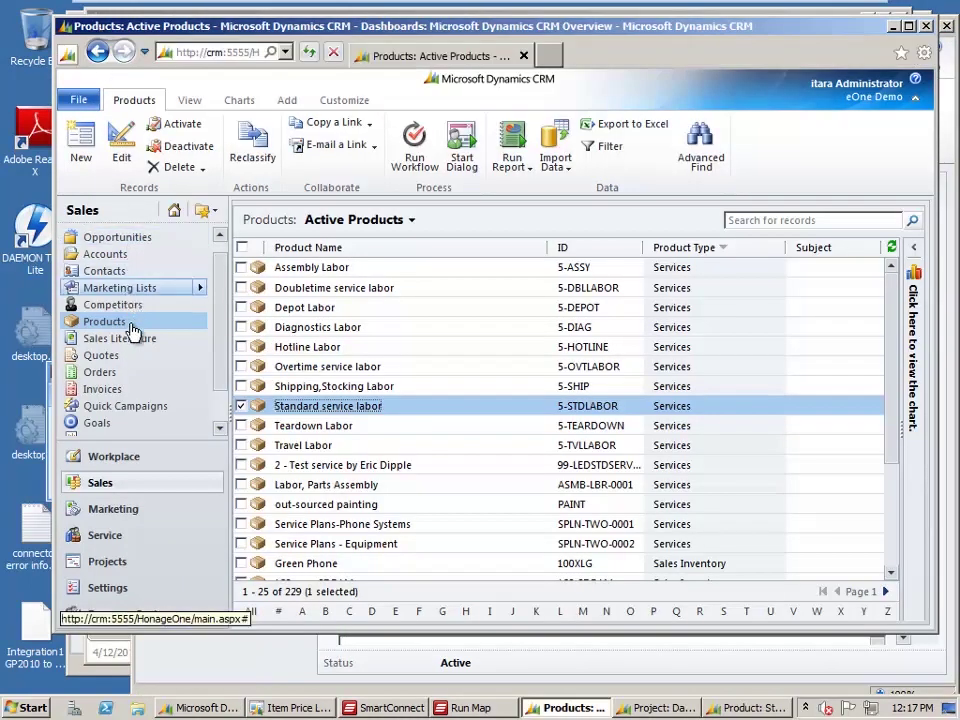
{"action": "left_click", "coordinate": [98, 590]}
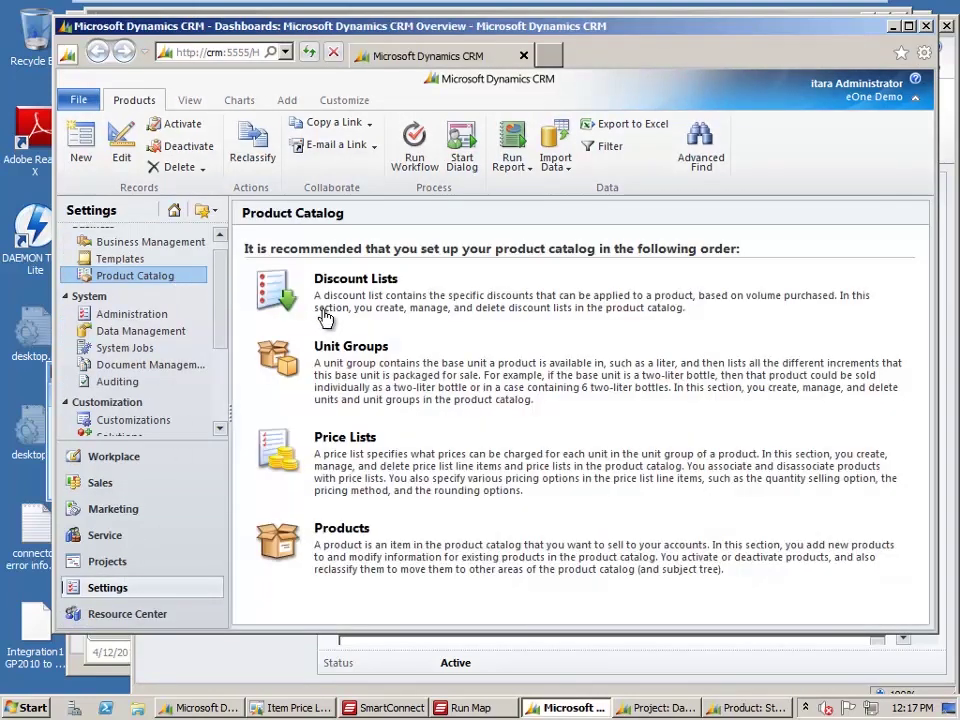
{"action": "left_click", "coordinate": [345, 441]}
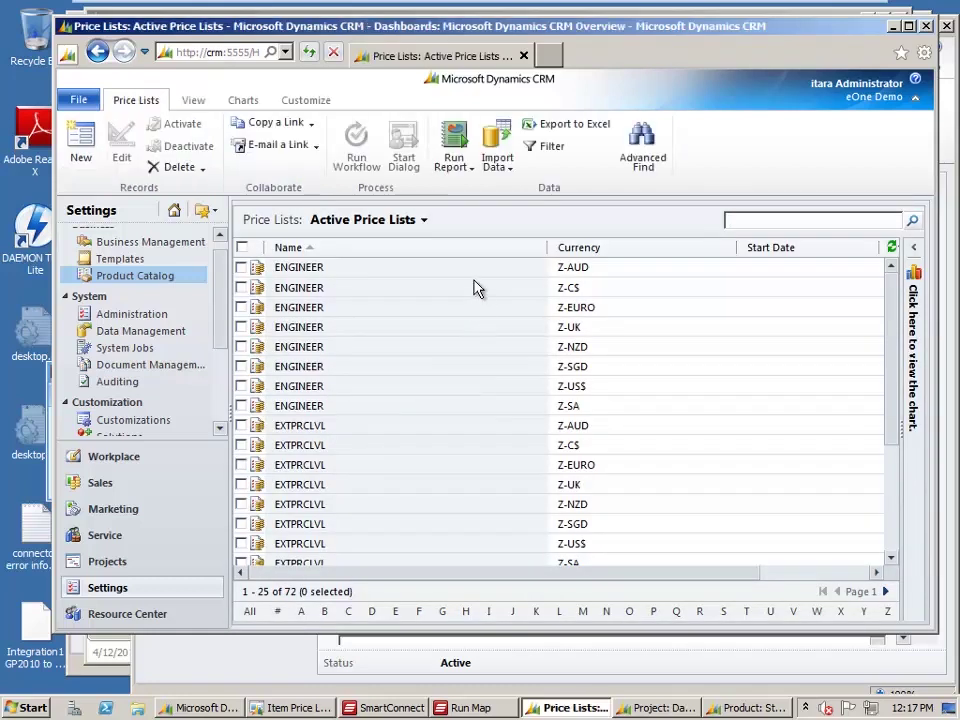
Sort the active price lists by currency in descending order and select the RETAIL list for Z-US$
{"action": "left_click", "coordinate": [589, 250]}
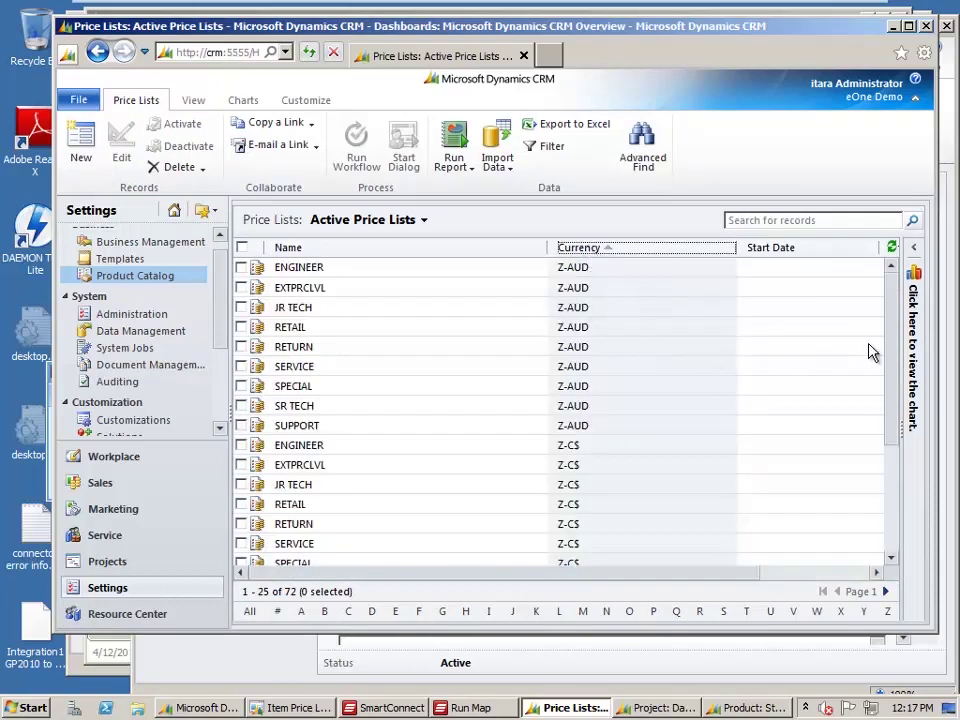
{"action": "scroll", "coordinate": [896, 332], "scroll_direction": "down", "scroll_amount": 3}
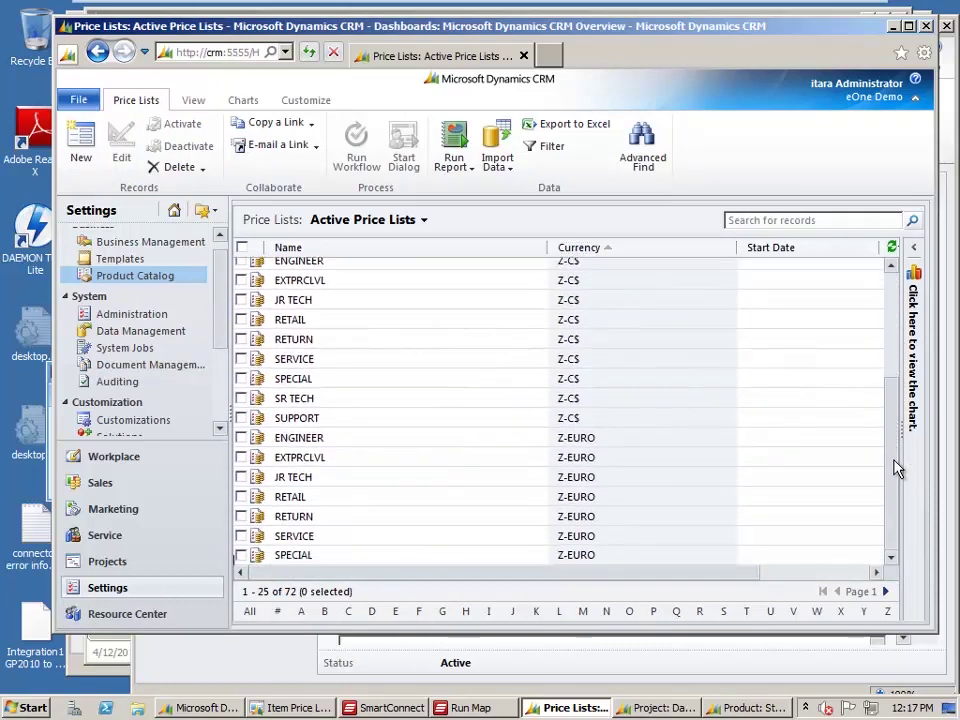
{"action": "left_click", "coordinate": [575, 250]}
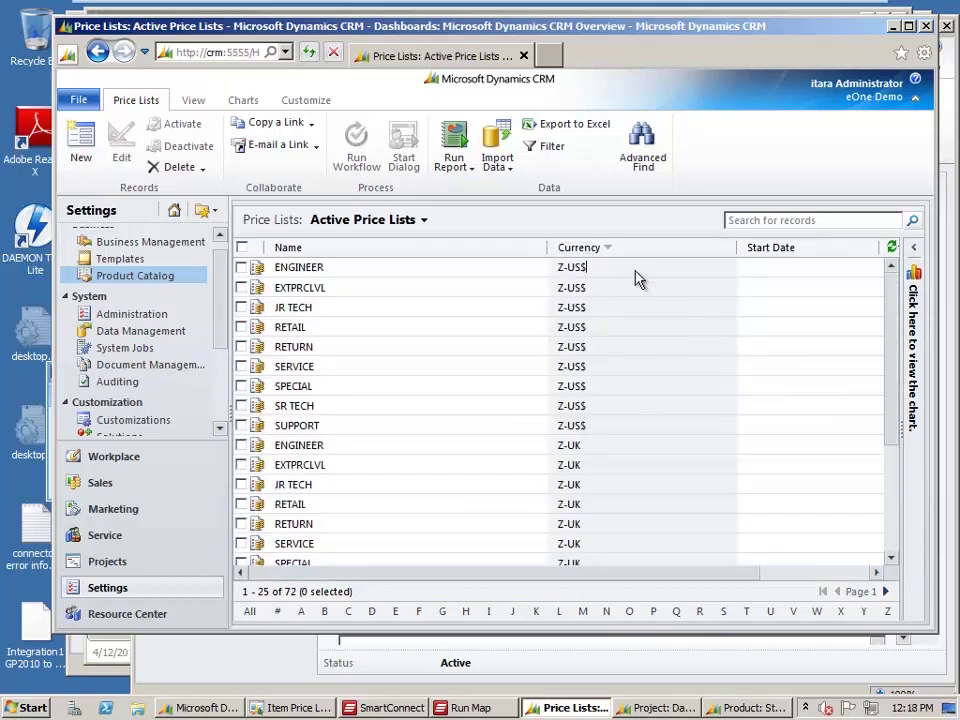
{"action": "left_click", "coordinate": [525, 272]}
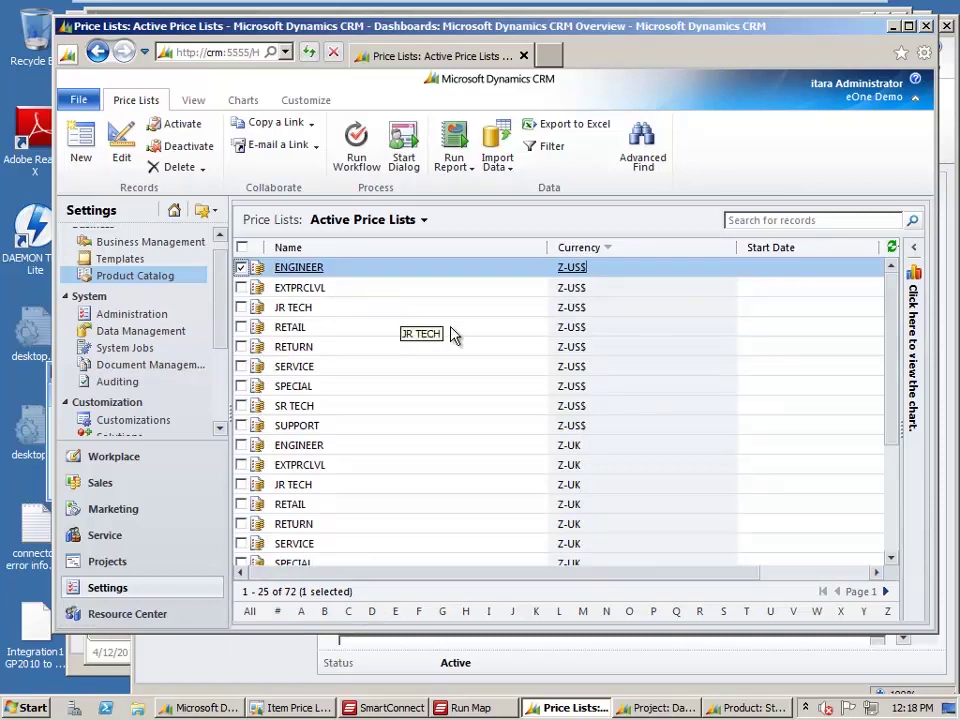
{"action": "left_click", "coordinate": [334, 332]}
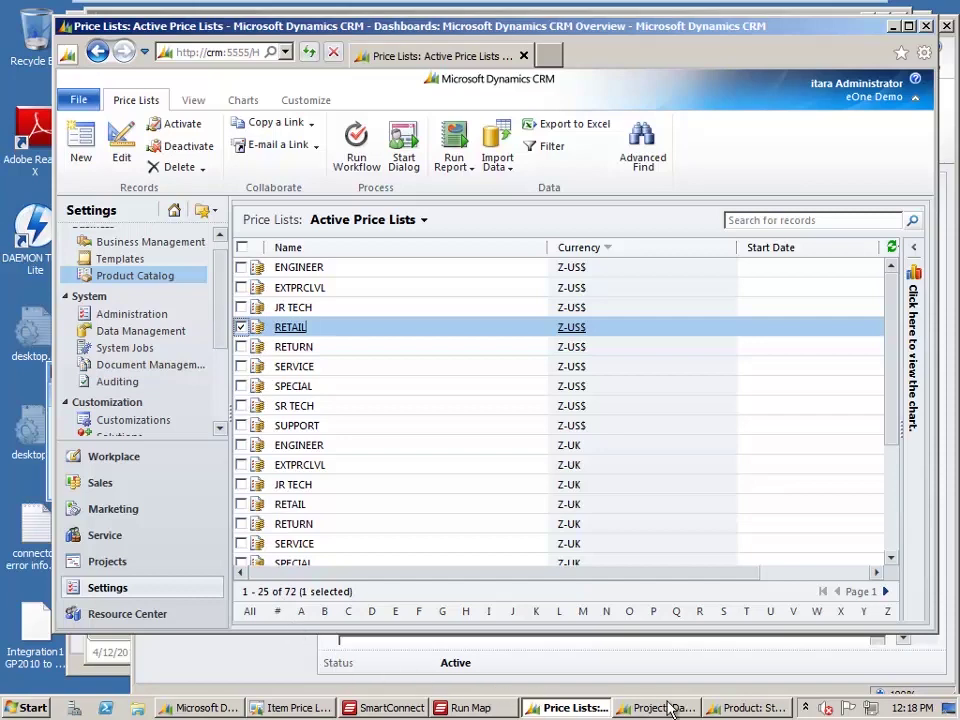
Switch to the Daymark CRM Implementation project and examine its timesheet's name, invoice, order and status reason
{"action": "mouse_move", "coordinate": [731, 710]}
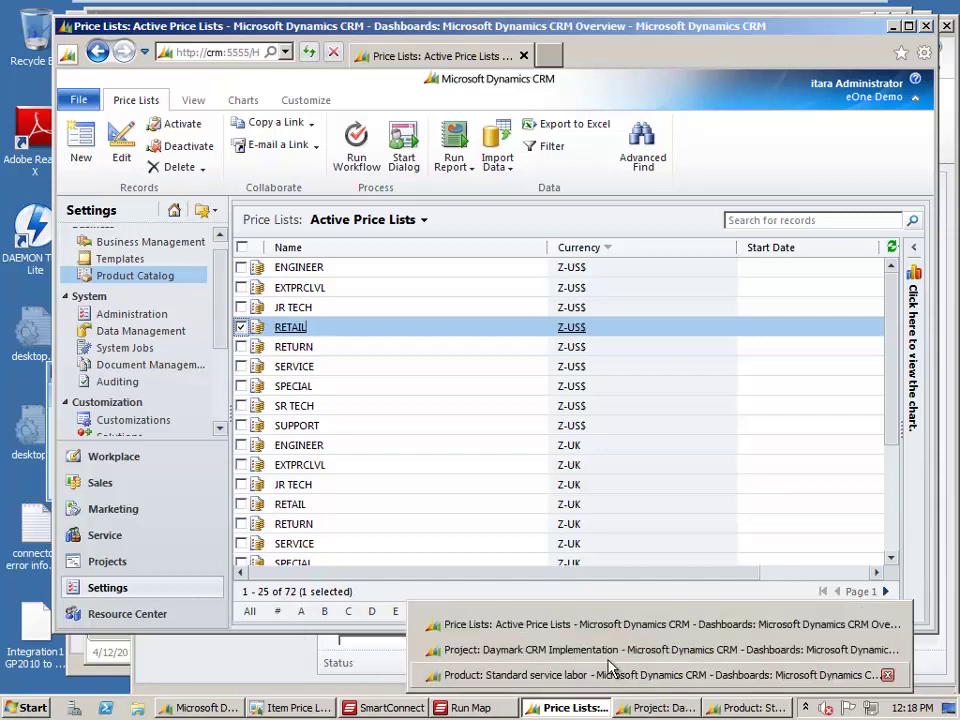
{"action": "left_click", "coordinate": [561, 655]}
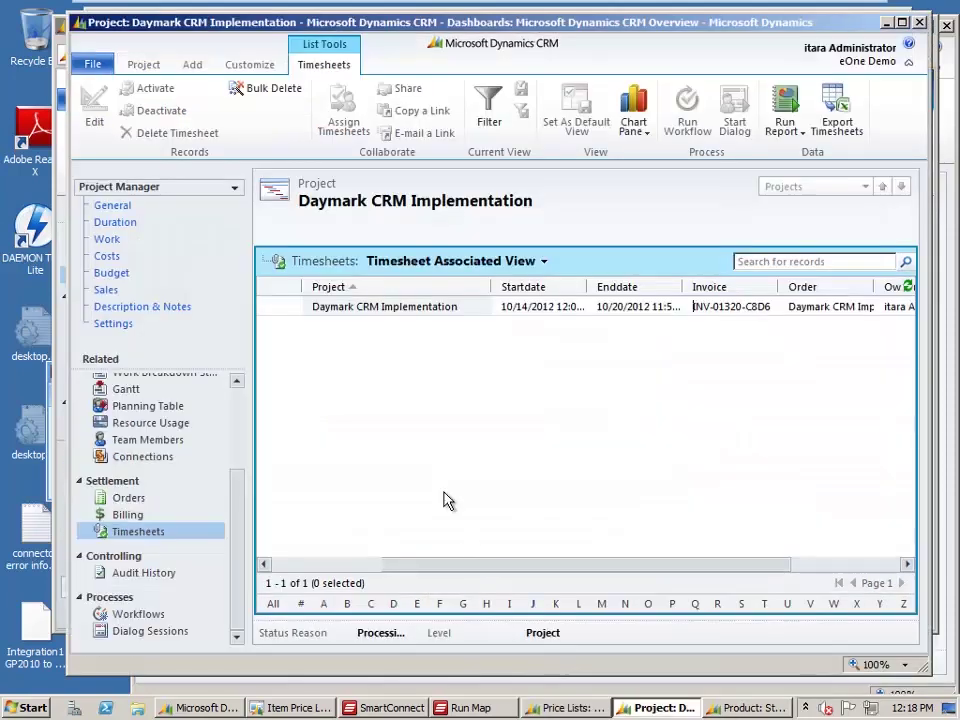
{"action": "left_click_drag", "start_coordinate": [411, 568], "coordinate": [268, 561]}
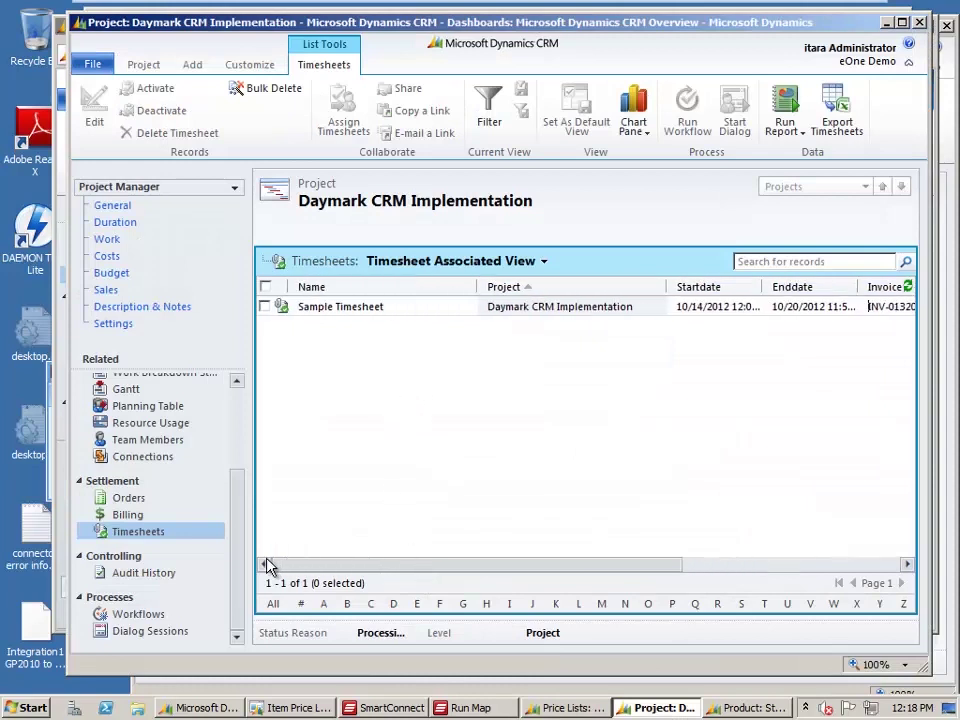
{"action": "scroll", "coordinate": [362, 373], "scroll_direction": "right", "scroll_amount": 5}
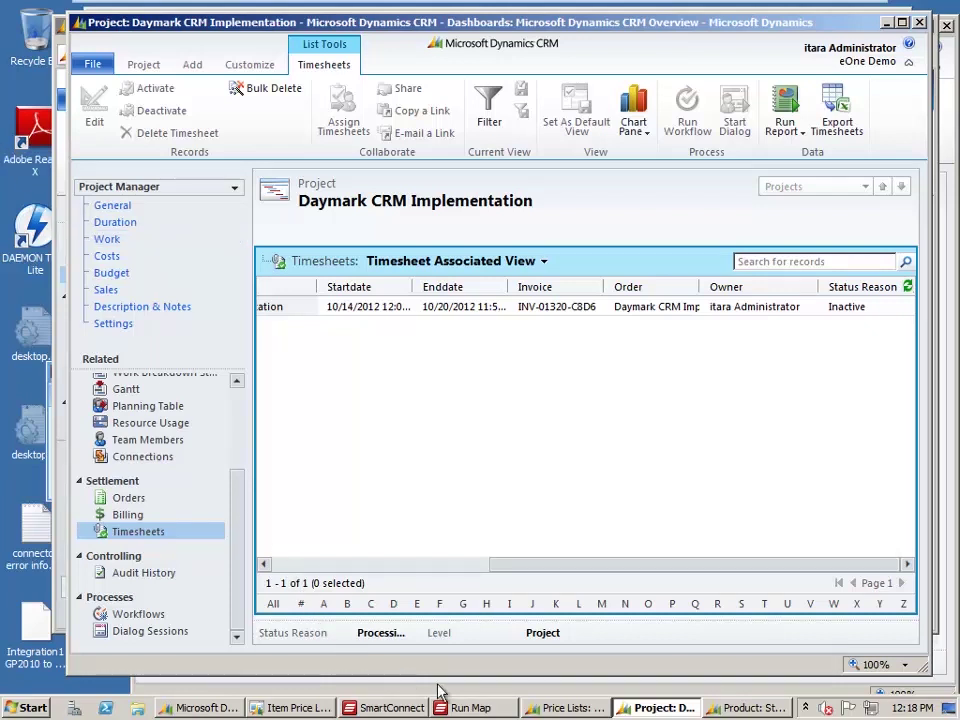
{"action": "mouse_move", "coordinate": [723, 710]}
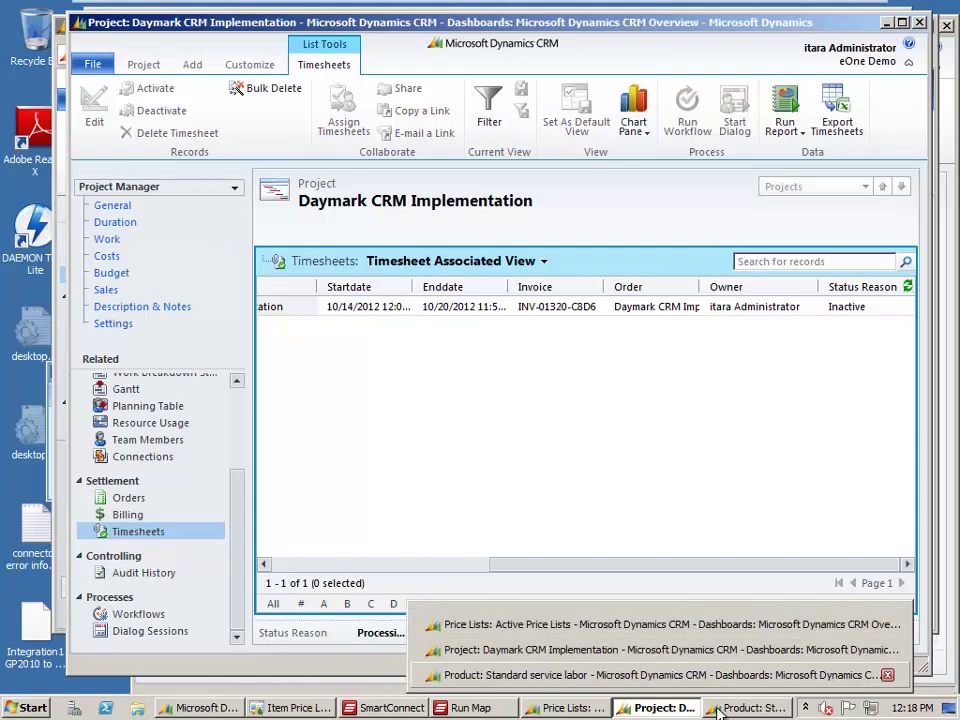
Return to the CRM settings and show the active VAT Keys among the extensions
{"action": "left_click", "coordinate": [569, 710]}
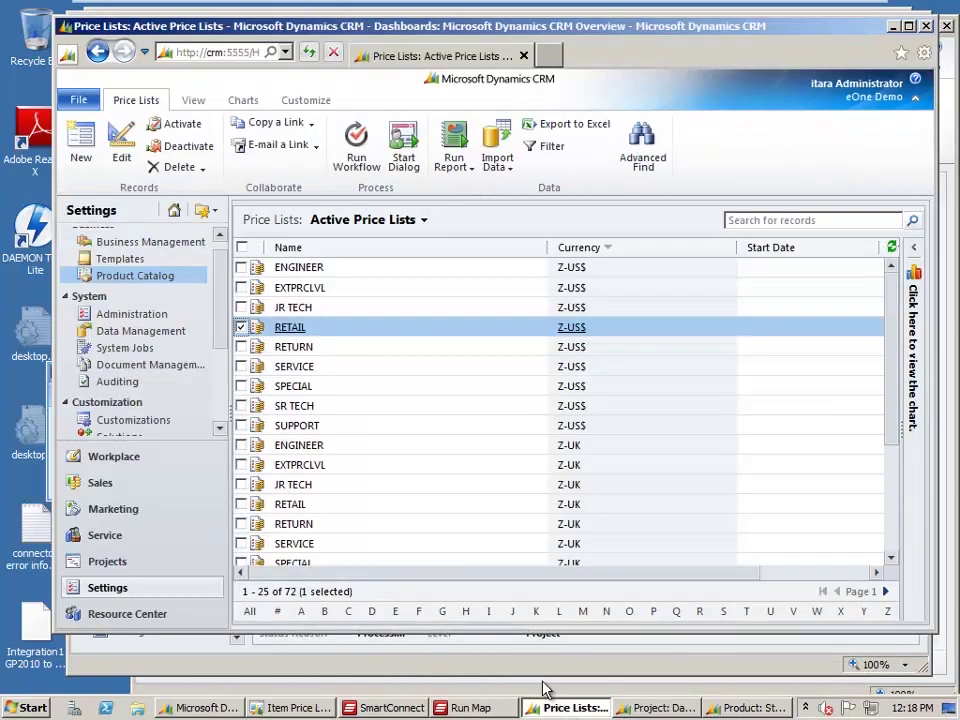
{"action": "left_click_drag", "start_coordinate": [221, 293], "coordinate": [221, 396]}
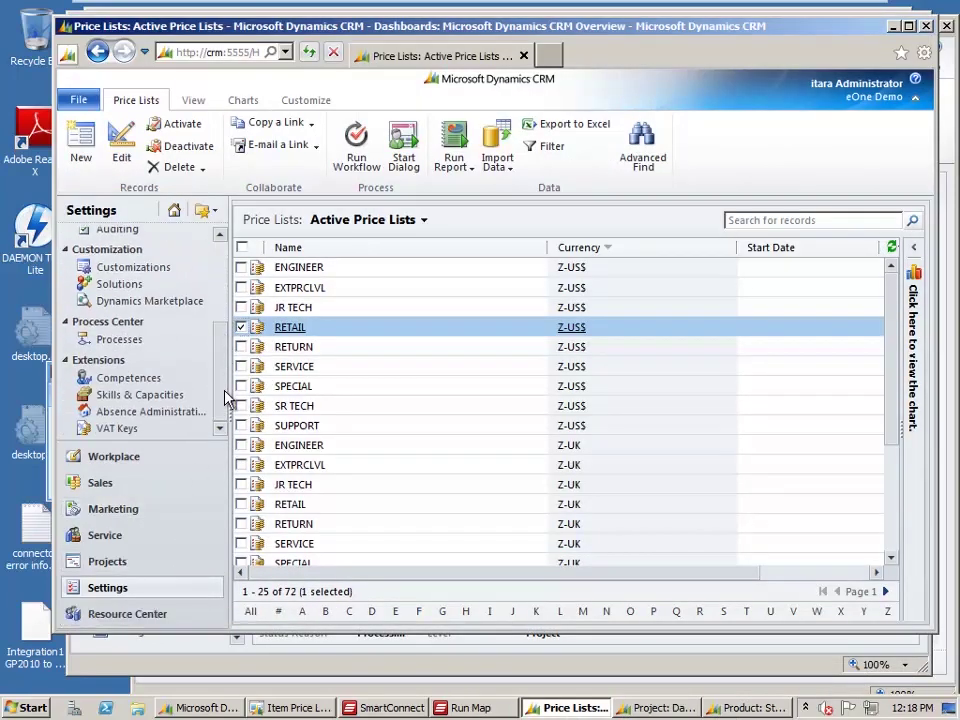
{"action": "left_click", "coordinate": [113, 433]}
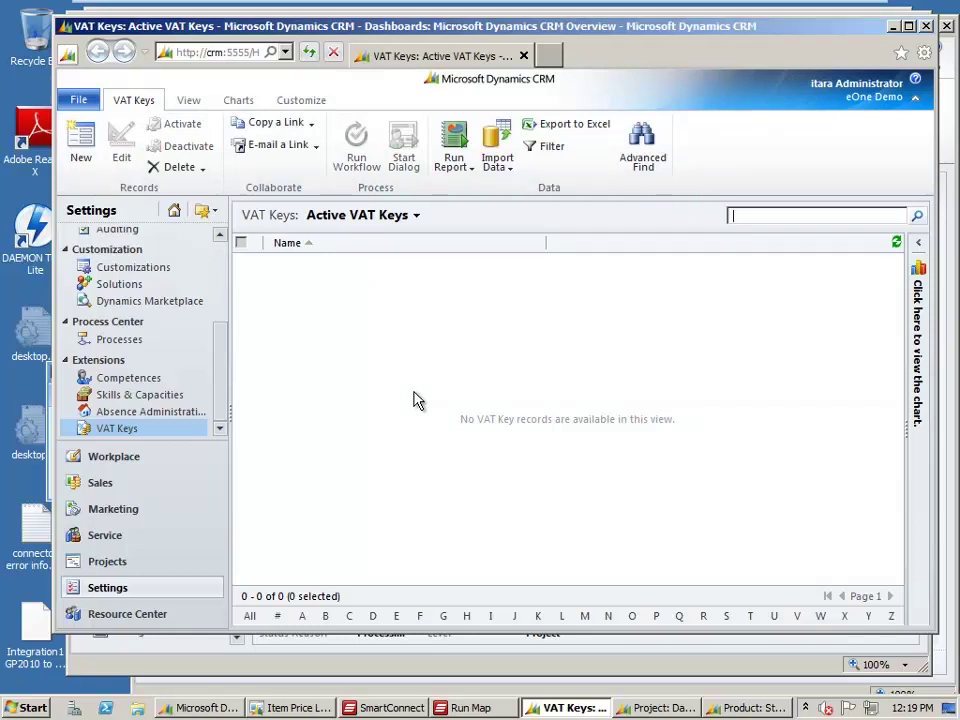
Create a new VAT Key named Sample and save it
{"action": "left_click", "coordinate": [81, 147]}
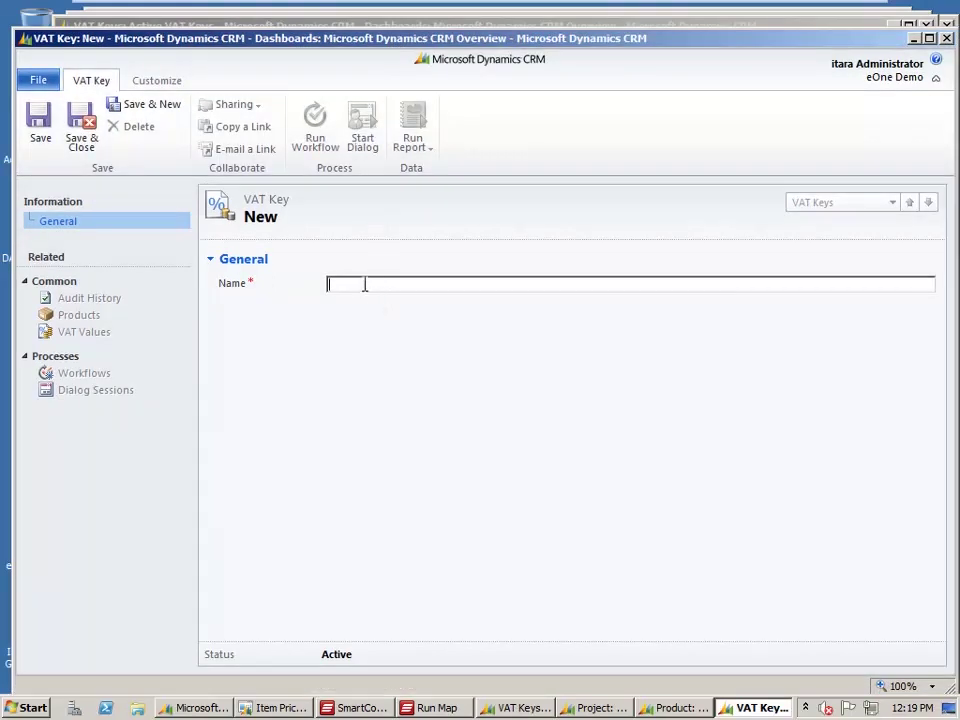
{"action": "type", "text": "Sample"}
{"action": "left_click", "coordinate": [40, 125]}
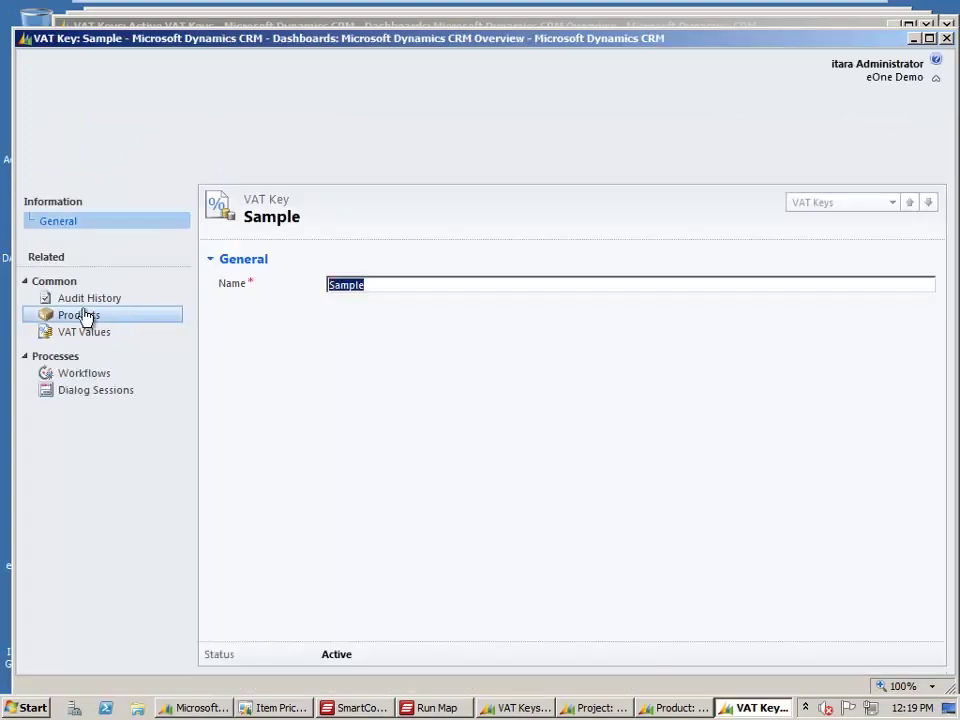
Add the existing product Standard service labor to the Sample VAT key's products, finding it with the search *std*
{"action": "left_click", "coordinate": [78, 318]}
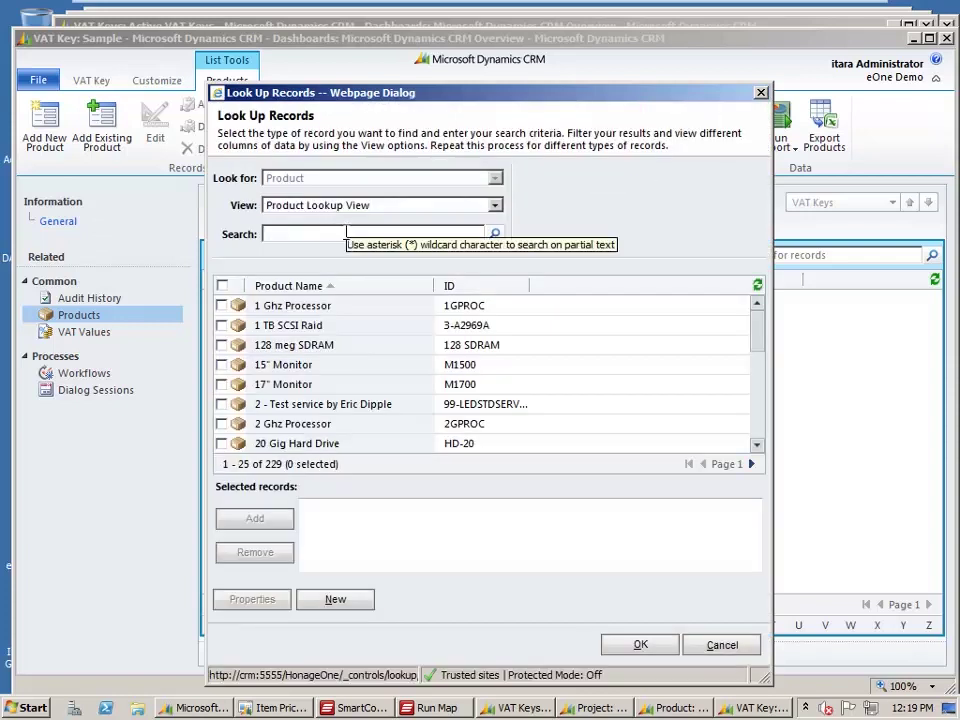
{"action": "key", "text": "Return"}
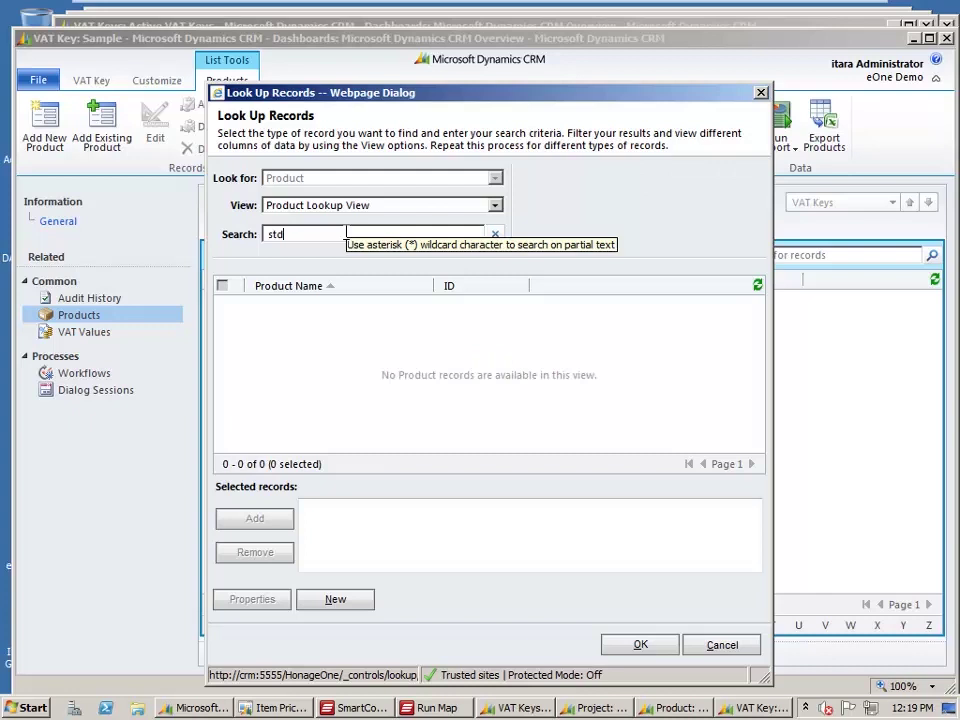
{"action": "type", "text": "*"}
{"action": "key", "text": "Return"}
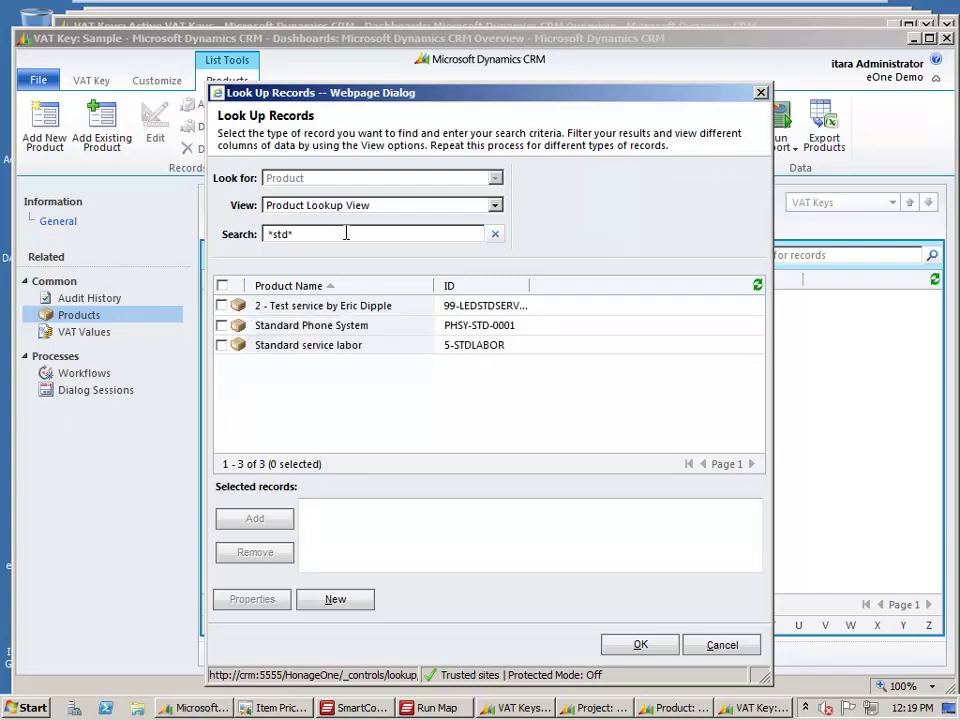
{"action": "left_click", "coordinate": [313, 347]}
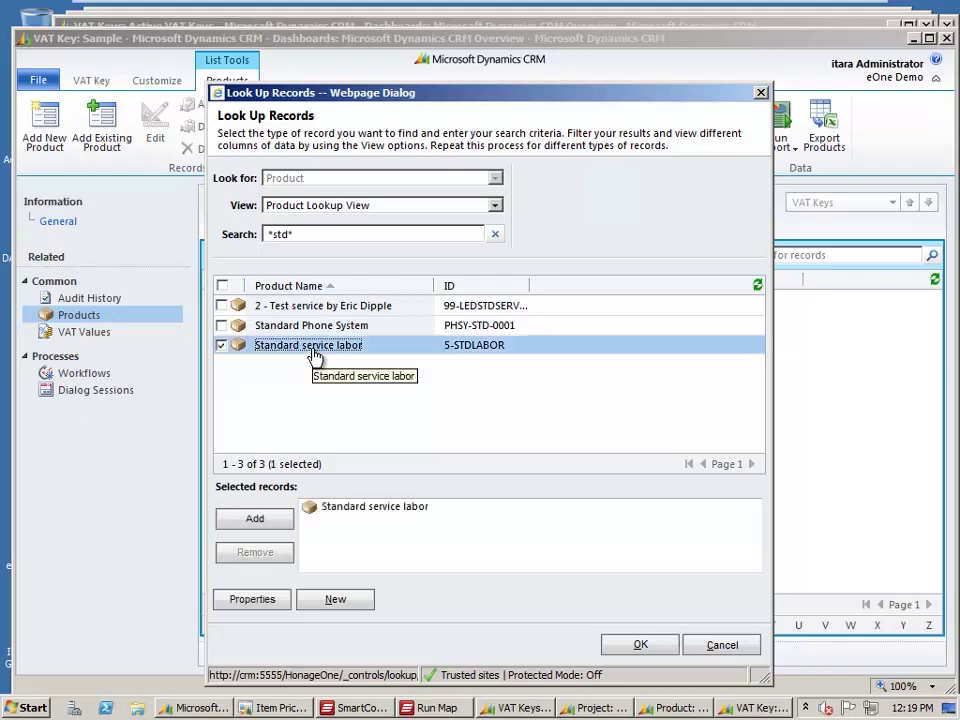
{"action": "left_click", "coordinate": [643, 644]}
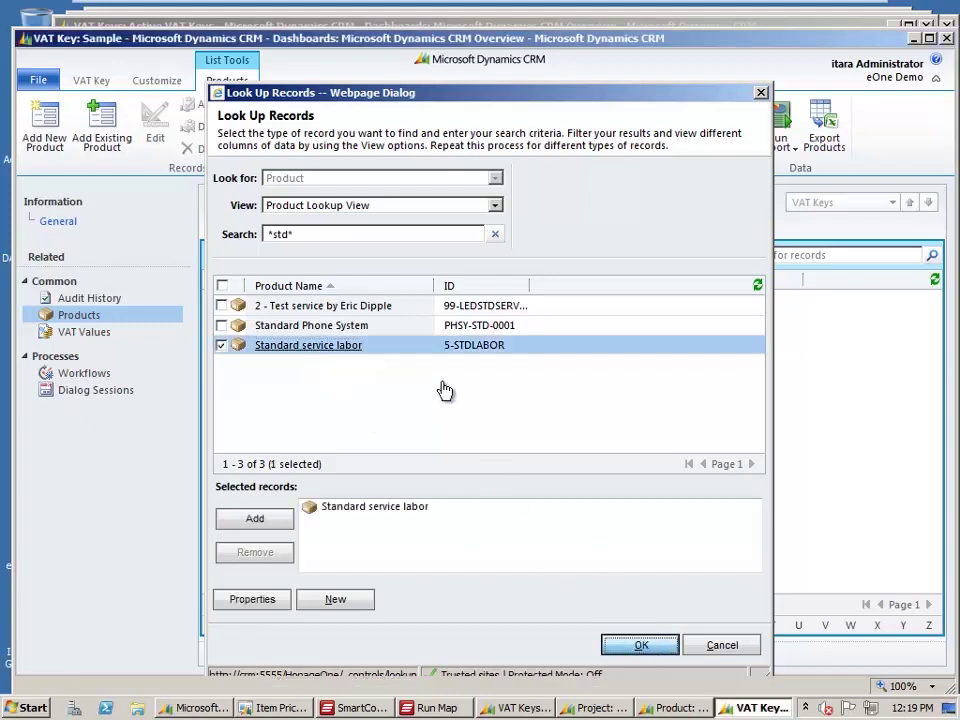
{"action": "left_click", "coordinate": [405, 304]}
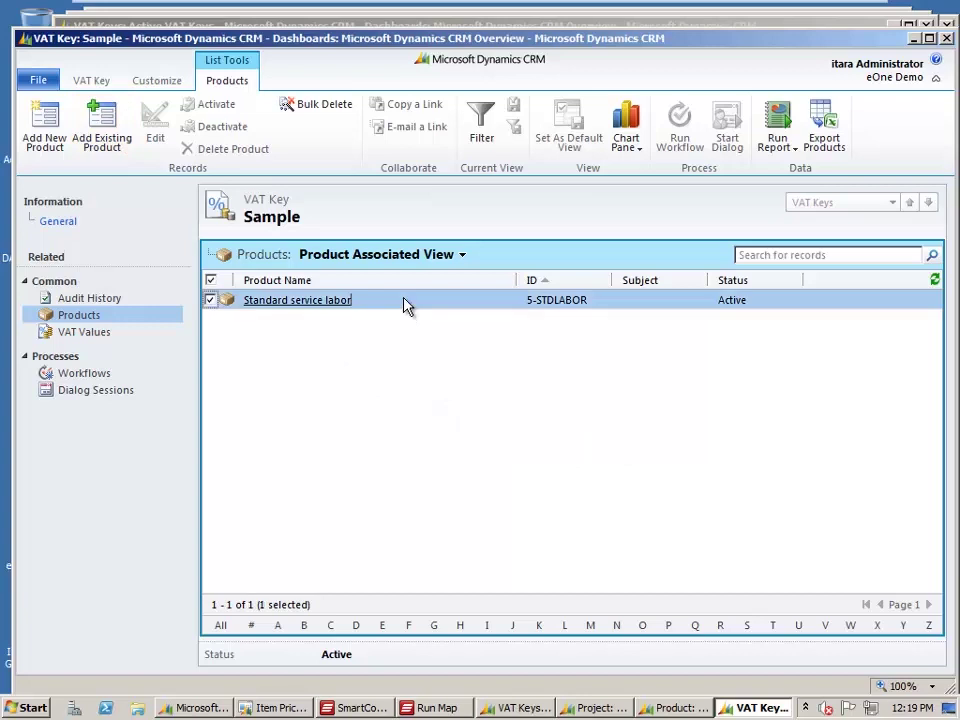
Start a new VAT value for the Sample VAT key
{"action": "left_click", "coordinate": [79, 336]}
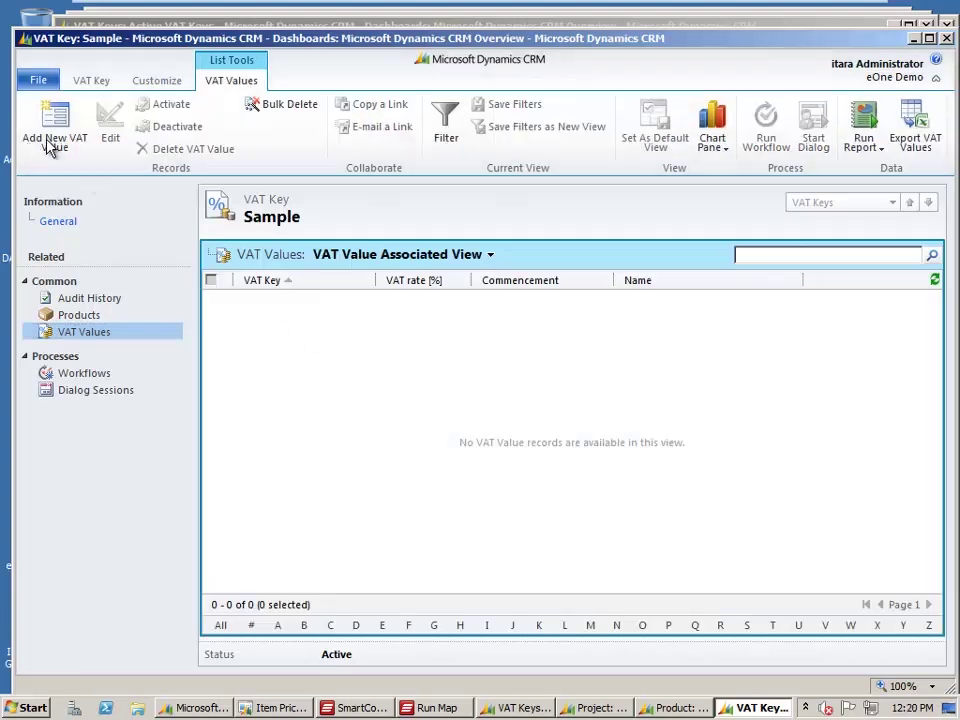
{"action": "left_click", "coordinate": [58, 125]}
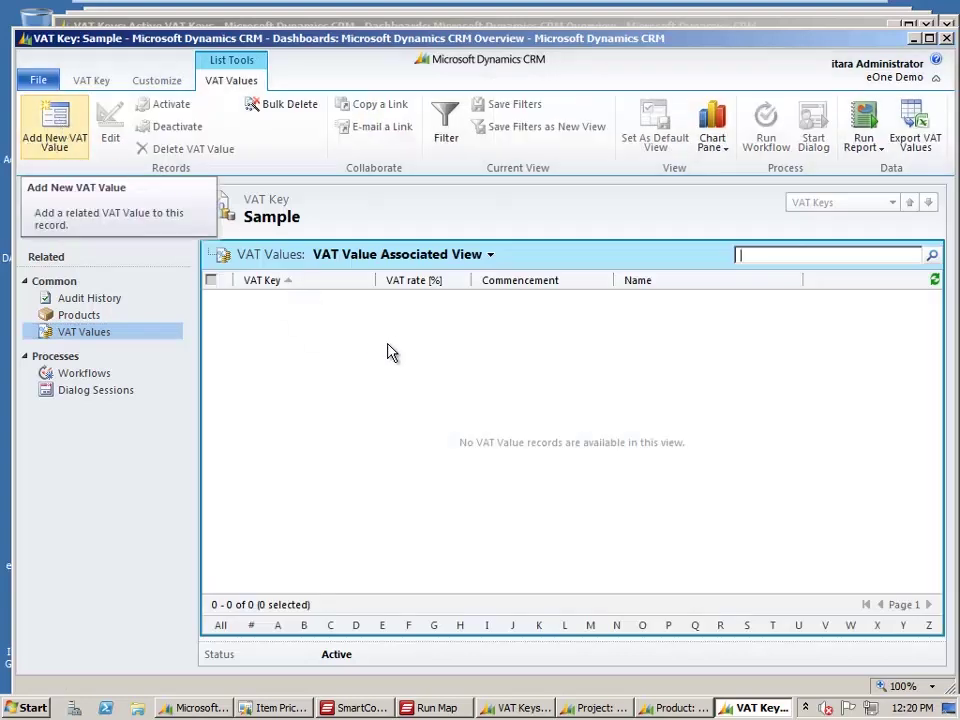